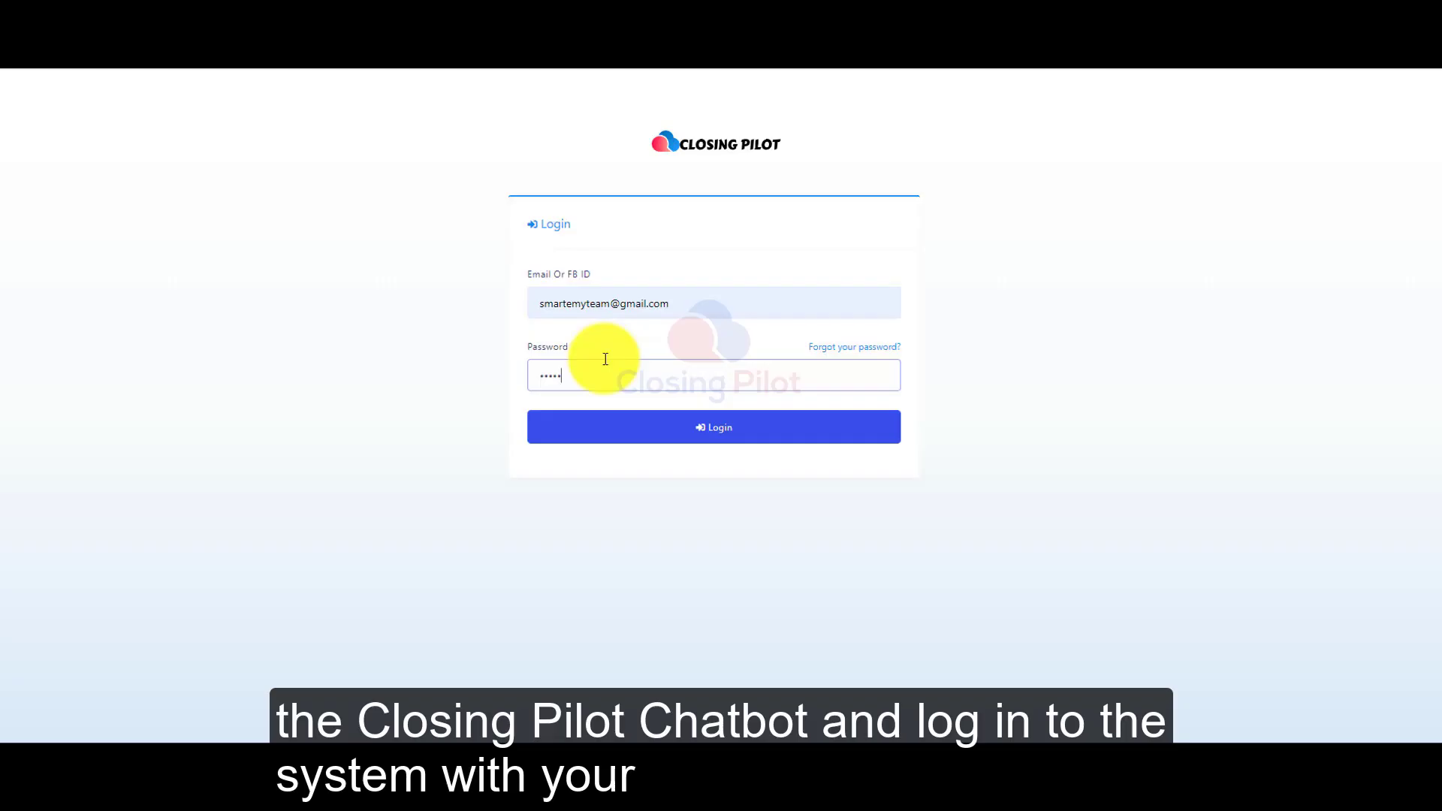
# Log in to the chatbot platform and open the Facebook & Instagram integration.
pyautogui.click(617, 436)
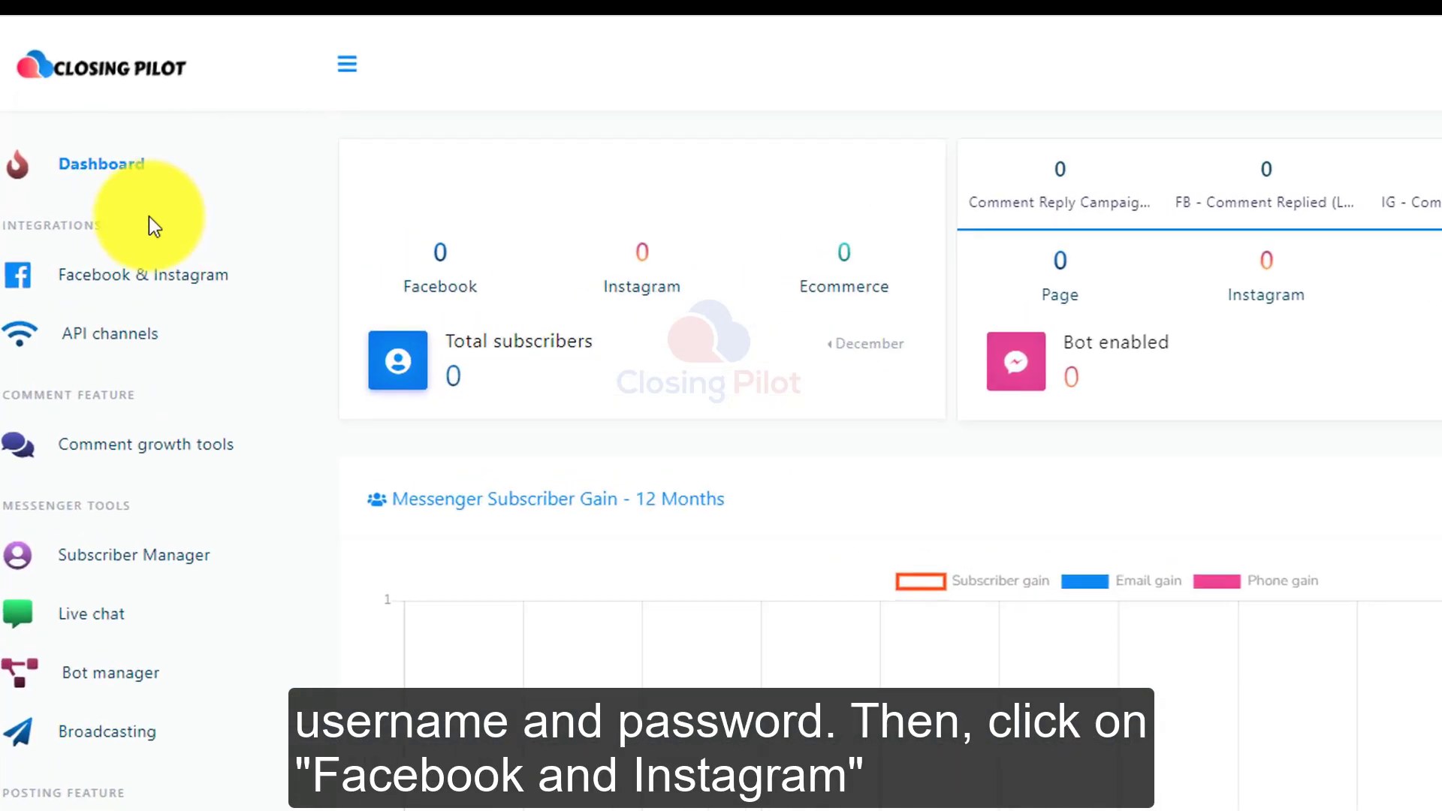
pyautogui.click(202, 302)
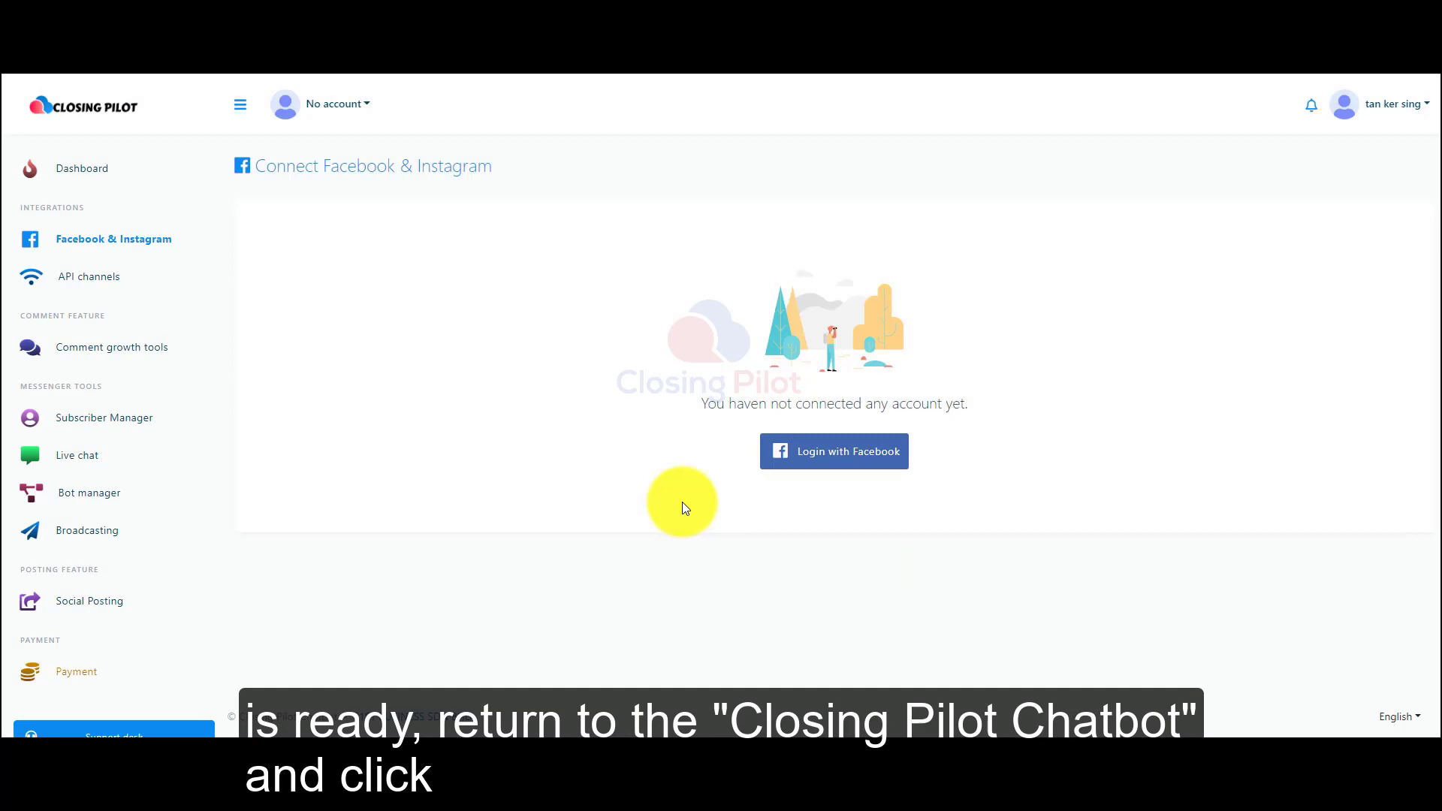
# Log in with Facebook under the offered profile, linking all Instagram Business accounts and the Closing Pilot Demo and Closing Pilot Ddemo groups.
pyautogui.click(839, 453)
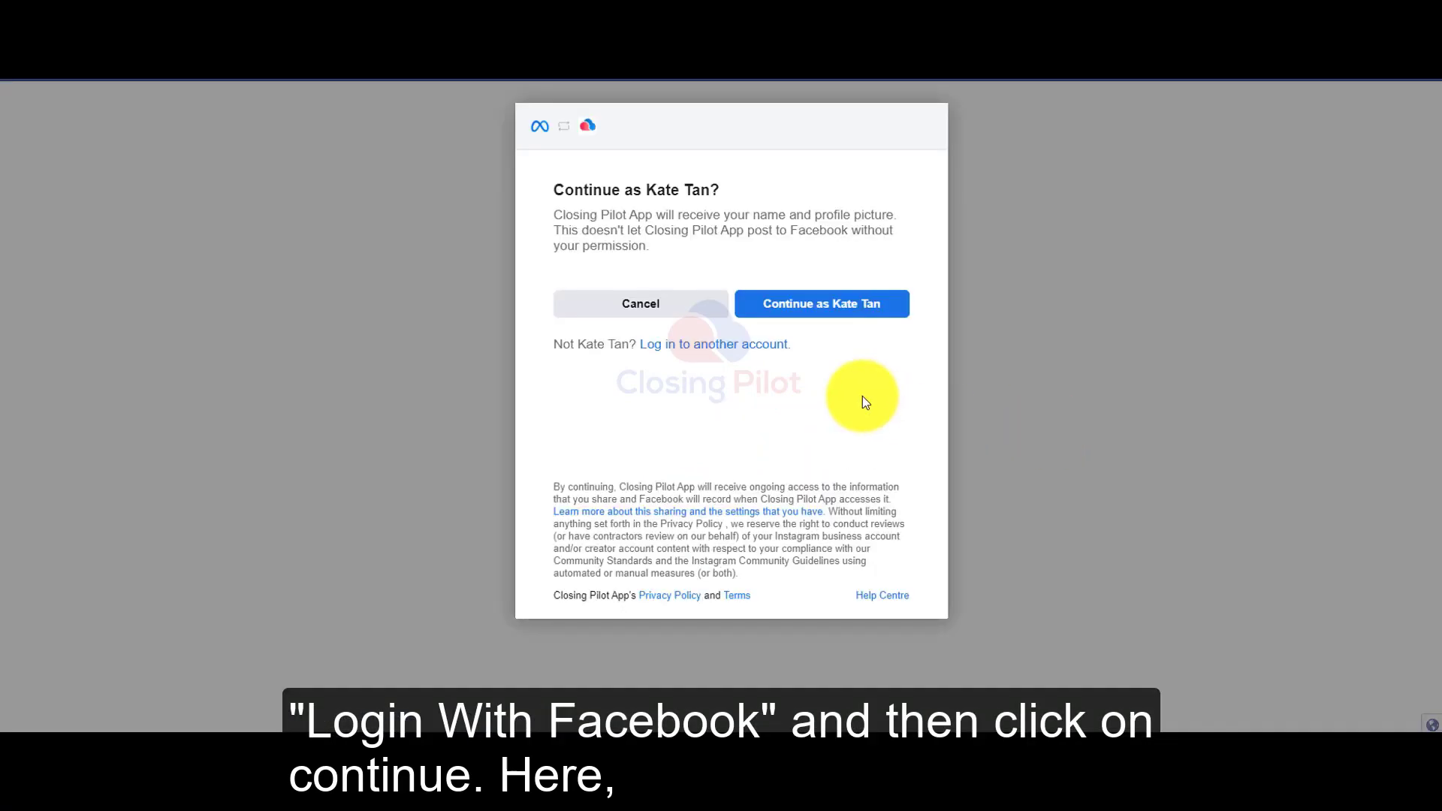
pyautogui.click(847, 322)
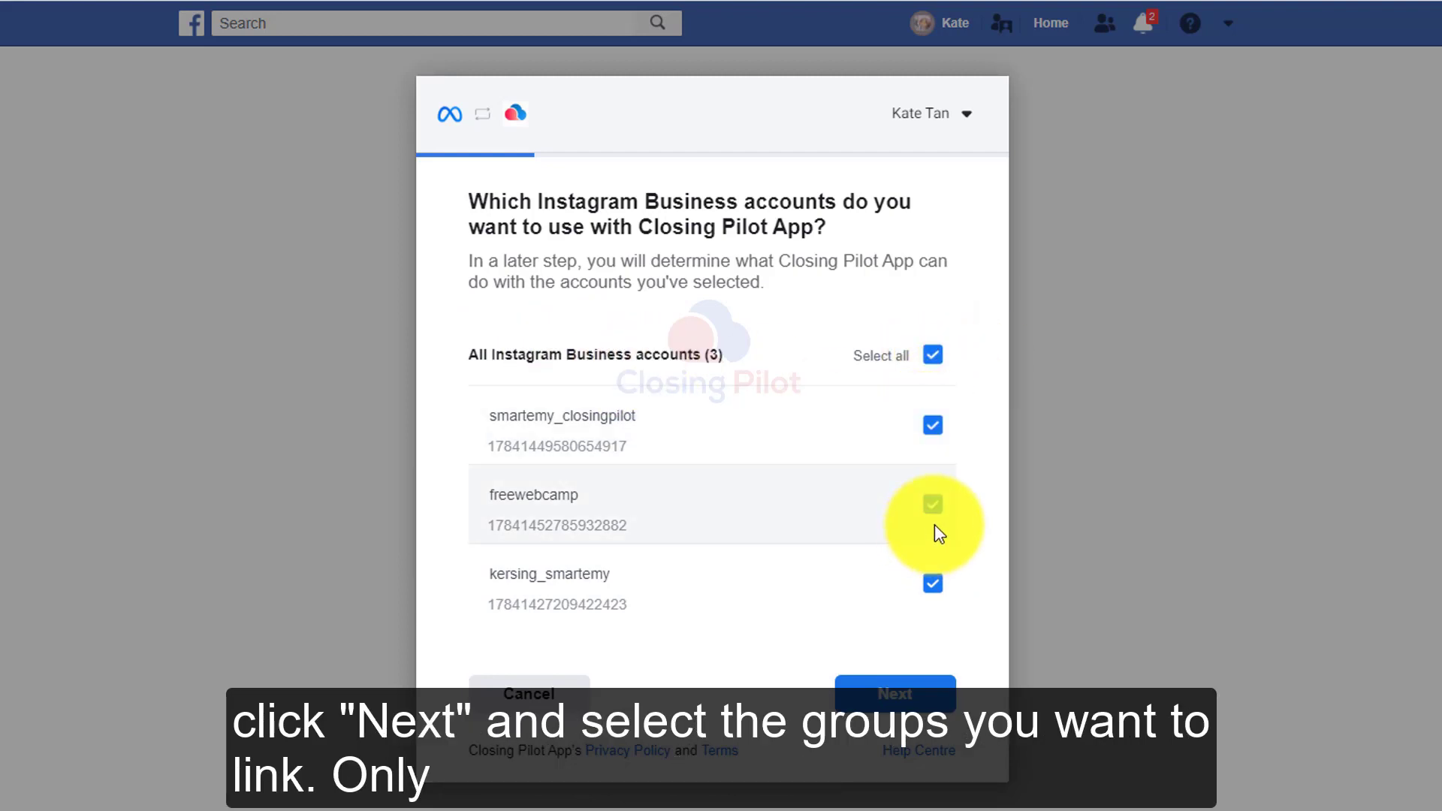
pyautogui.click(895, 695)
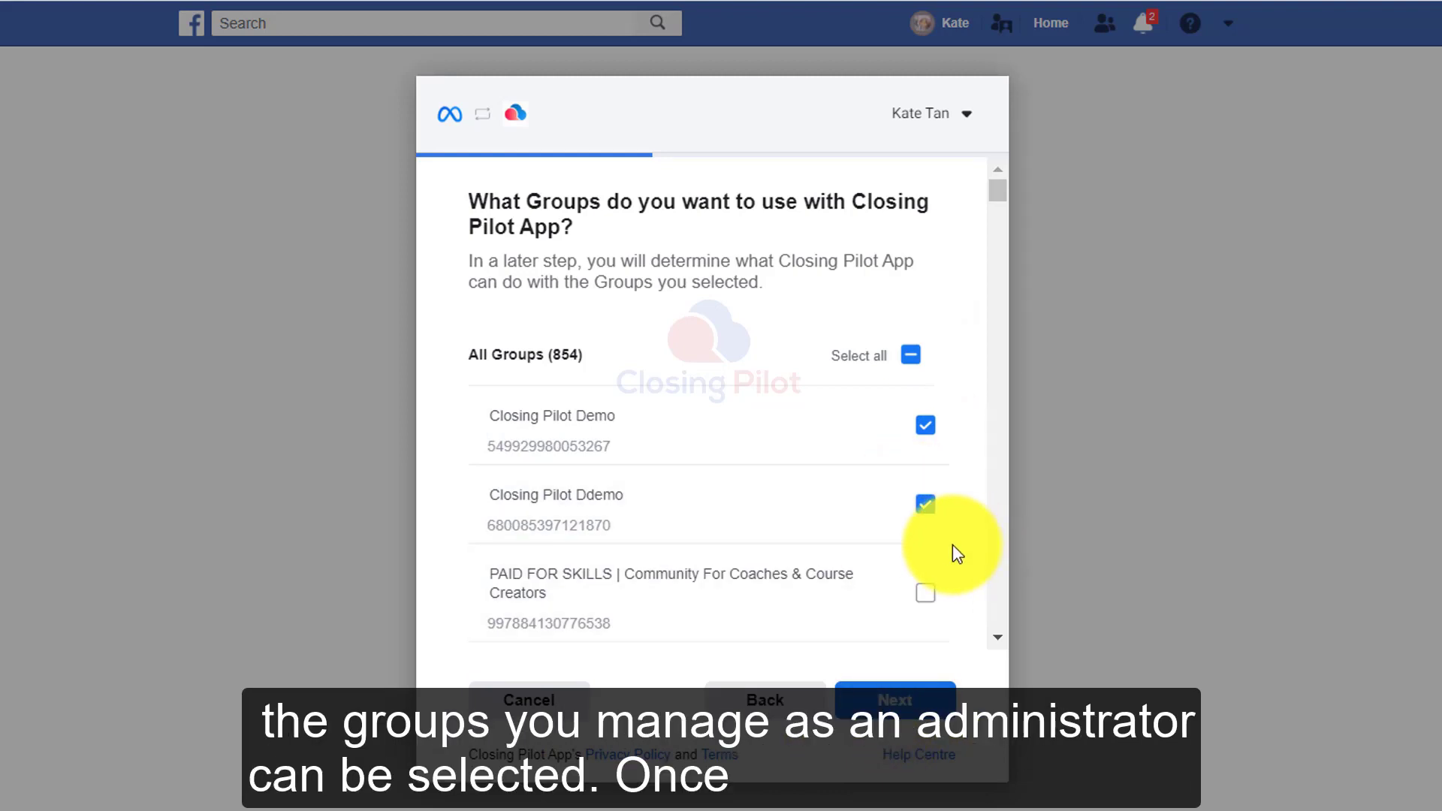
pyautogui.click(901, 706)
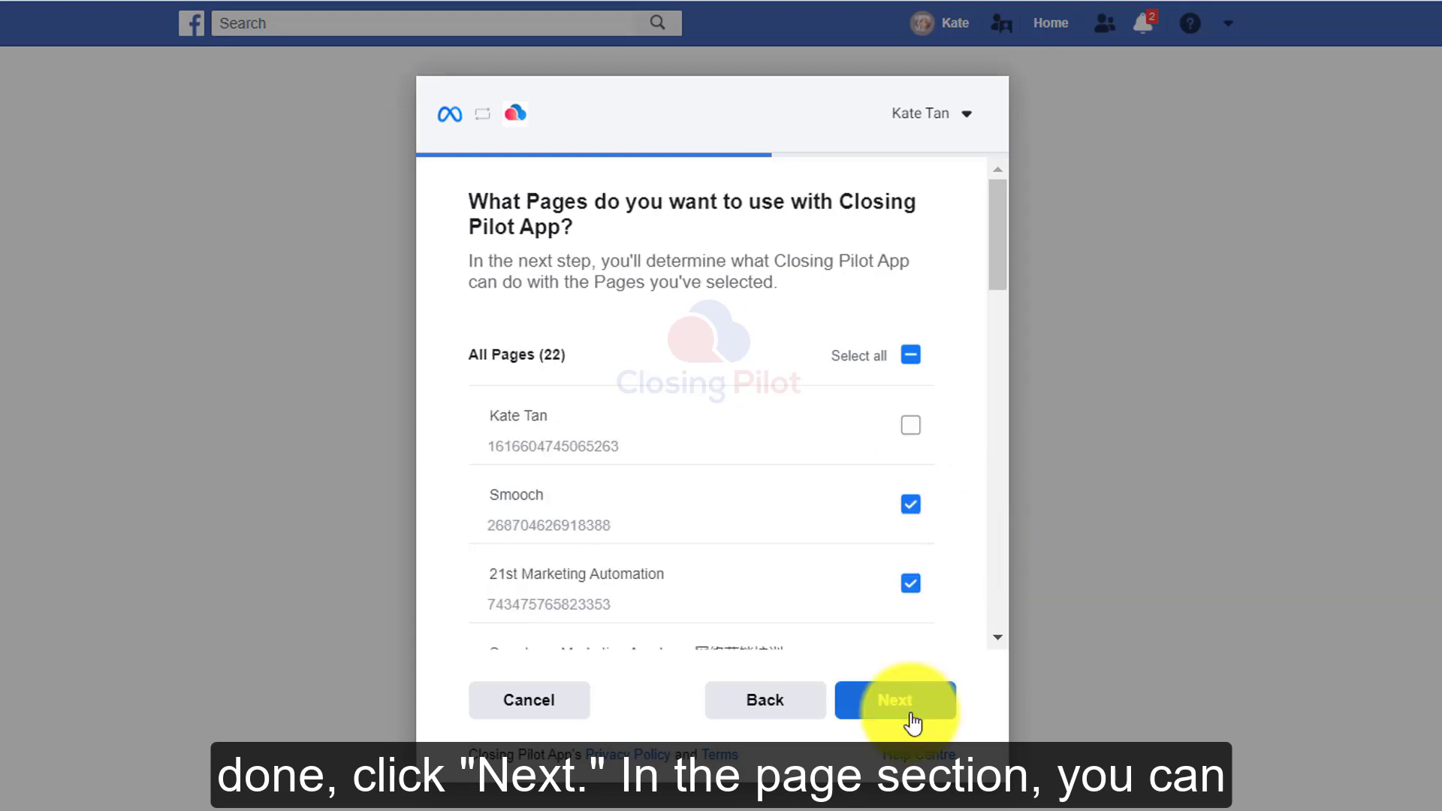
# Limit the linked pages to 21st Marketing Automation, allow all requested permissions and finish linking the account.
pyautogui.click(912, 356)
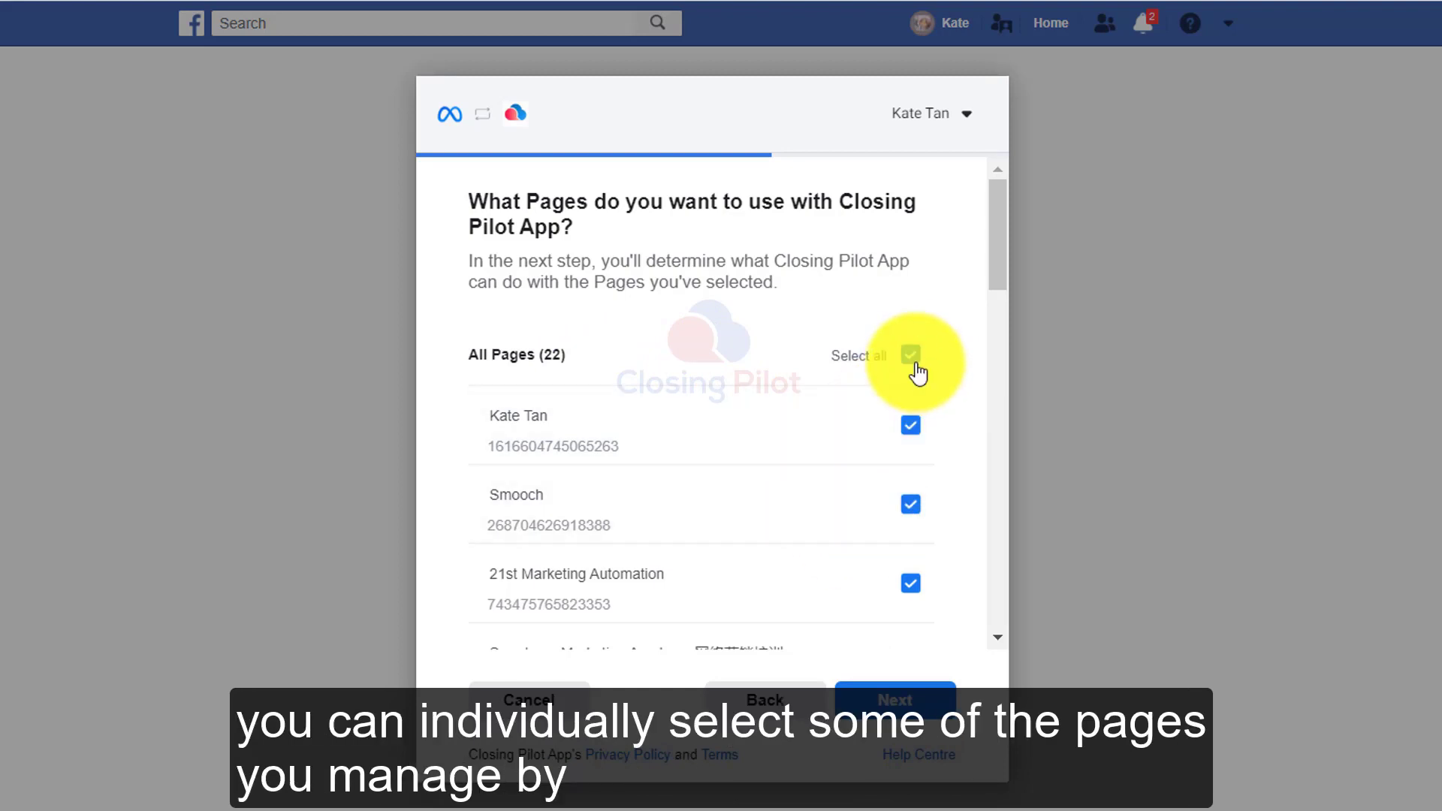
pyautogui.click(911, 356)
pyautogui.scroll(-1, 909, 451)
pyautogui.click(911, 545)
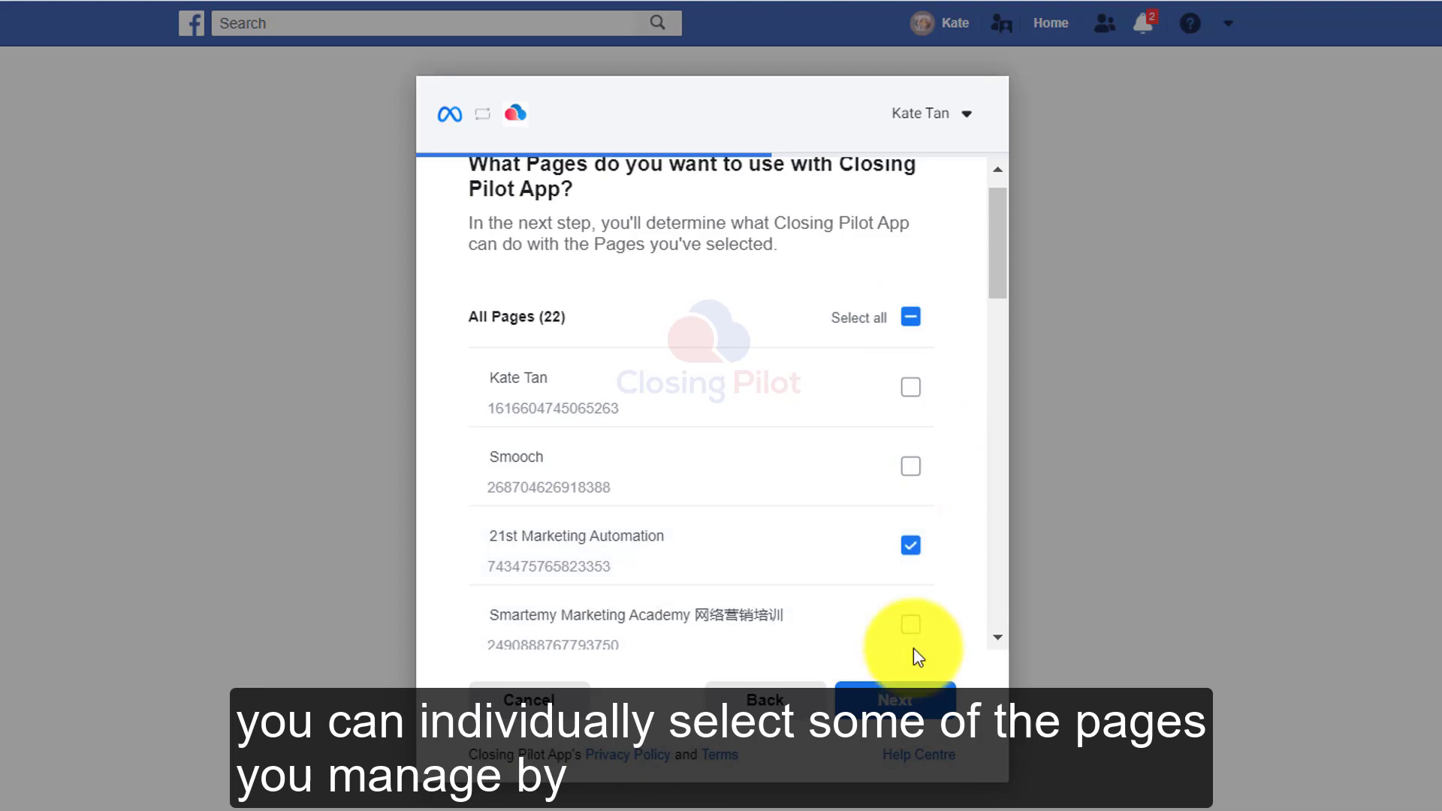
pyautogui.click(879, 697)
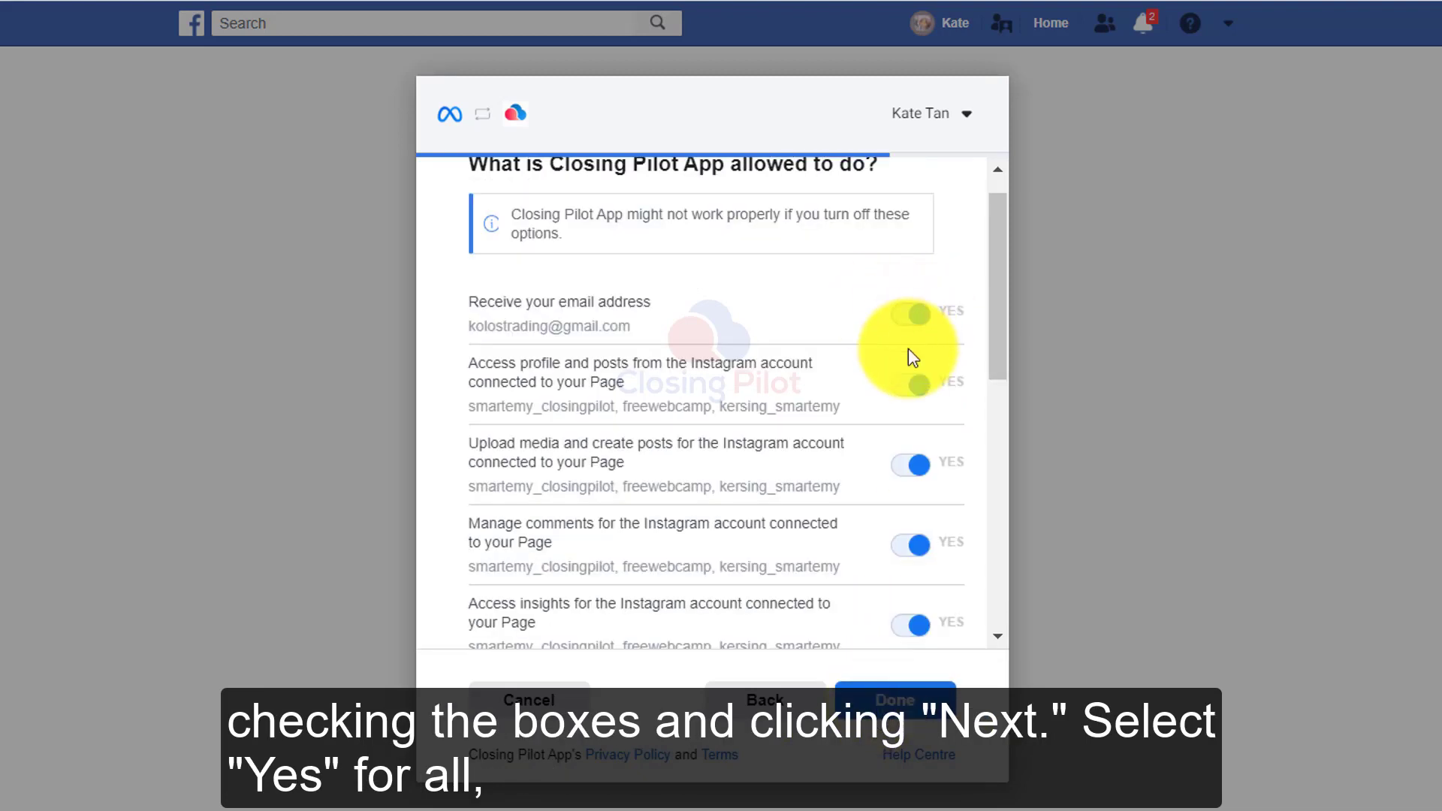
pyautogui.click(921, 705)
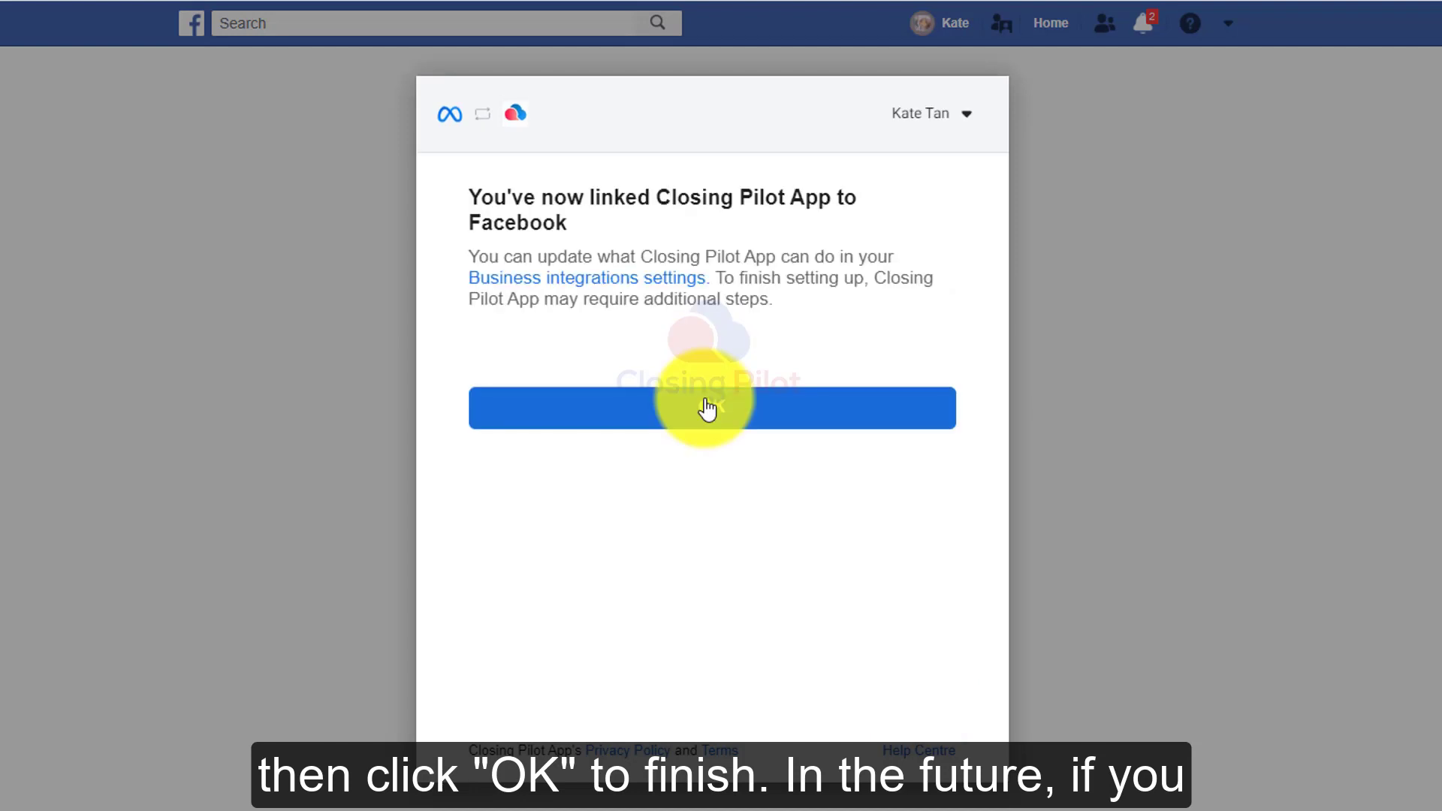
pyautogui.click(707, 410)
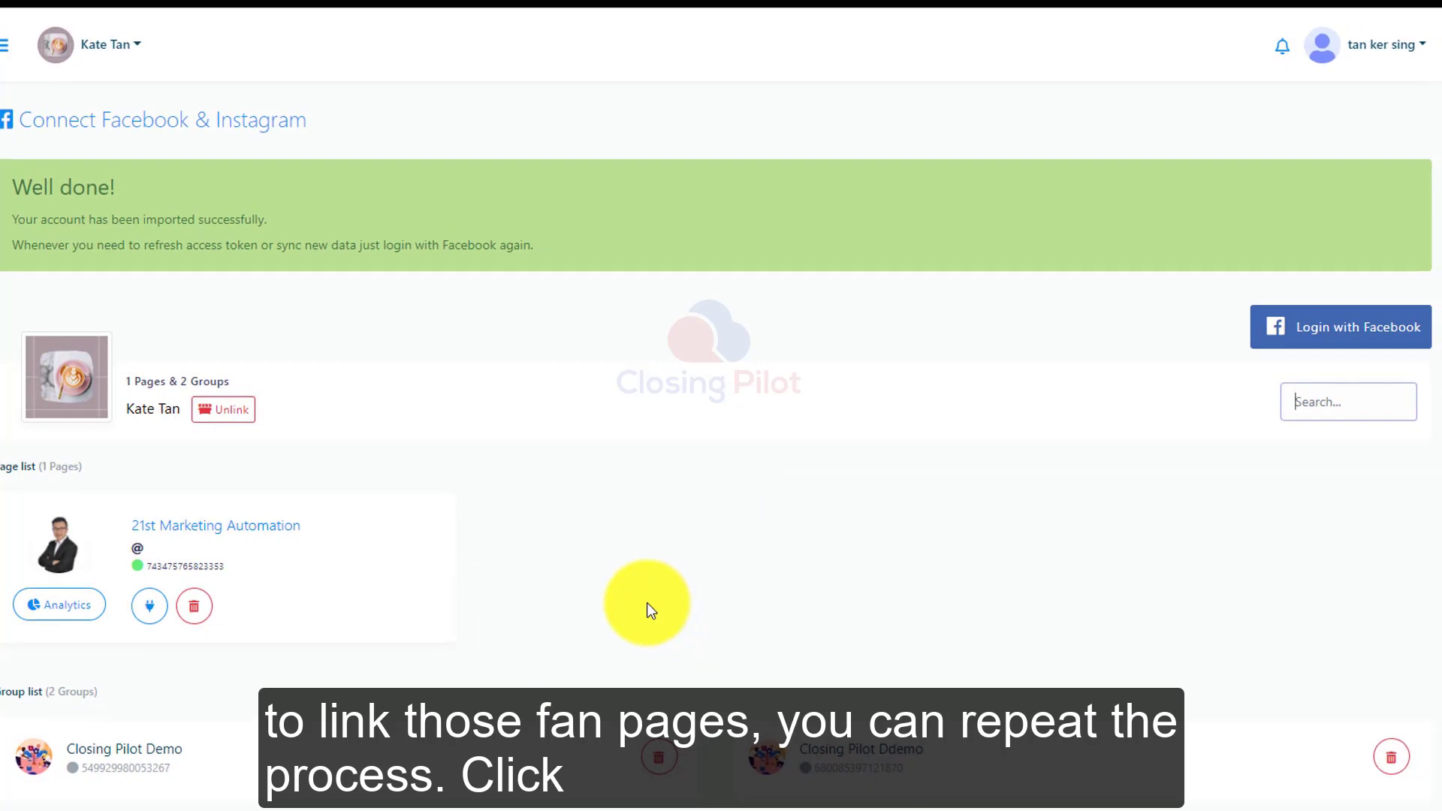
# Log in with Facebook again and edit the link settings, continuing with only the 21st Marketing Automation page selected.
pyautogui.click(1367, 348)
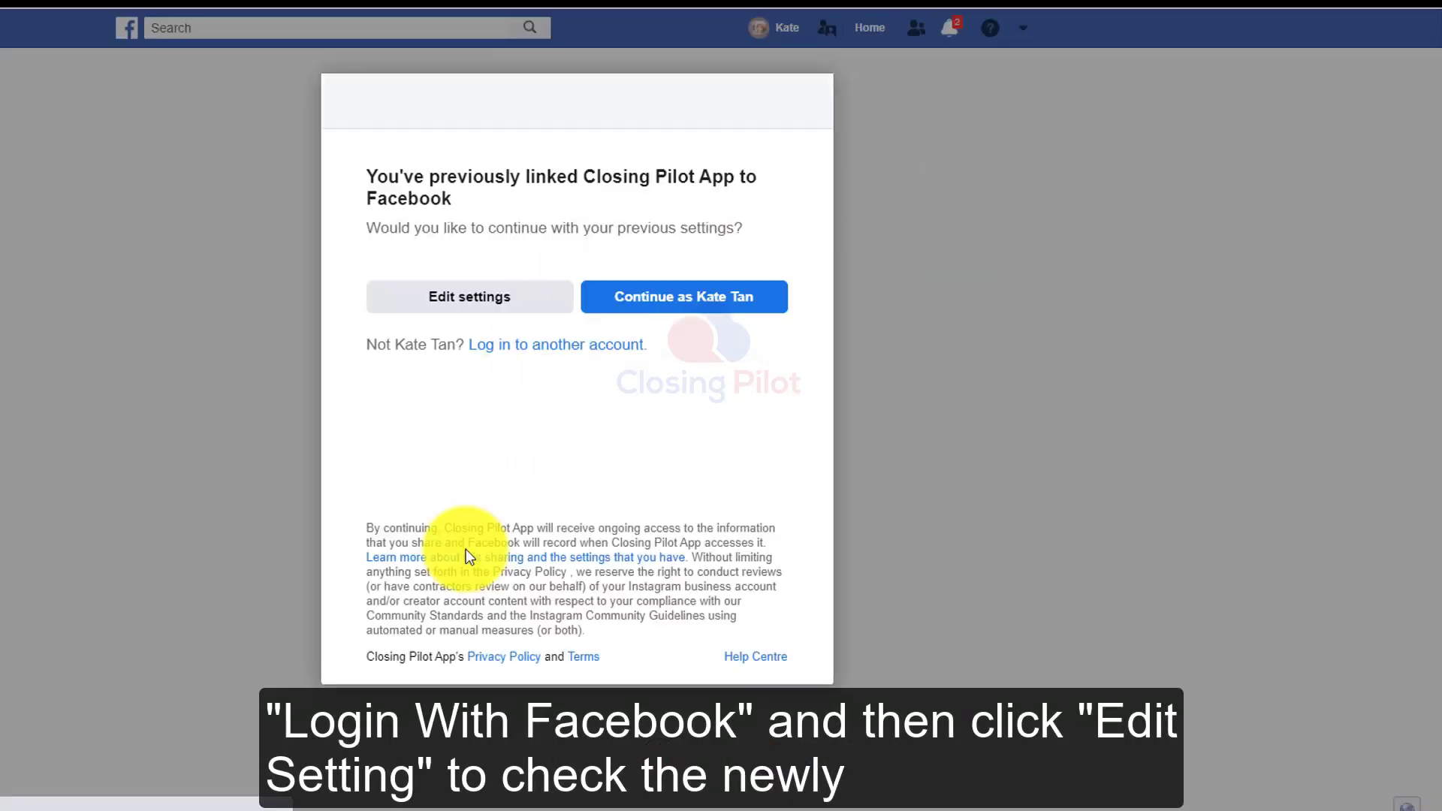
pyautogui.click(439, 296)
pyautogui.click(723, 615)
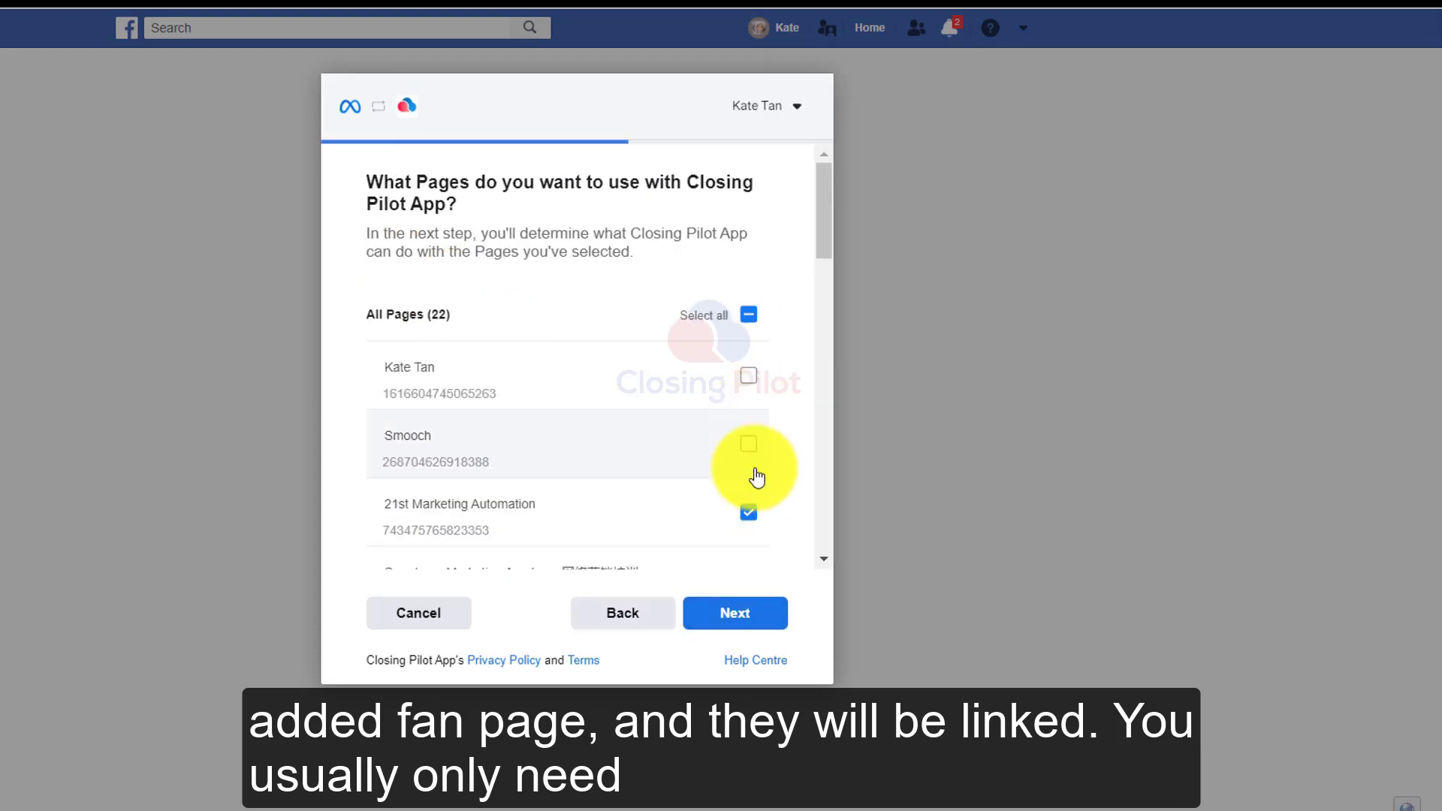
pyautogui.click(759, 616)
pyautogui.click(757, 614)
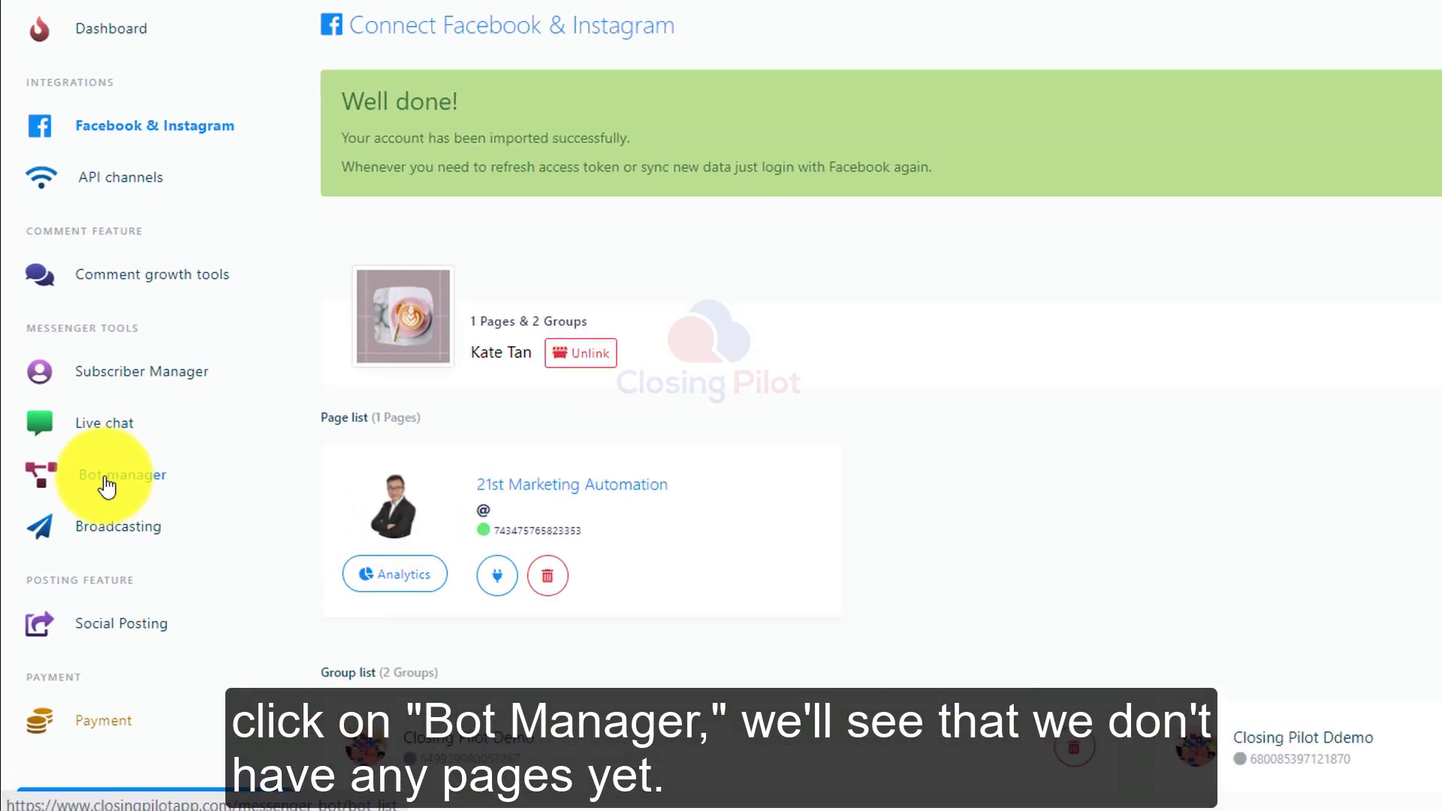
# Enable the bot connection for the 21st Marketing Automation page and confirm it.
pyautogui.click(195, 560)
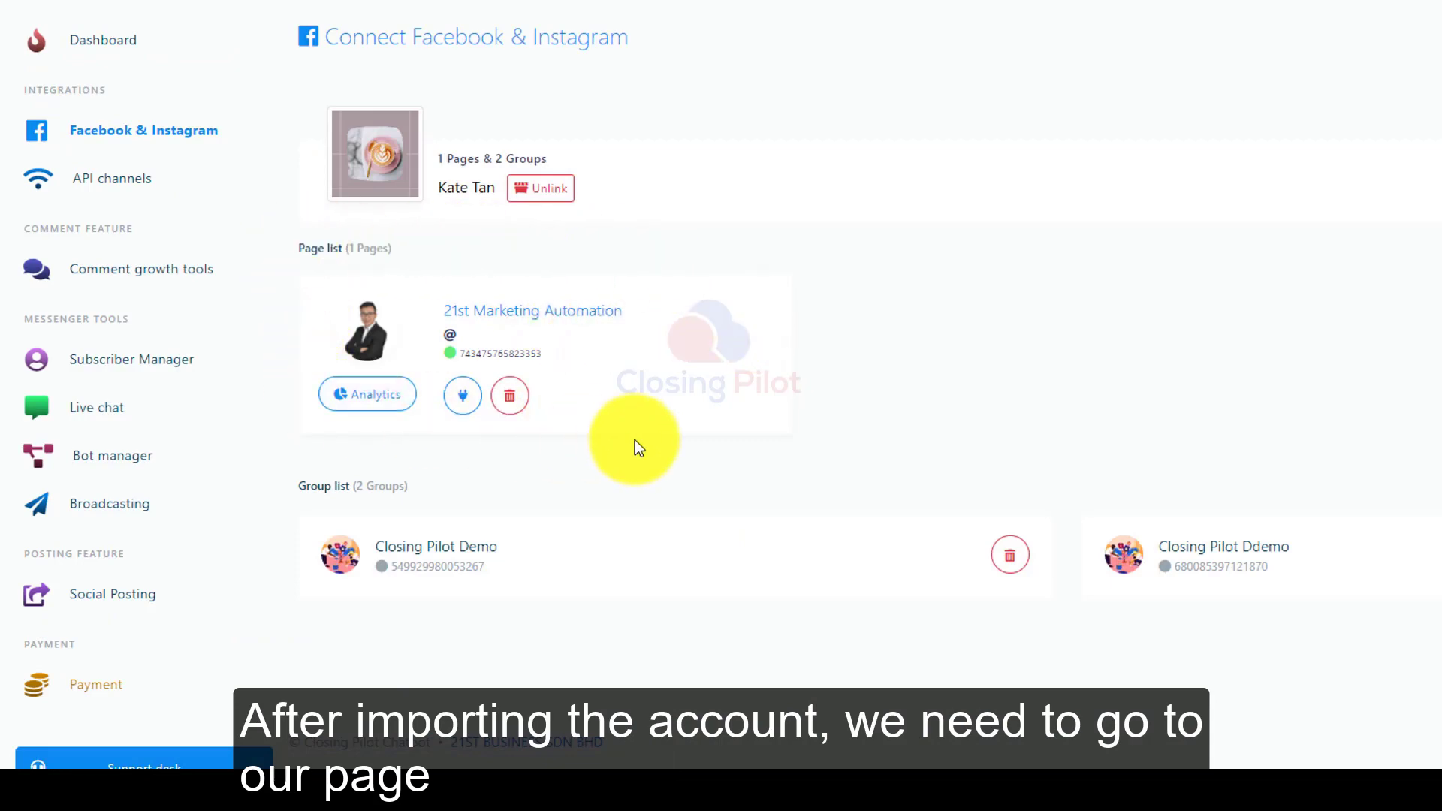
pyautogui.click(463, 396)
pyautogui.click(967, 478)
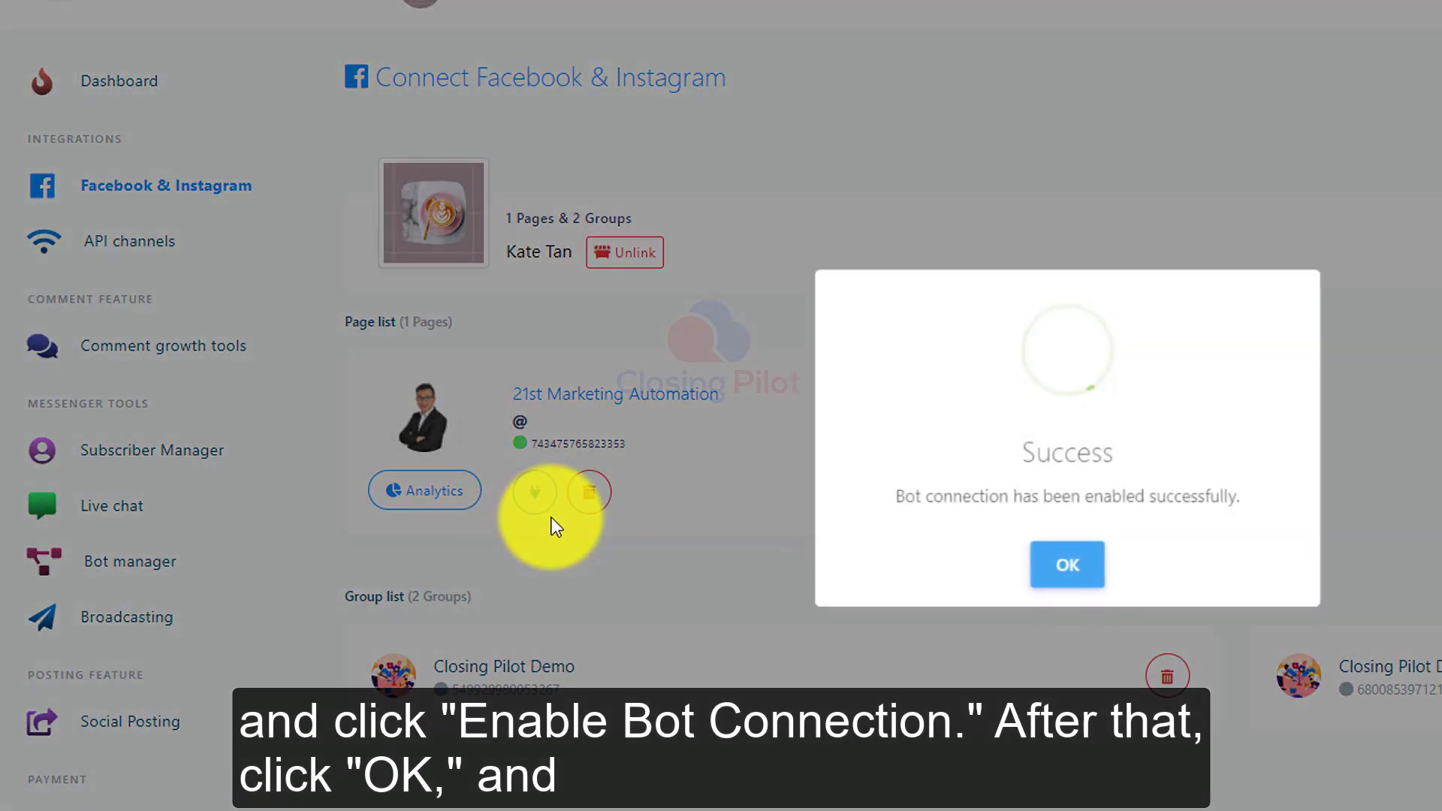
pyautogui.click(1067, 565)
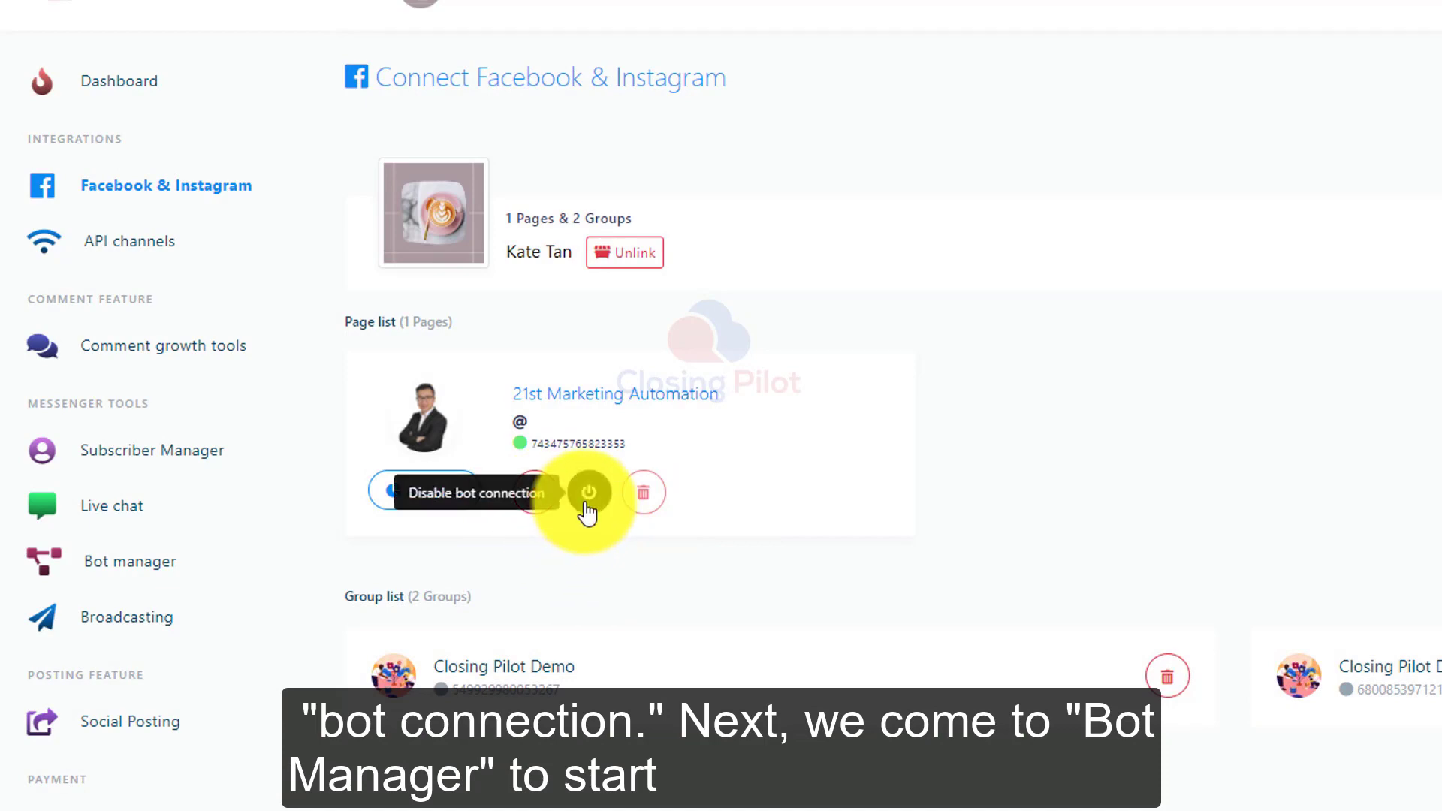
# Open the Bot manager, create a new flow for 21st Marketing Automation and reposition its Start Bot Flow node.
pyautogui.click(141, 569)
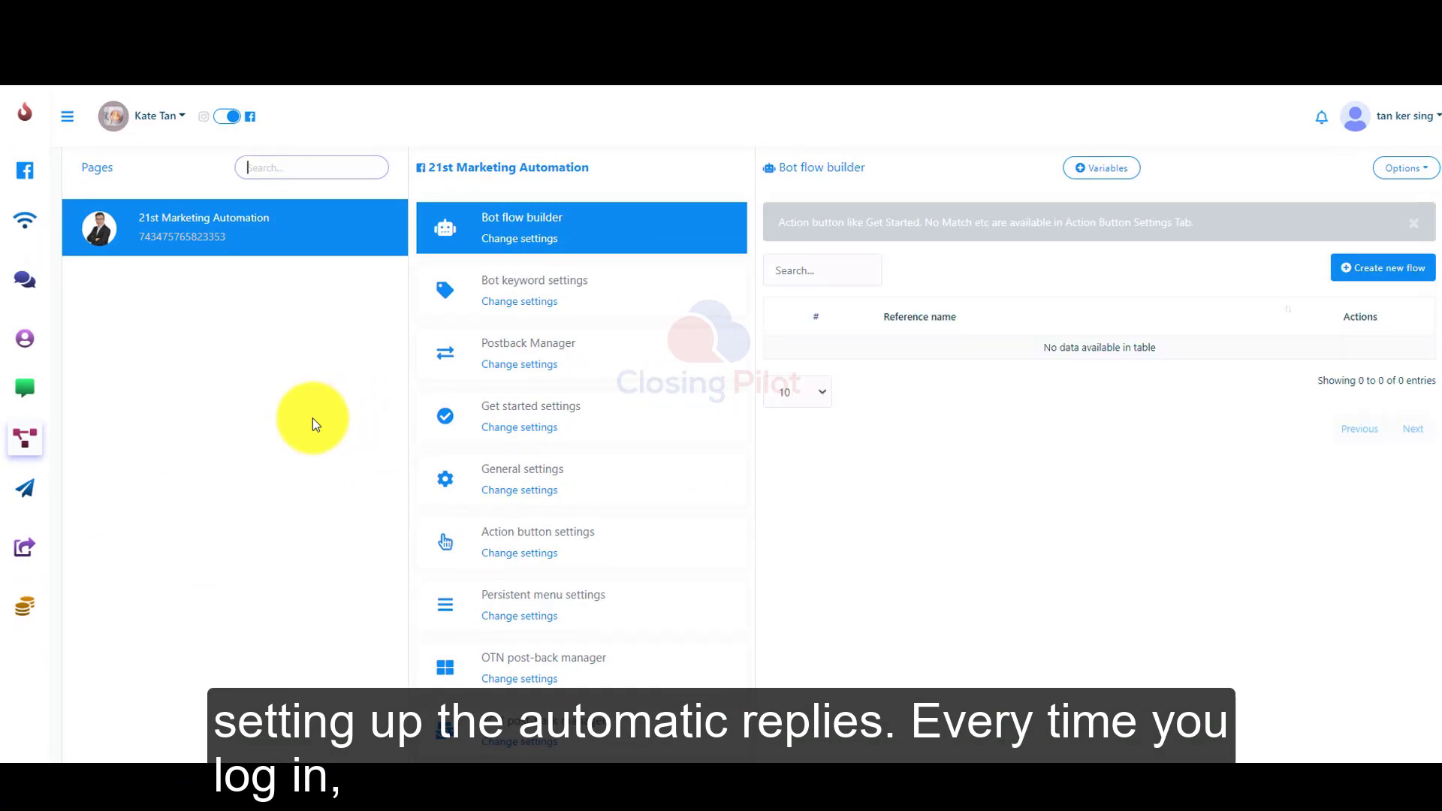
pyautogui.click(67, 116)
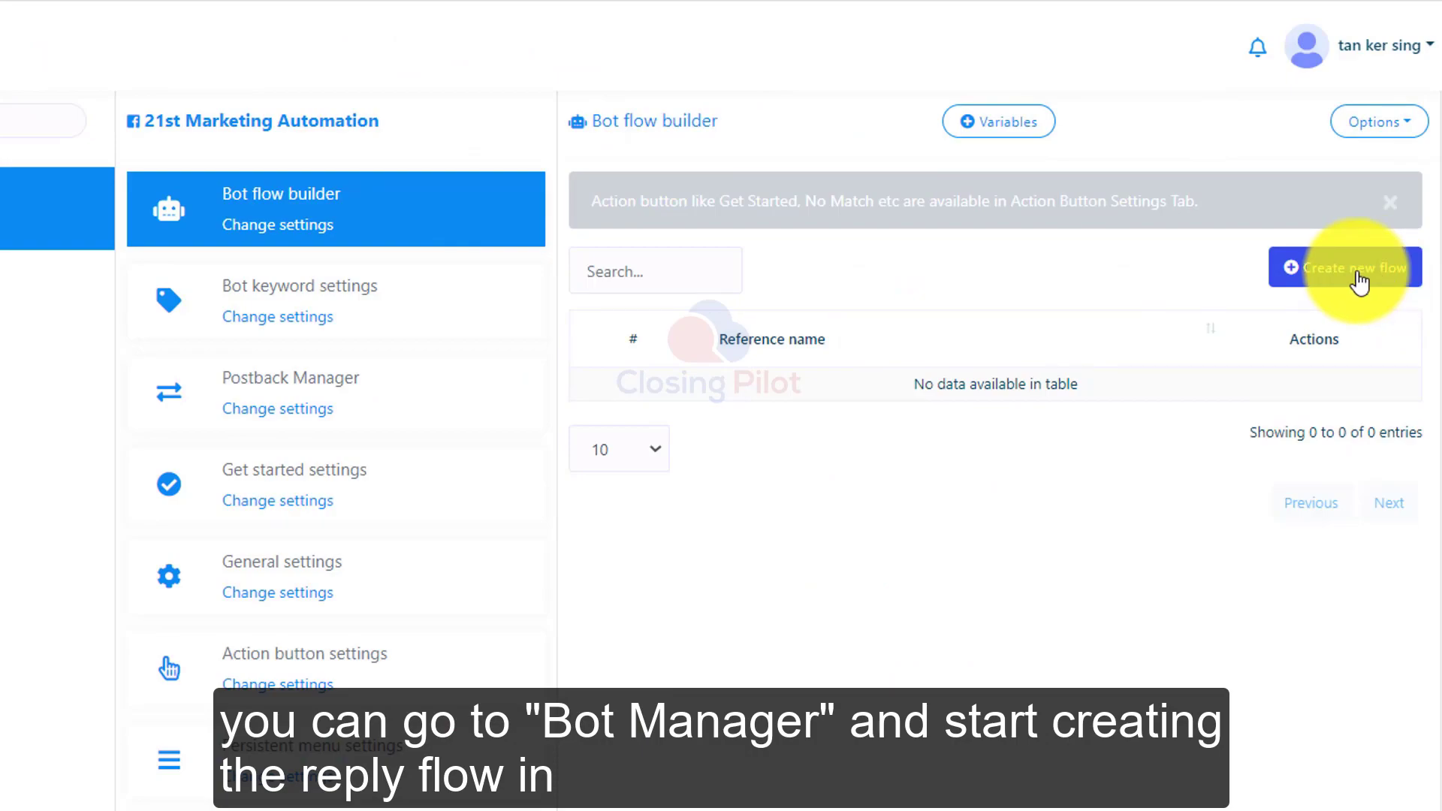
pyautogui.click(1360, 284)
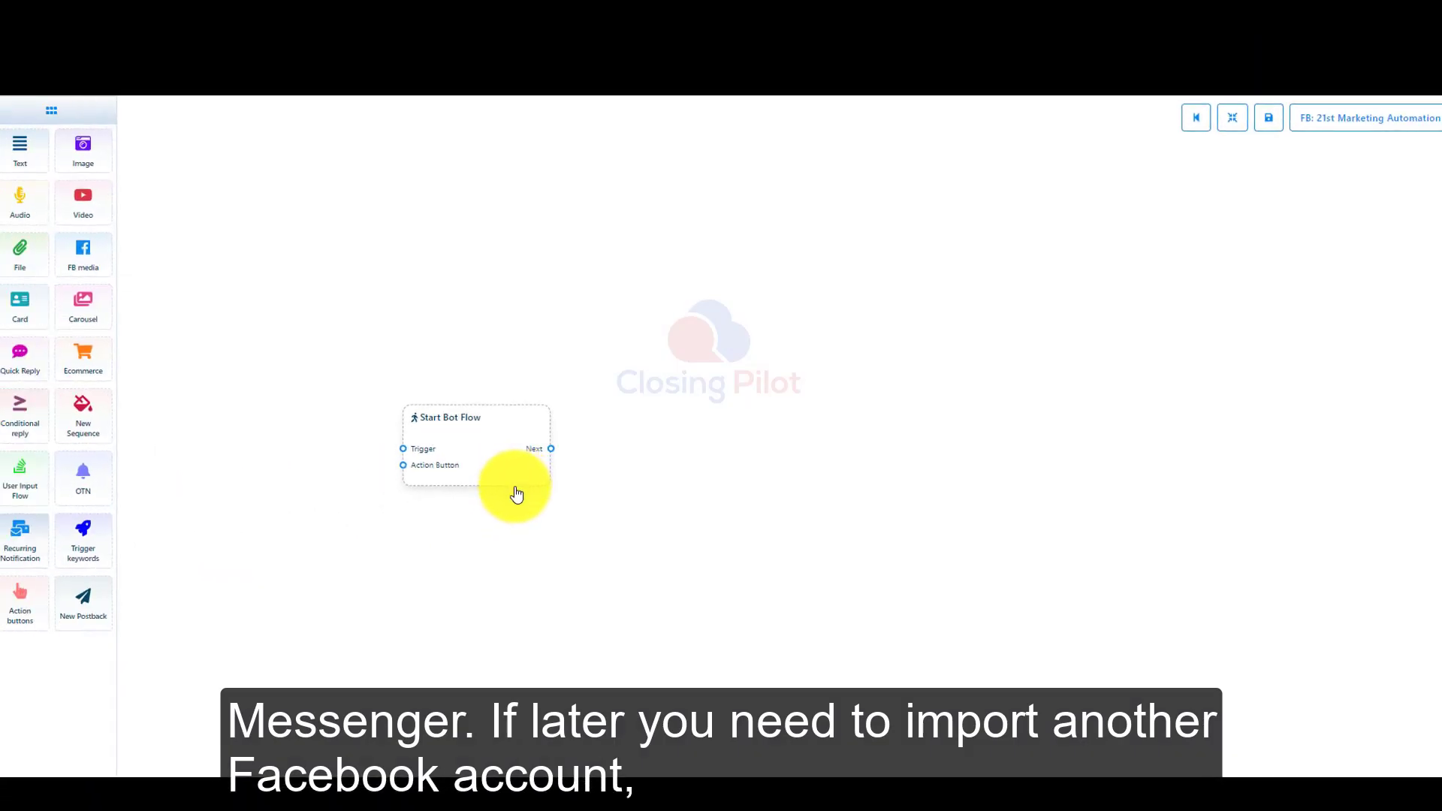
pyautogui.scroll(3, 516, 493)
pyautogui.moveTo(563, 436); pyautogui.dragTo(682, 476)
pyautogui.click(692, 484)
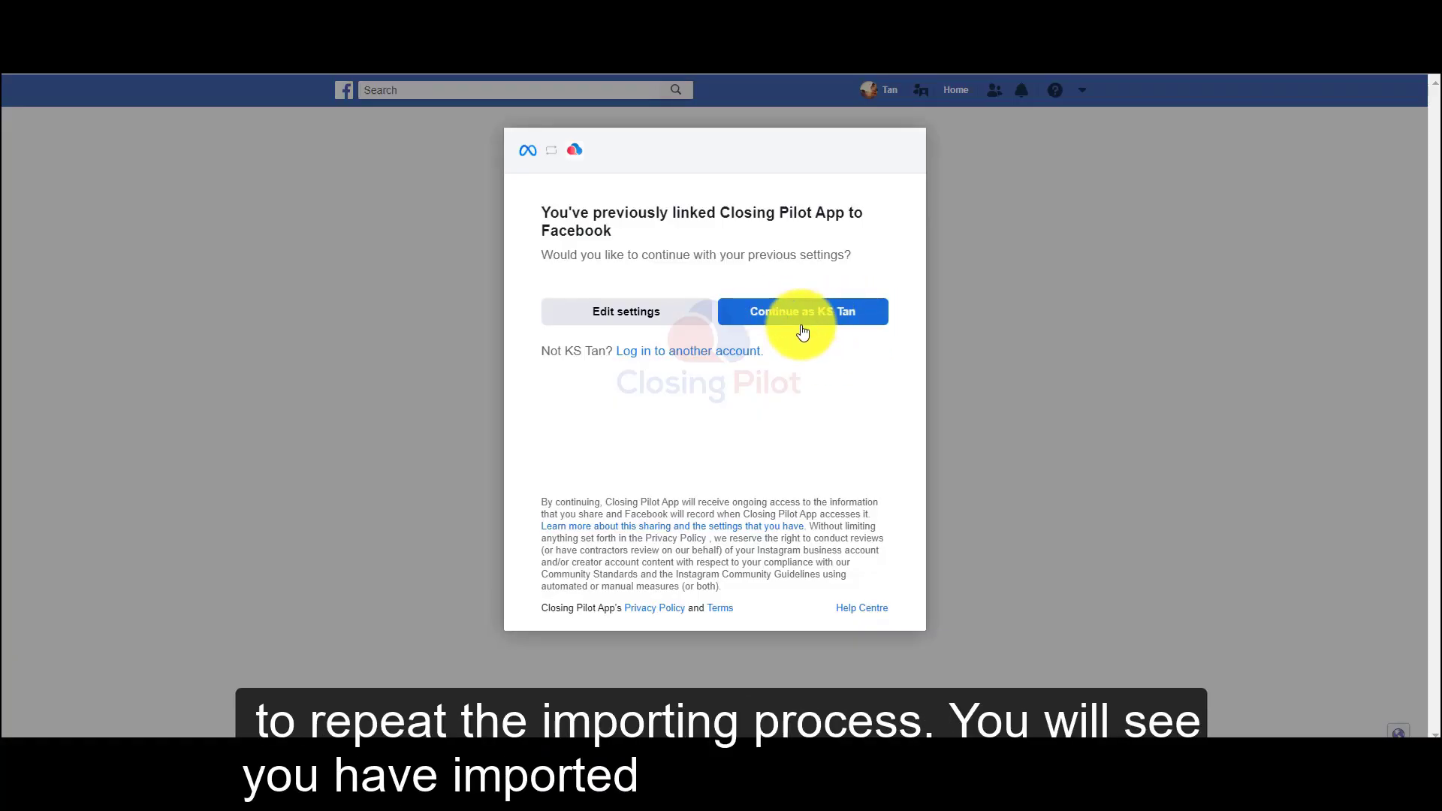
# Import the second Facebook account with its previous settings and switch the active Facebook account back to the first one.
pyautogui.click(801, 331)
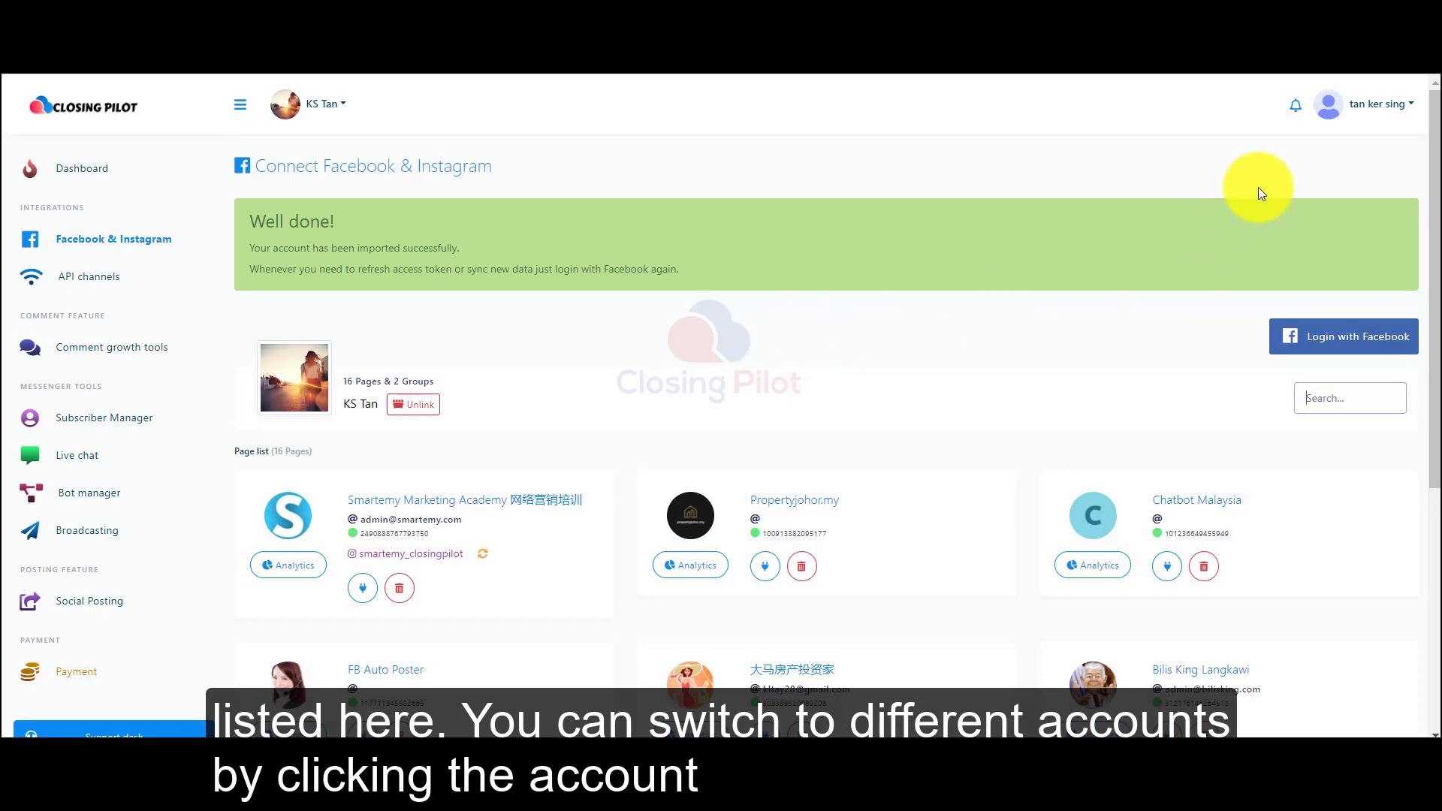
pyautogui.click(1367, 105)
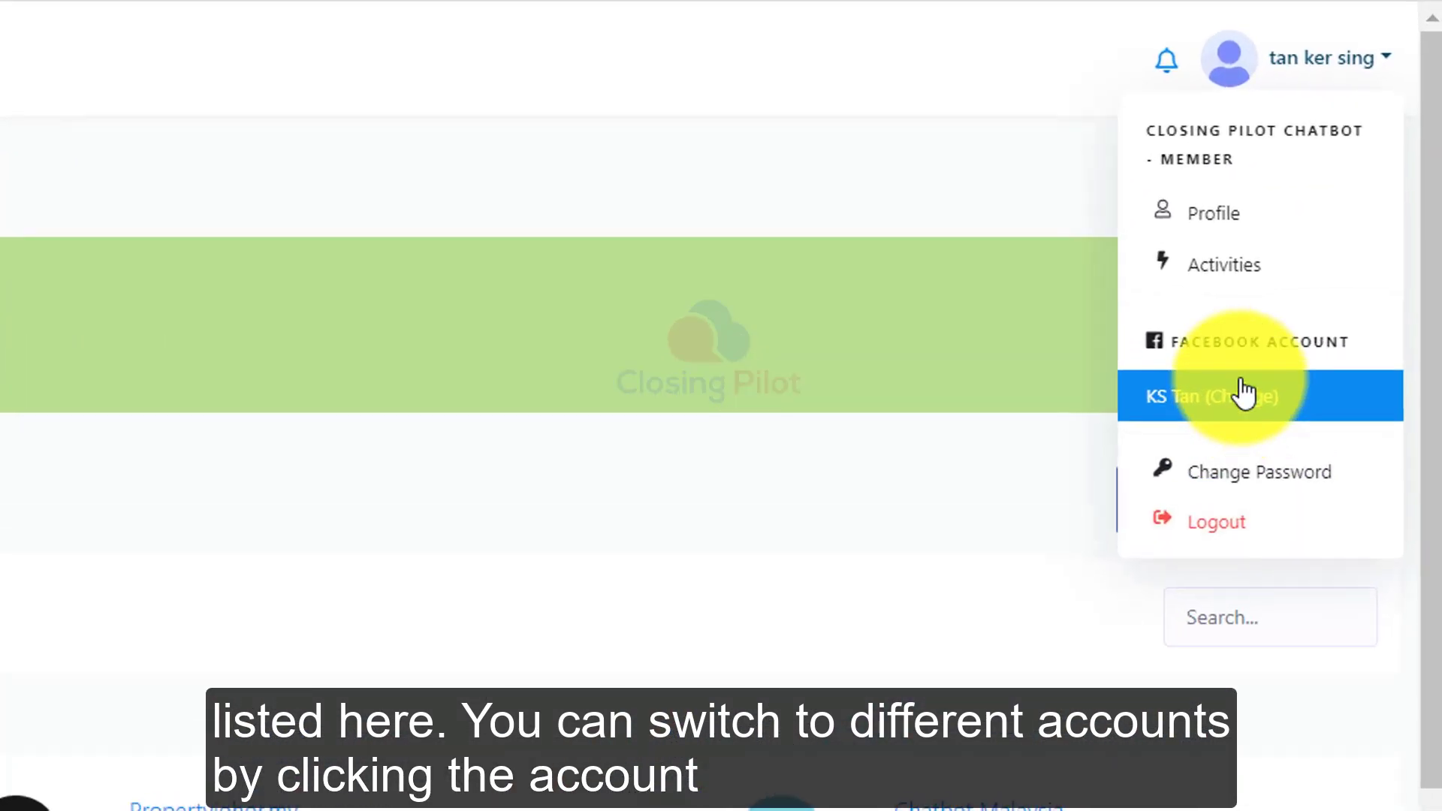
pyautogui.click(1243, 394)
pyautogui.click(1242, 451)
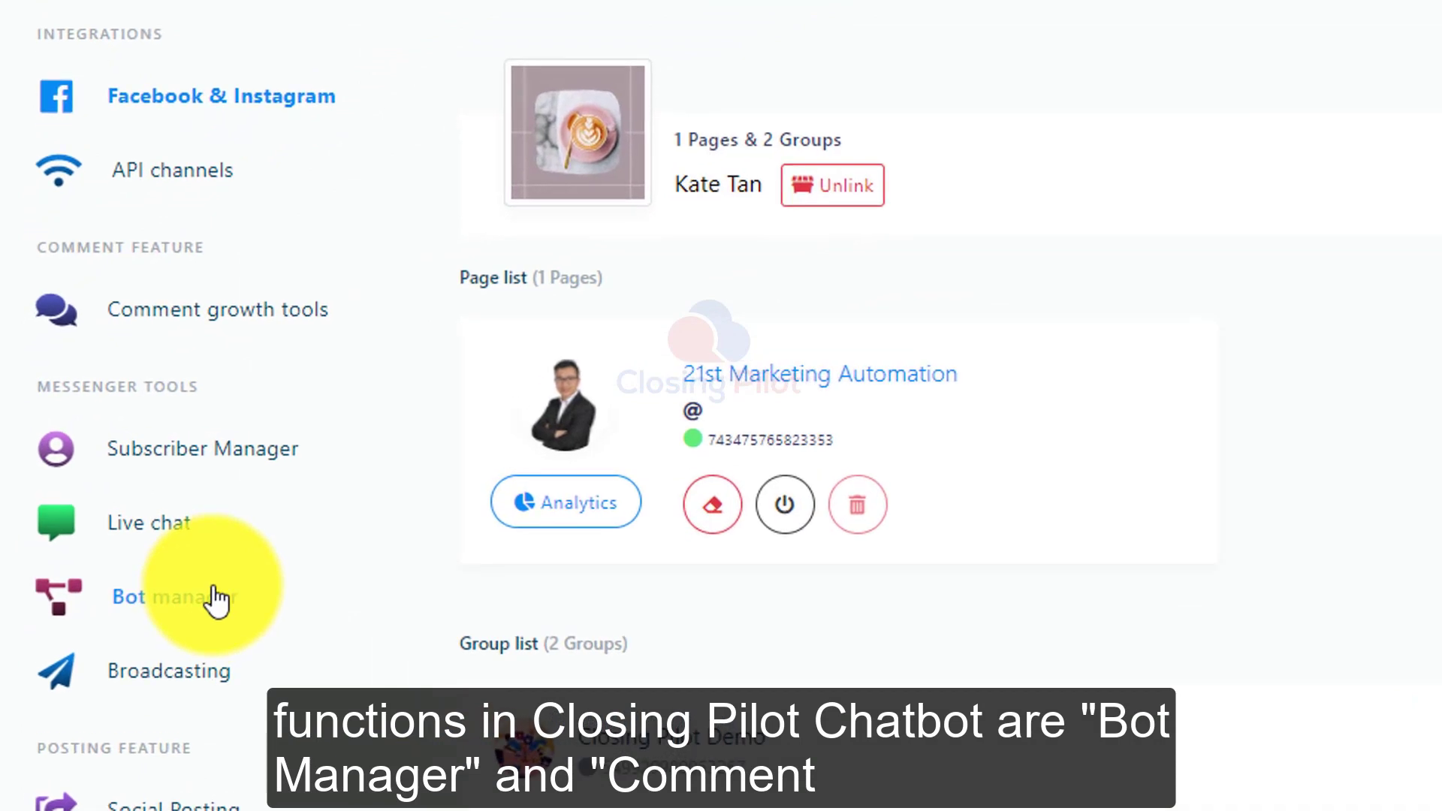
# Create a new flow for the 21st Marketing Automation page in the Bot manager's flow builder.
pyautogui.click(217, 599)
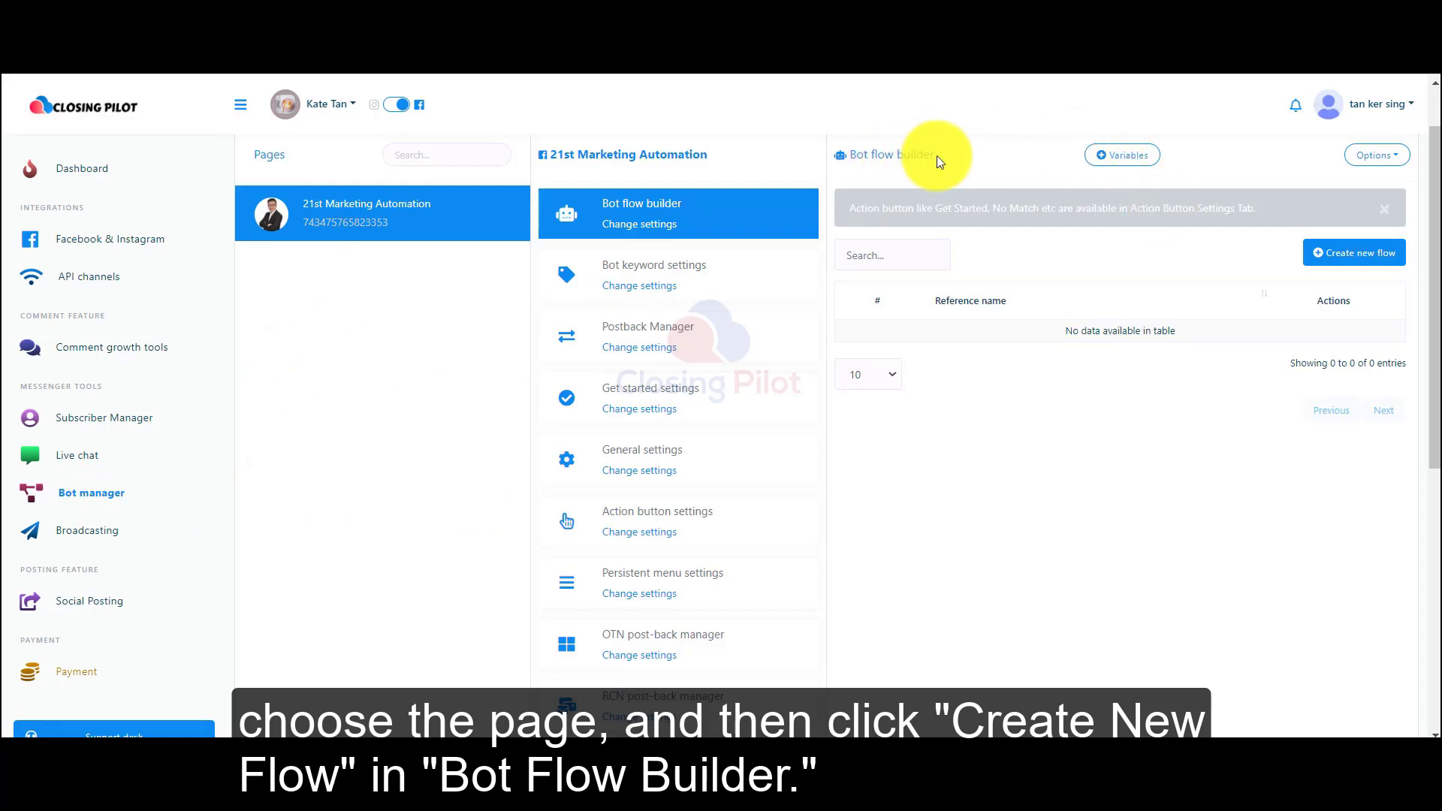
pyautogui.click(1347, 264)
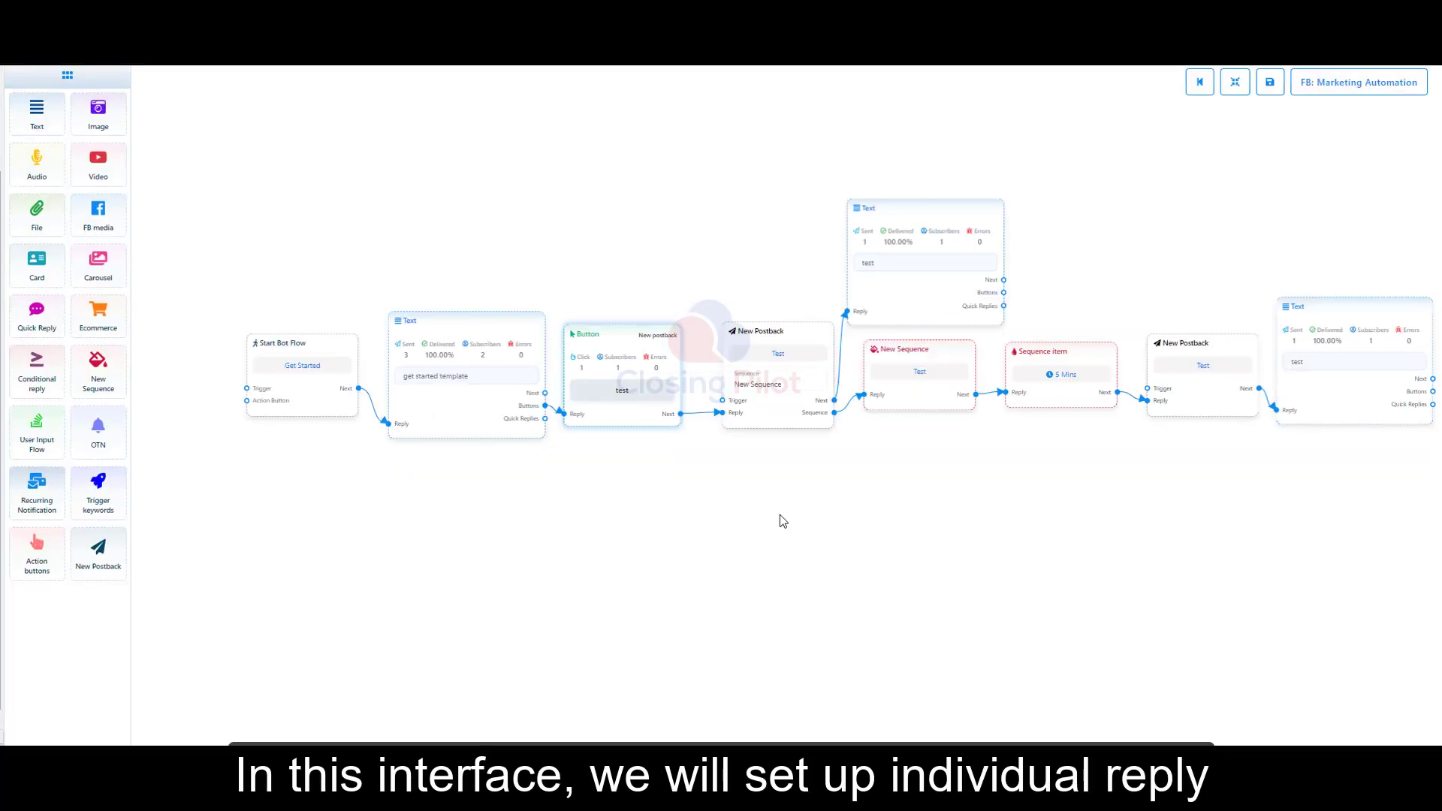
pyautogui.scroll(-1, 780, 515)
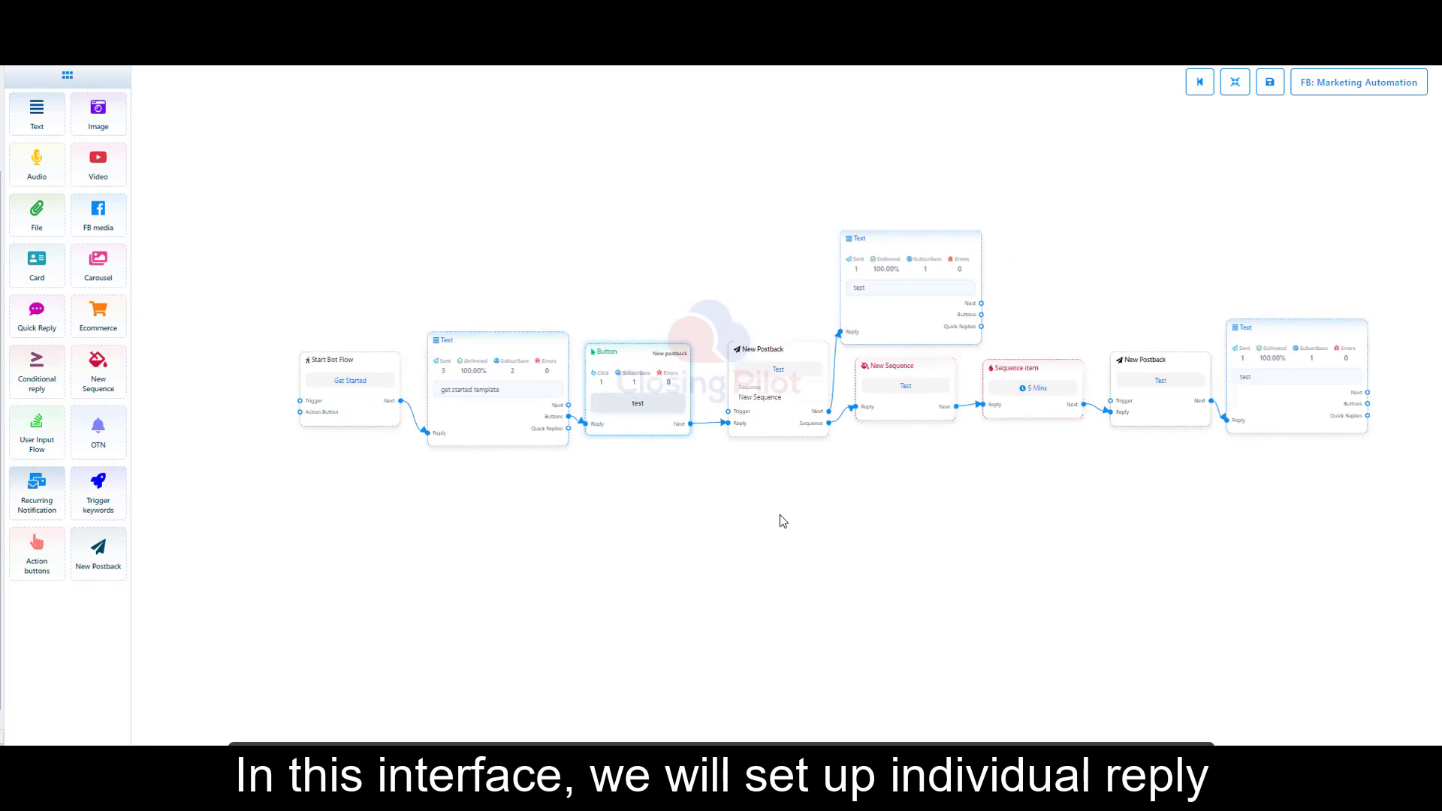
pyautogui.scroll(-1, 780, 515)
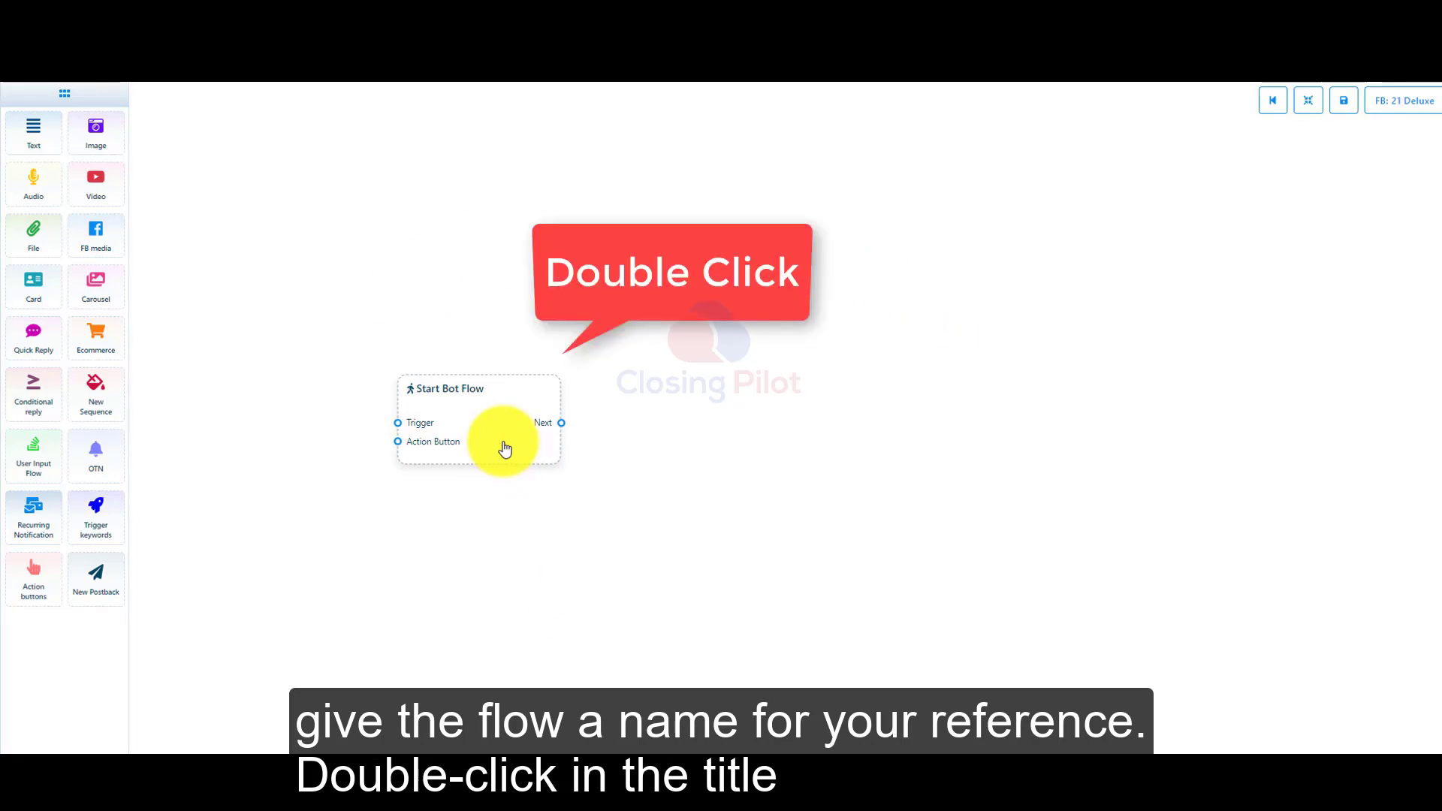
# Set the title of the Start Bot Flow node to Introduction.
pyautogui.doubleClick(470, 425)
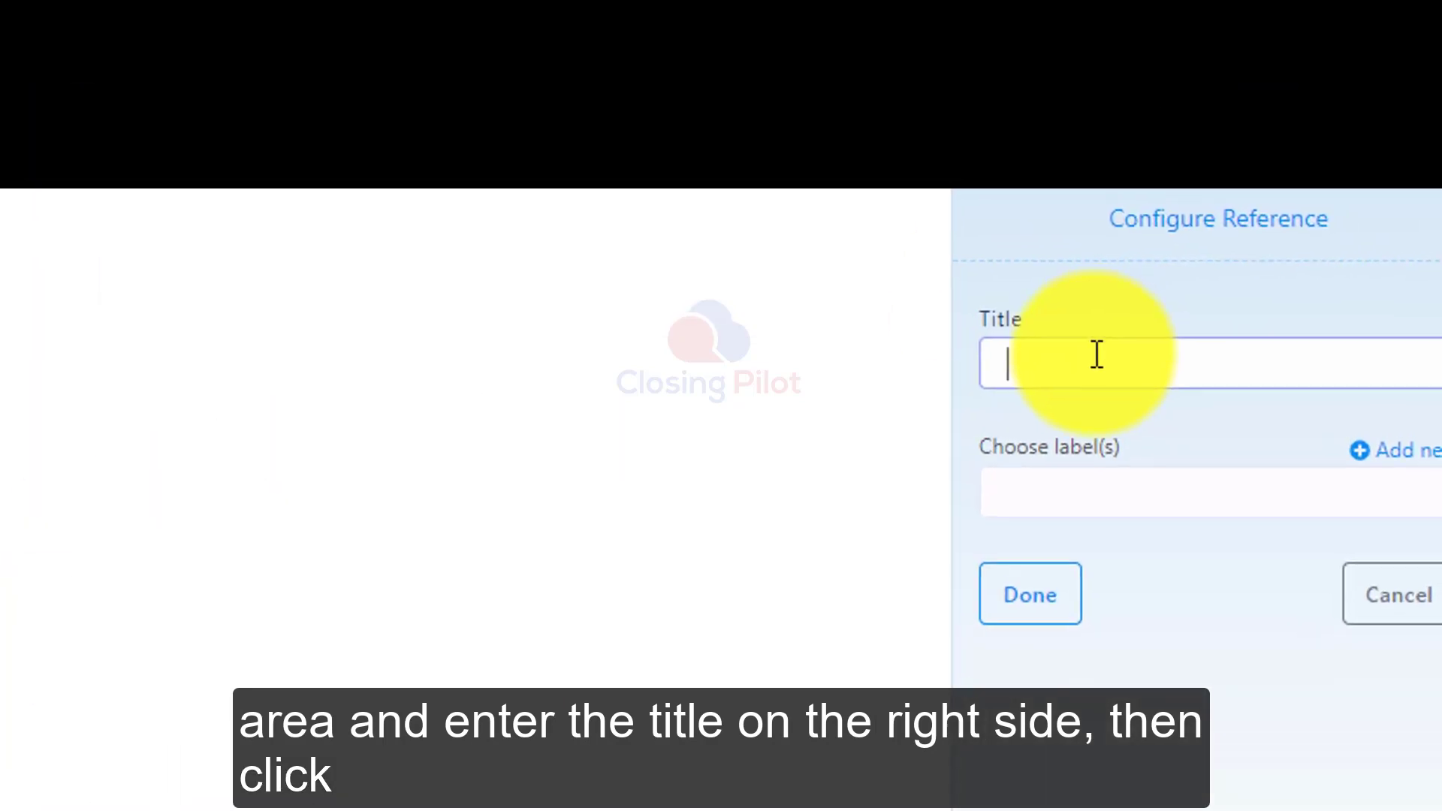
pyautogui.write('Introduction')
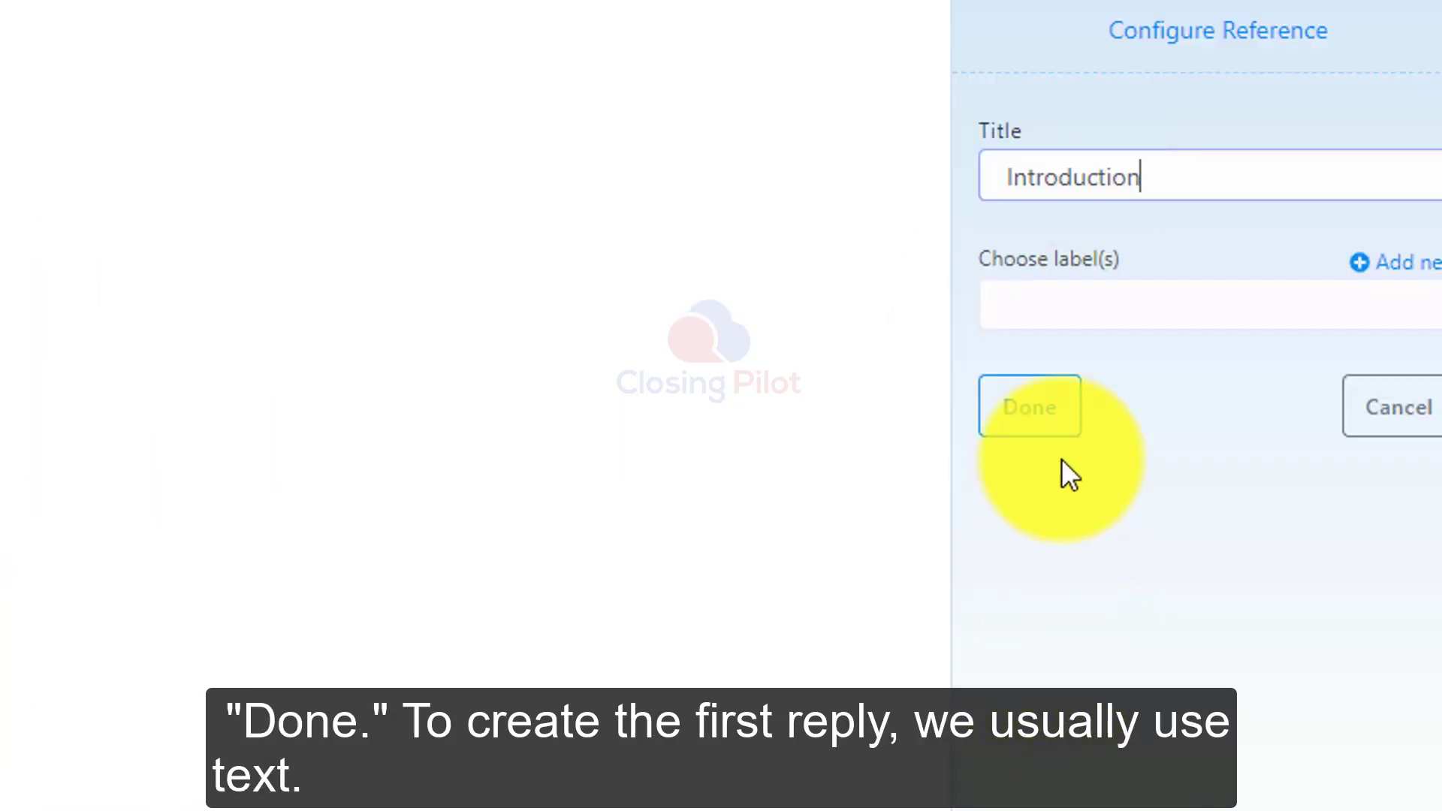
pyautogui.click(1055, 432)
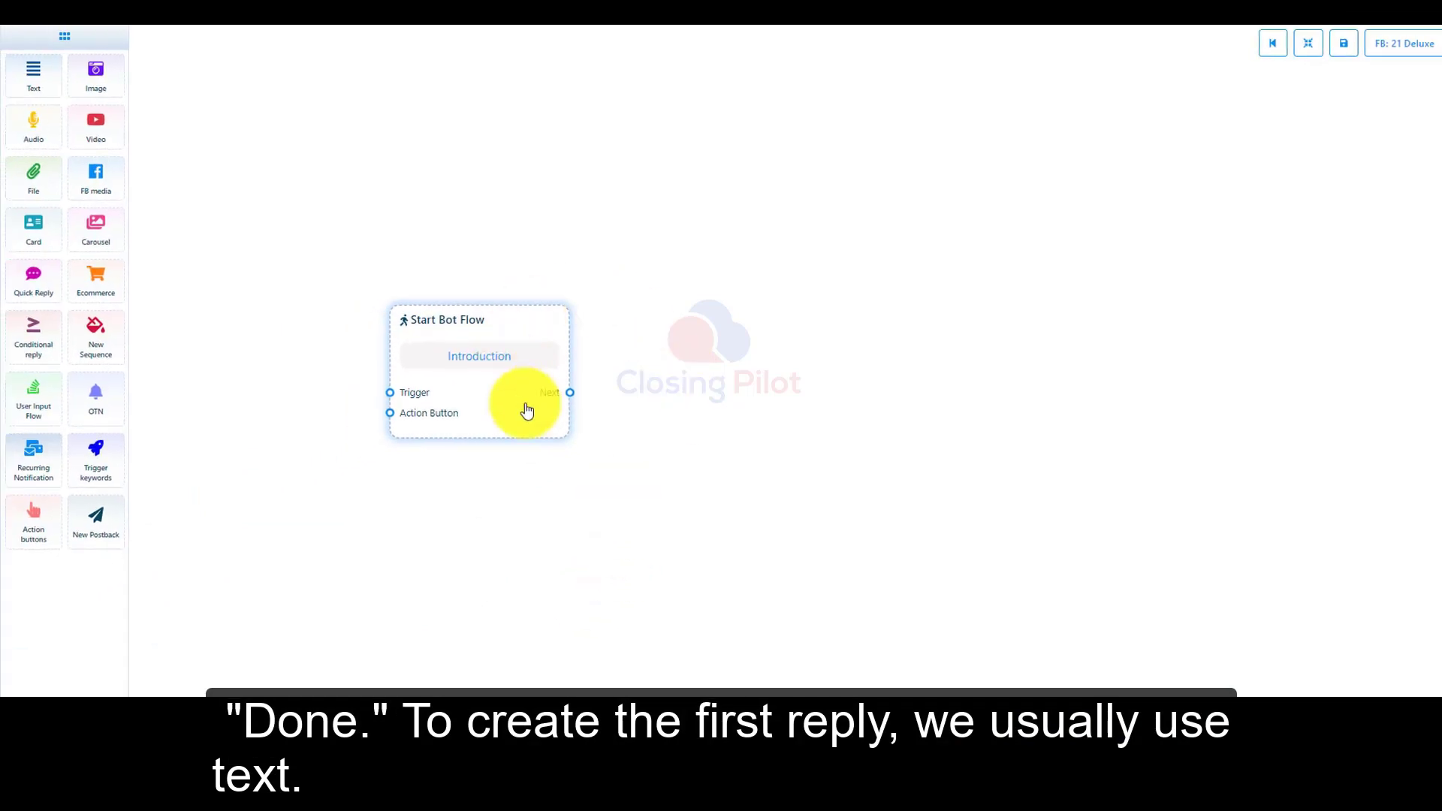
# Connect a Text reply to the start node's Next output and set its message to 这里可以开始输入文字.
pyautogui.click(570, 393)
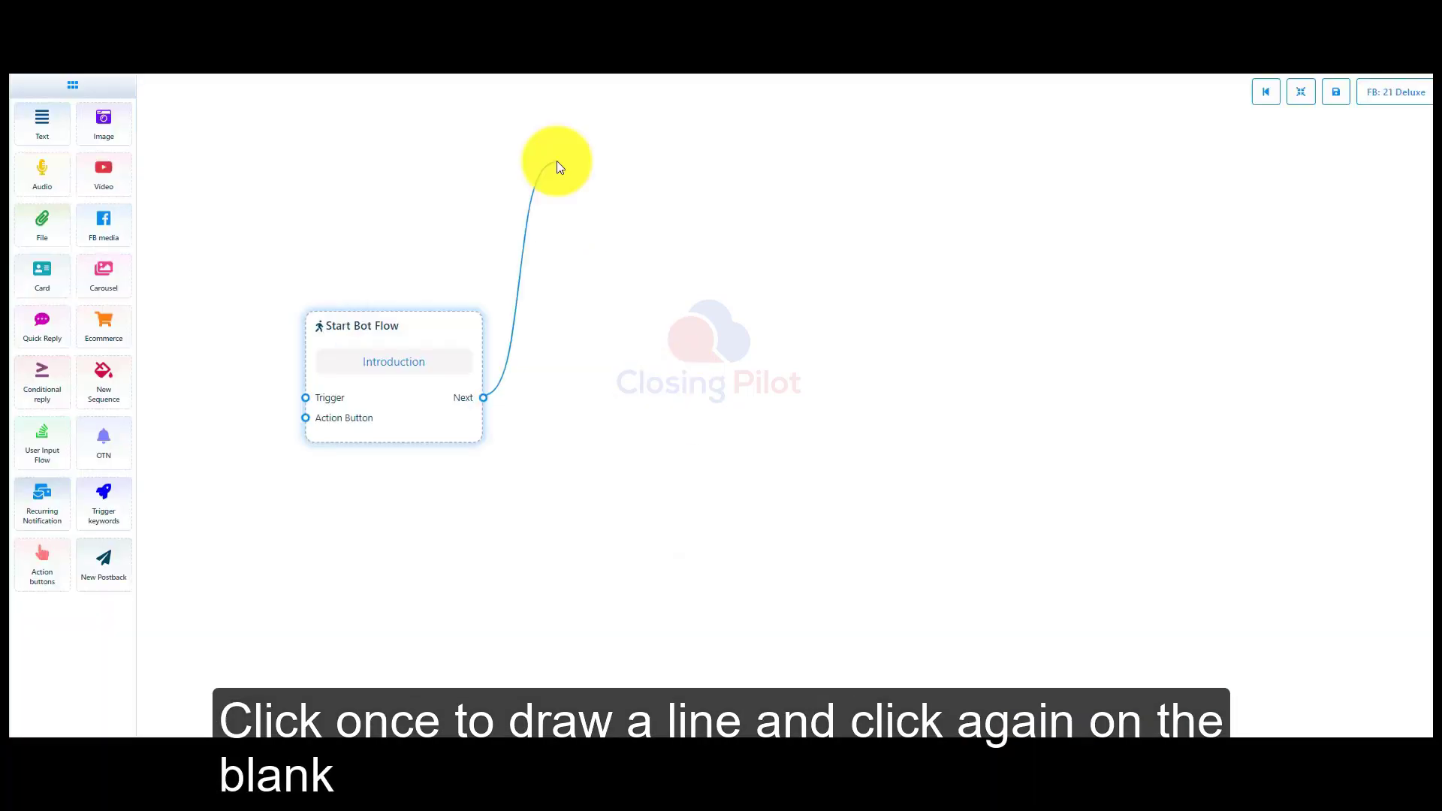
pyautogui.click(557, 160)
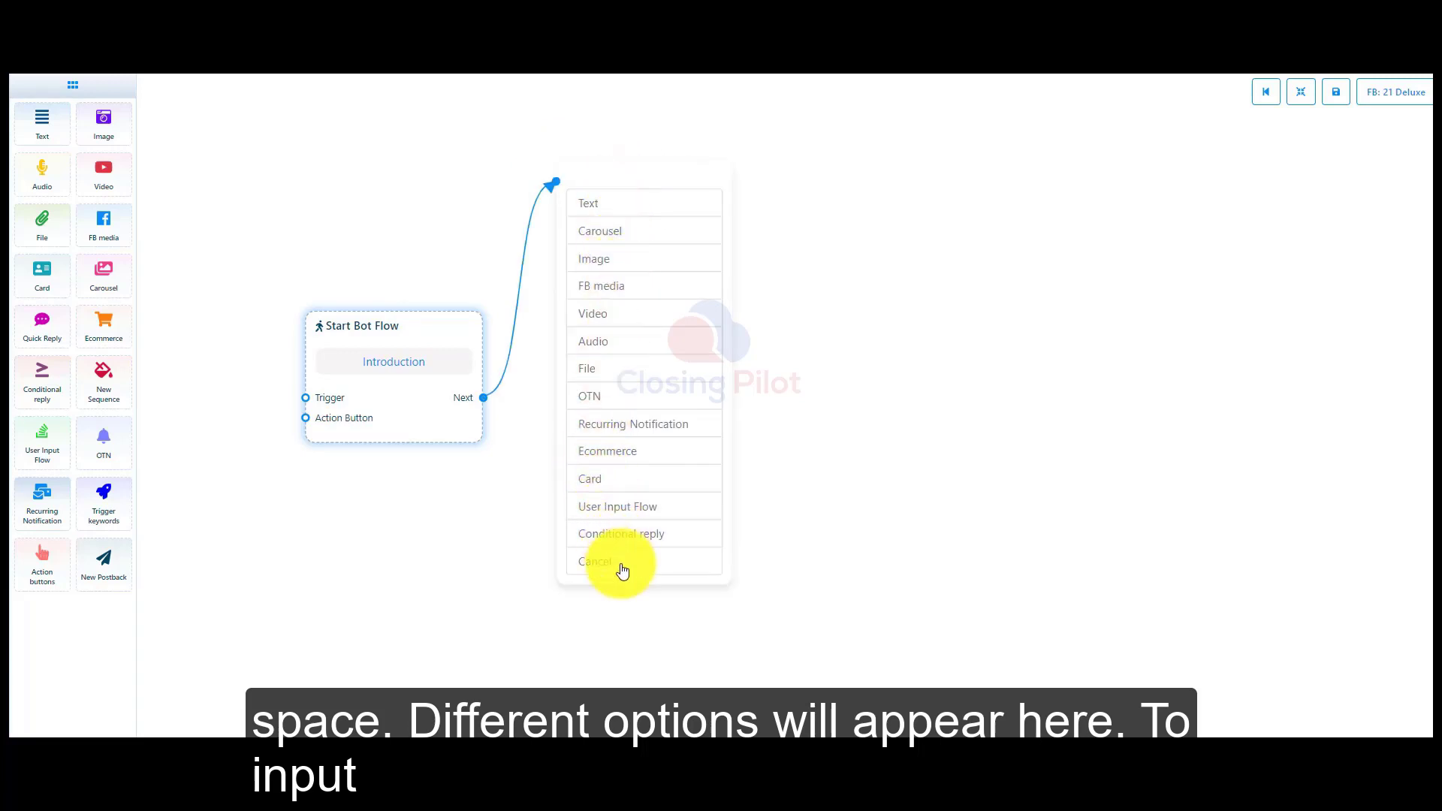
pyautogui.click(600, 209)
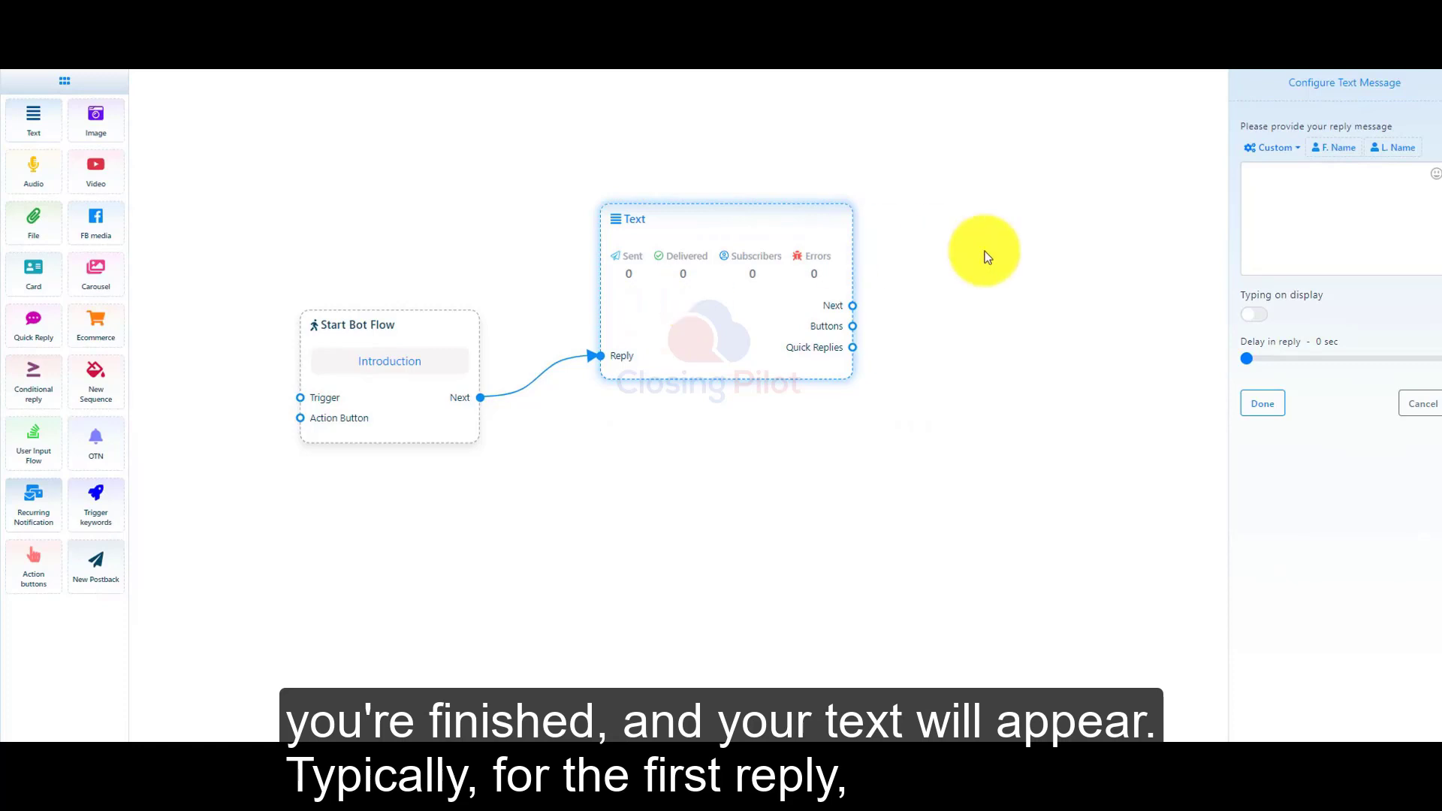
pyautogui.click(1318, 201)
pyautogui.write('这里可以开始输入文字')
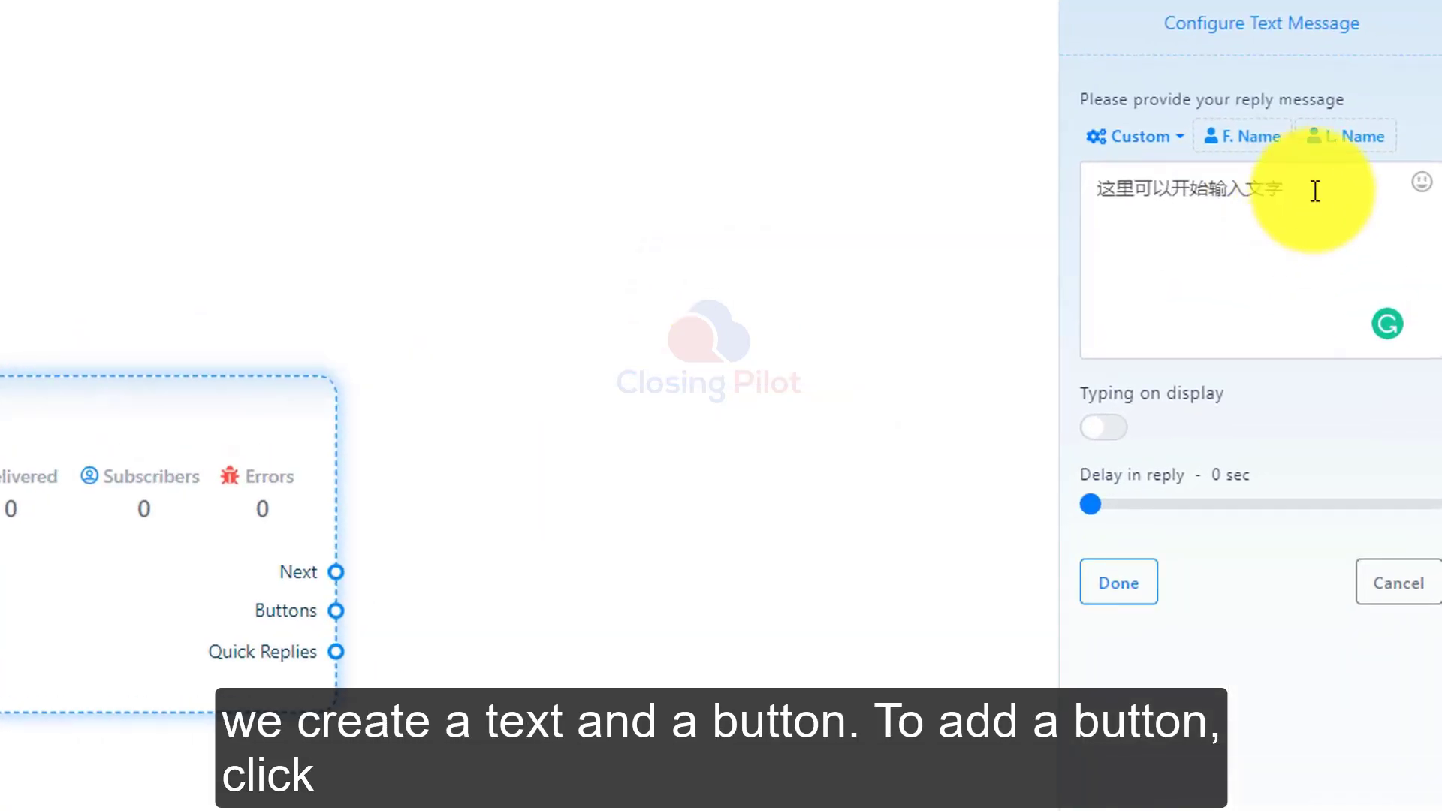
pyautogui.click(1130, 569)
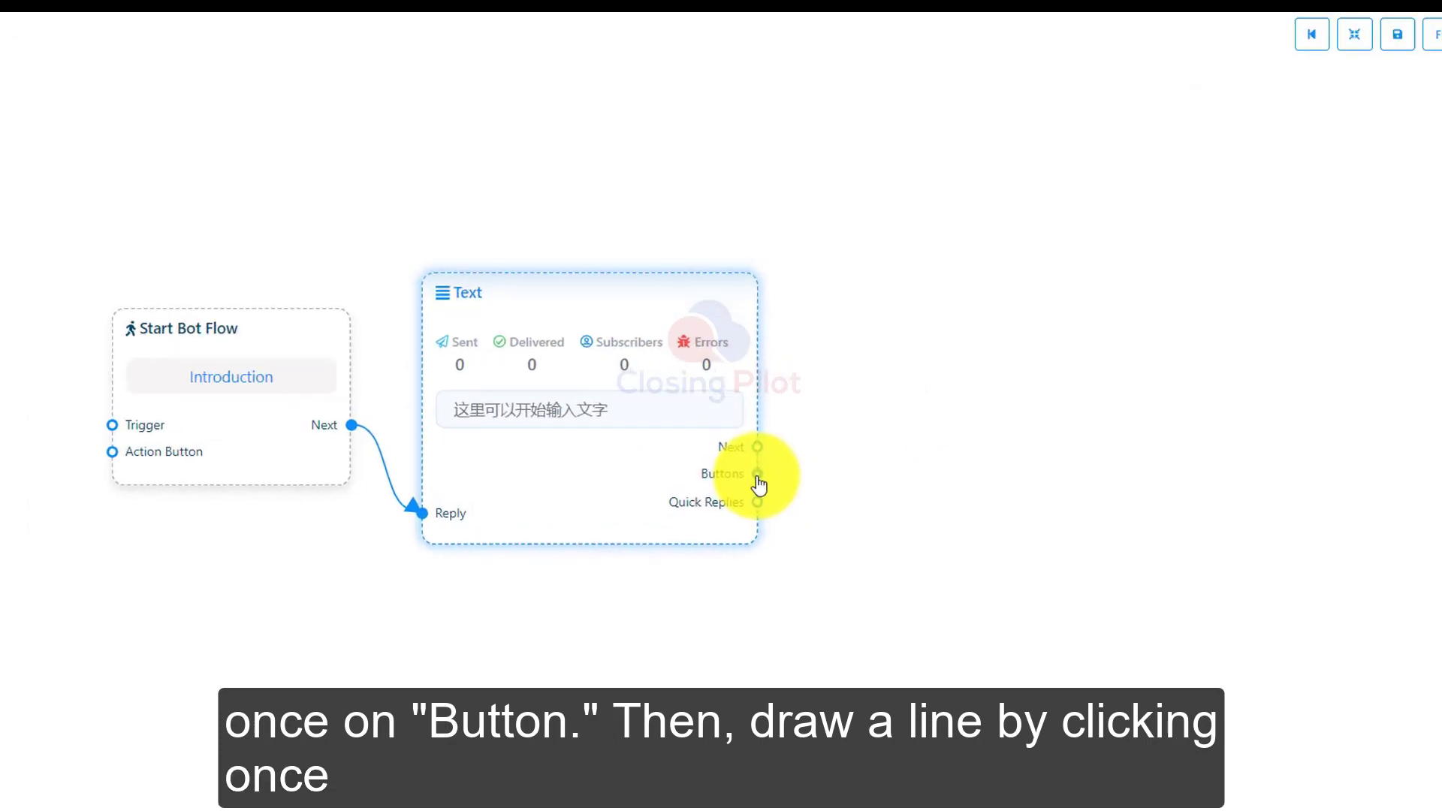
# Connect a Button node to the Text node's Buttons output and place it close beside the Text node.
pyautogui.click(758, 476)
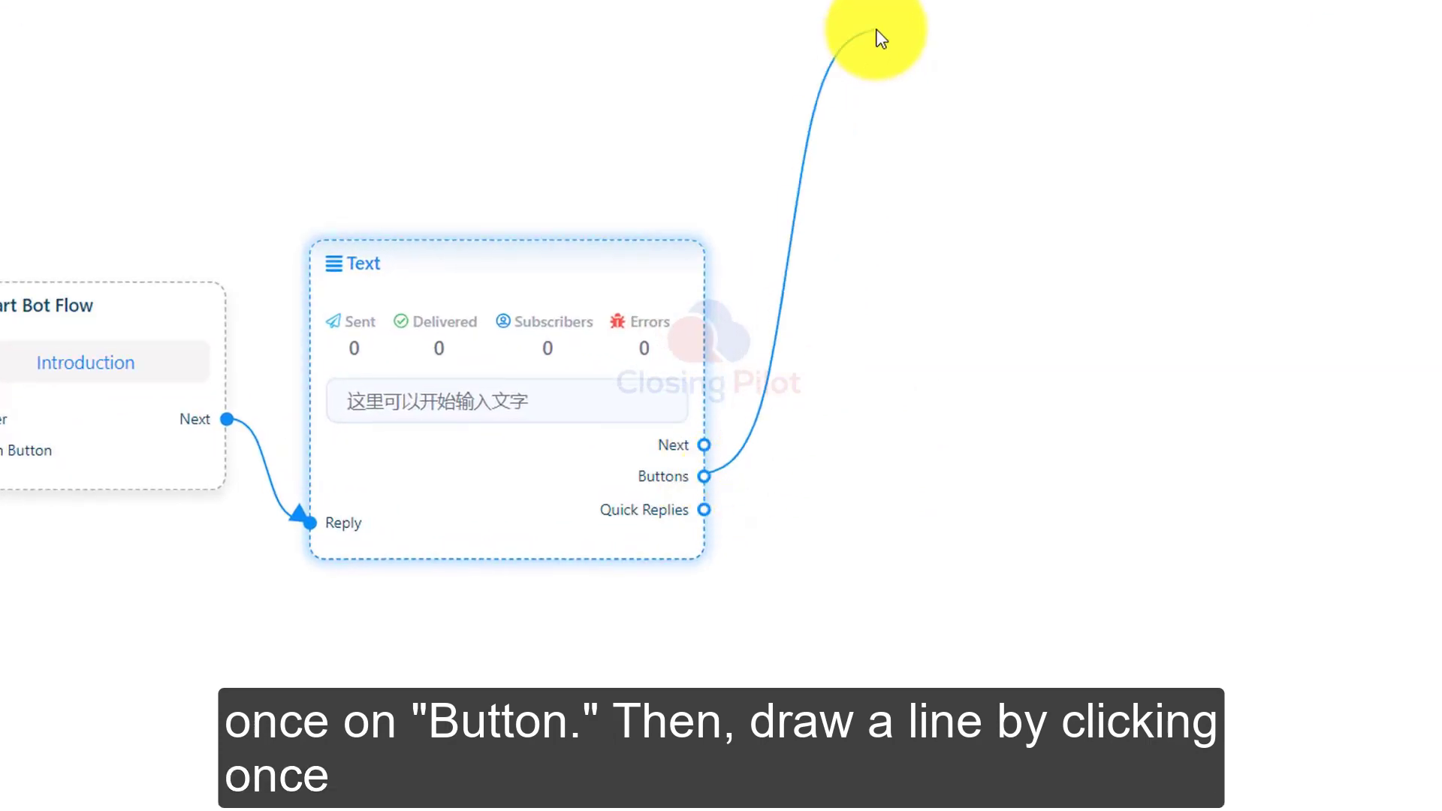
pyautogui.click(882, 38)
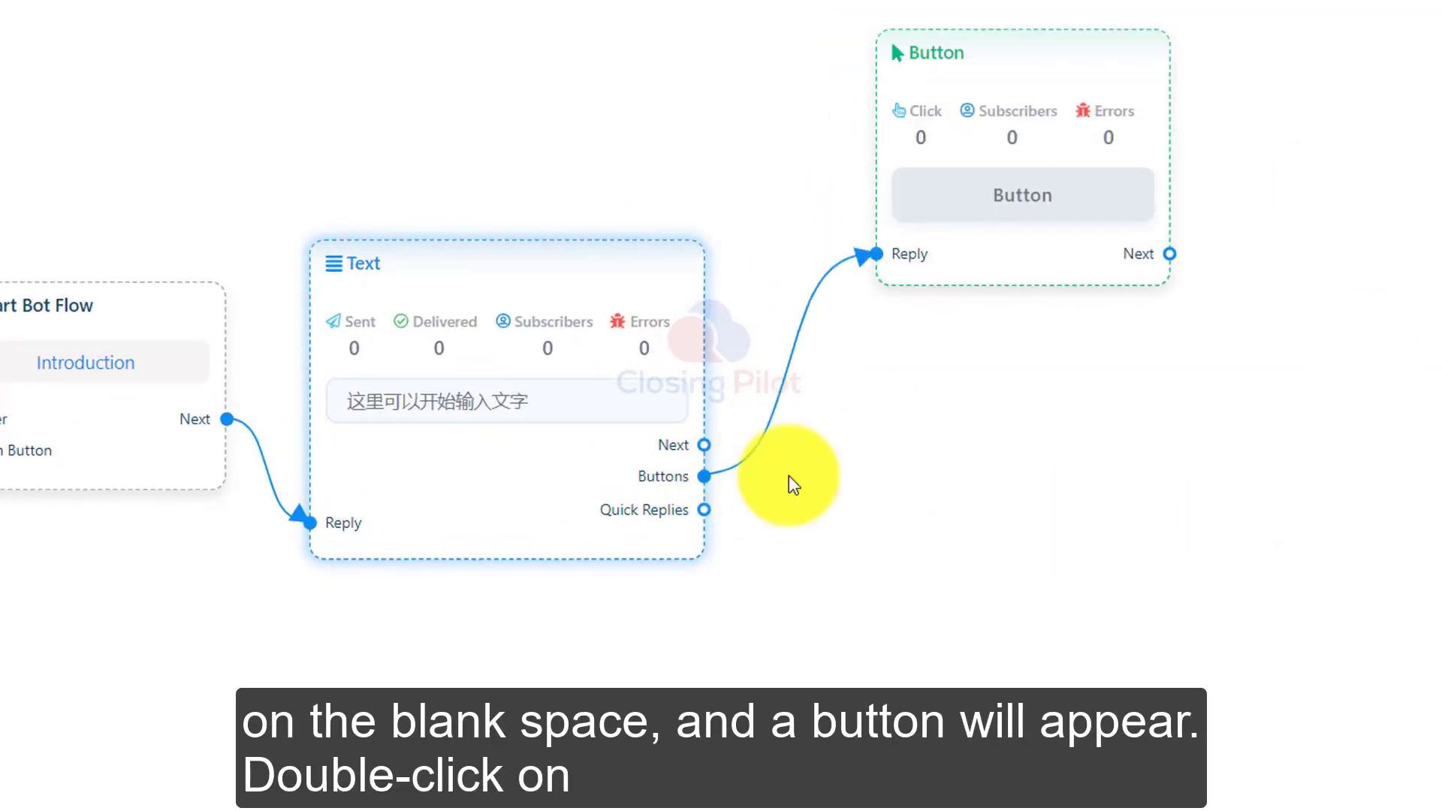
pyautogui.moveTo(970, 247); pyautogui.dragTo(890, 385)
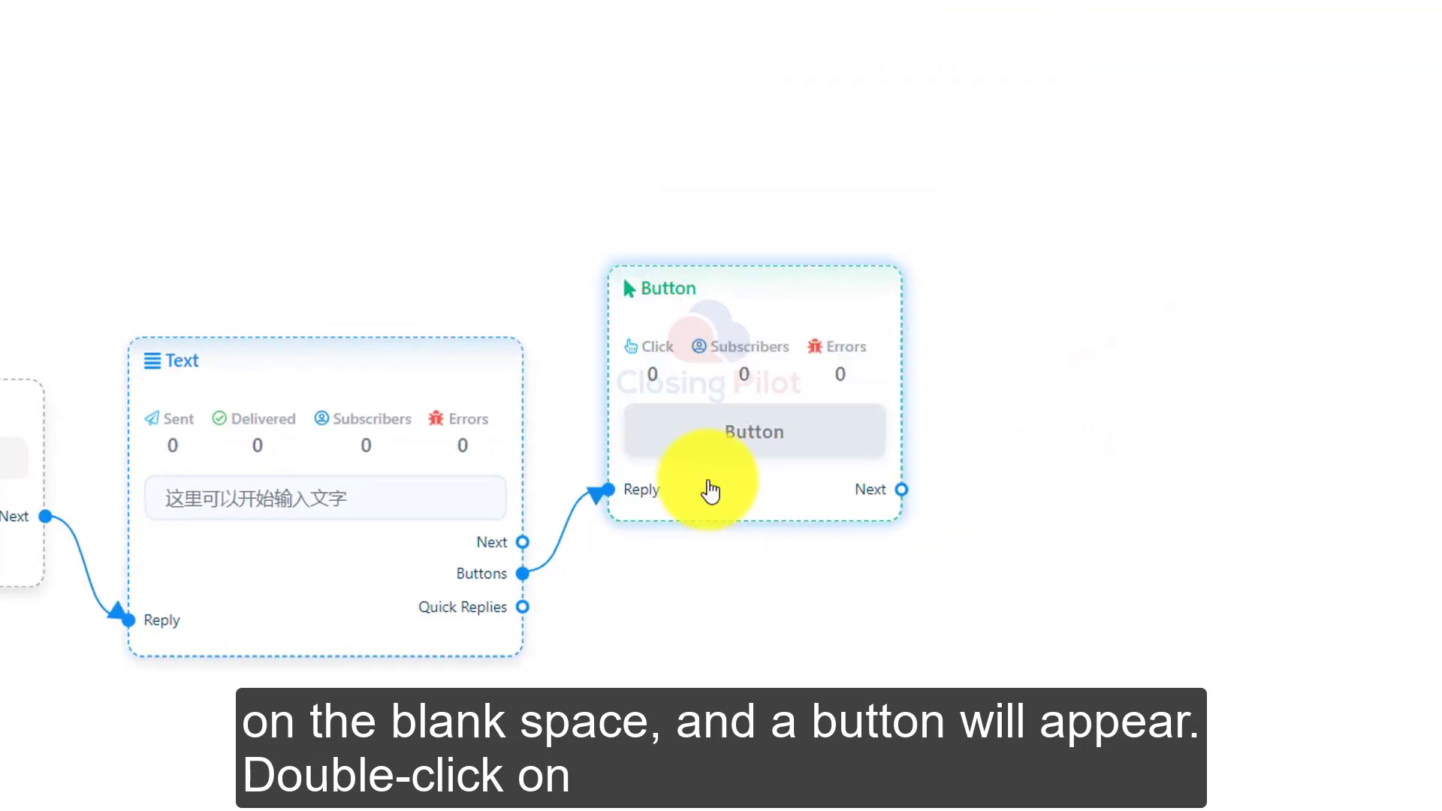
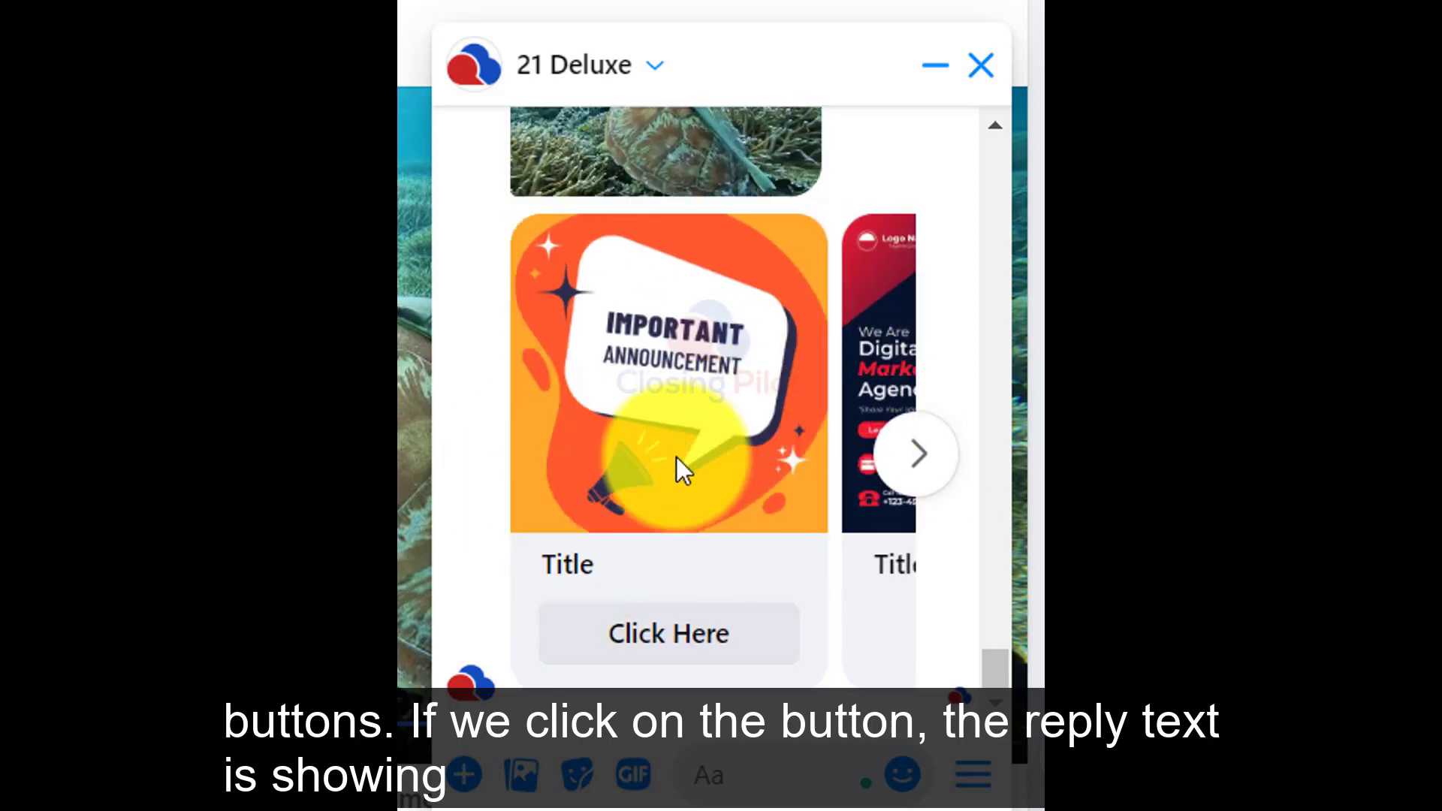
# Test the first carousel card's Click Here button in the 21 Deluxe Messenger chat.
pyautogui.click(698, 634)
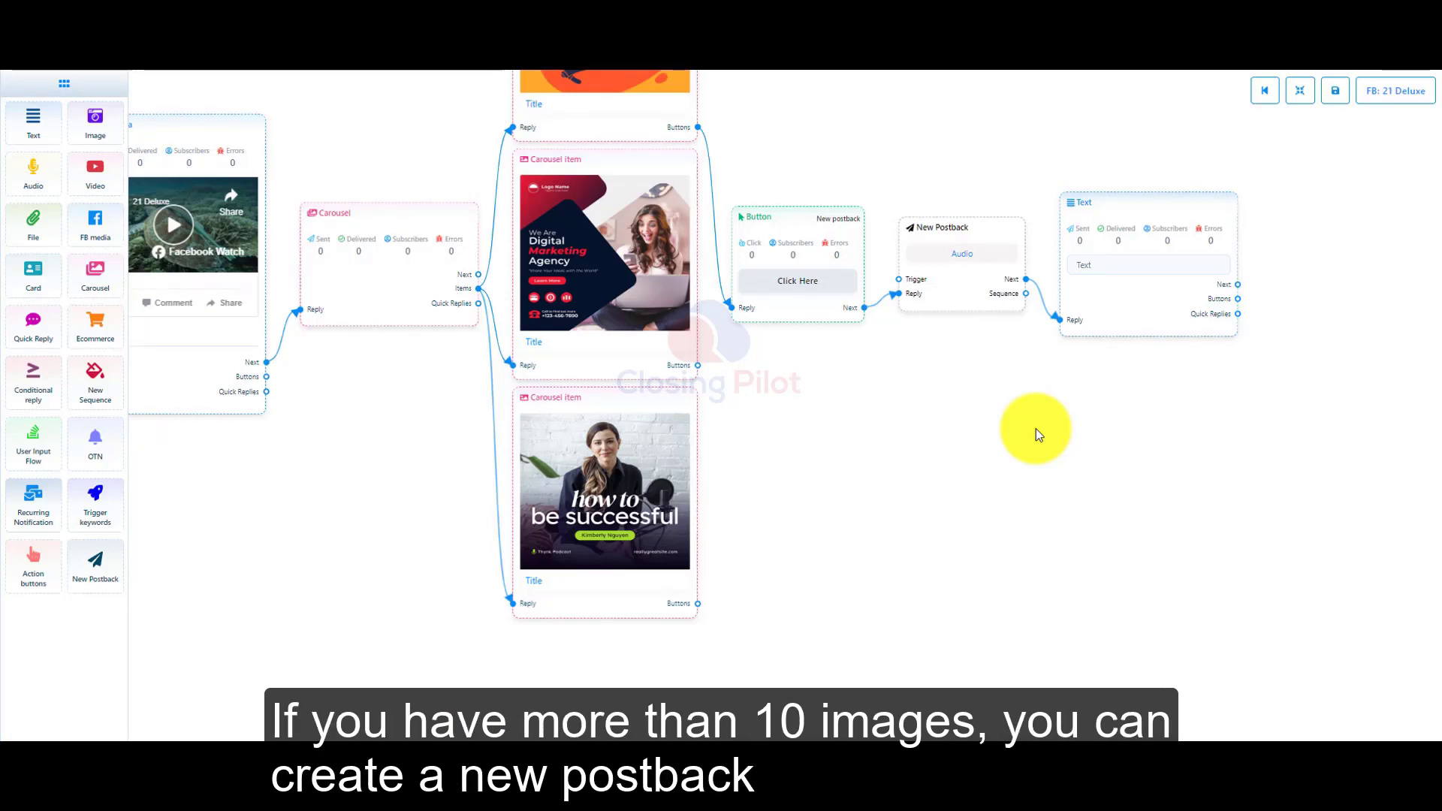
# Connect a fourth Carousel item to the Carousel's Items output below the others, and clone the "how to be successful" item.
pyautogui.moveTo(1361, 367); pyautogui.dragTo(1276, 396)
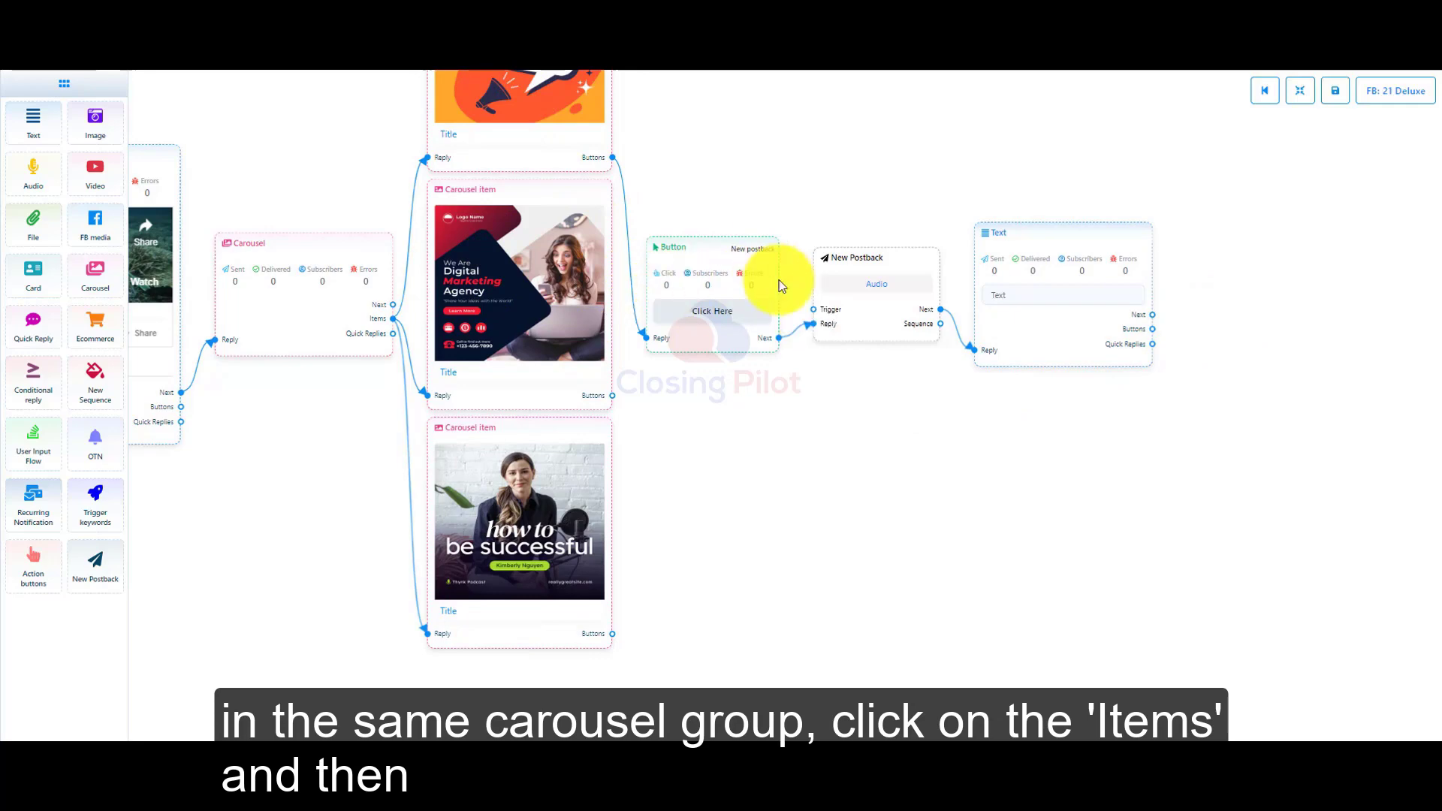
pyautogui.scroll(5, 395, 357)
pyautogui.moveTo(394, 357); pyautogui.dragTo(514, 183)
pyautogui.scroll(-3, 425, 332)
pyautogui.moveTo(478, 202); pyautogui.dragTo(454, 677)
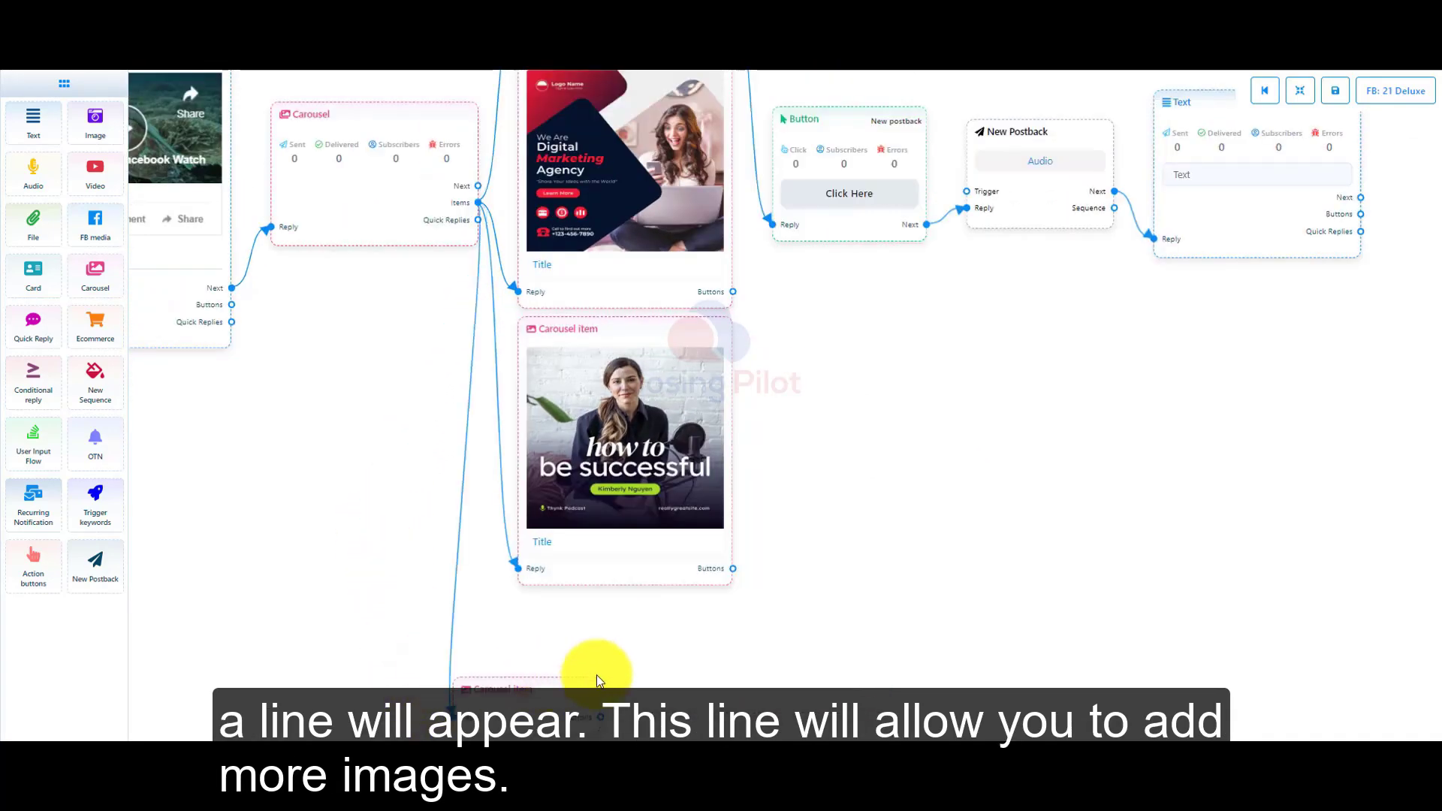
pyautogui.doubleClick(531, 531)
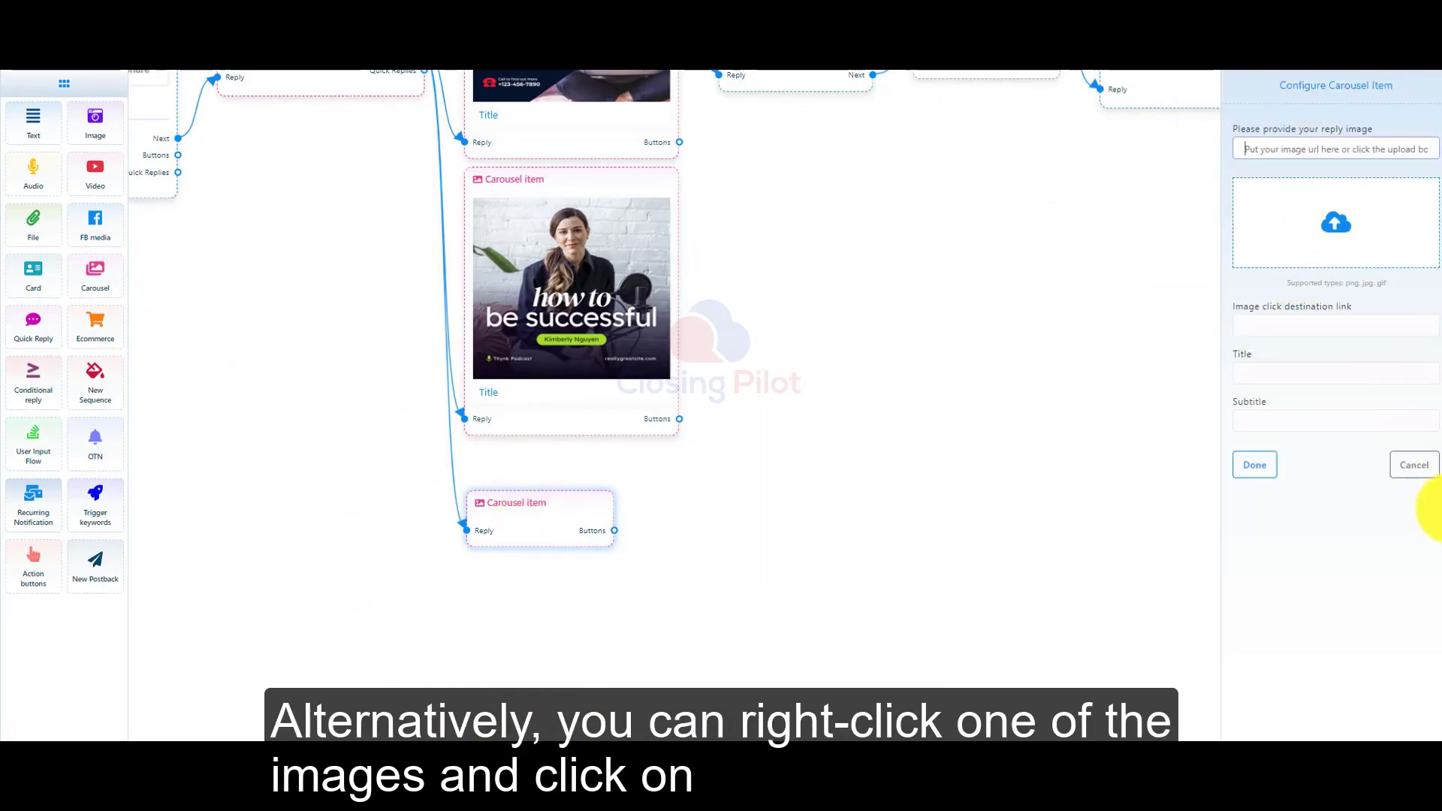
pyautogui.rightClick(518, 277)
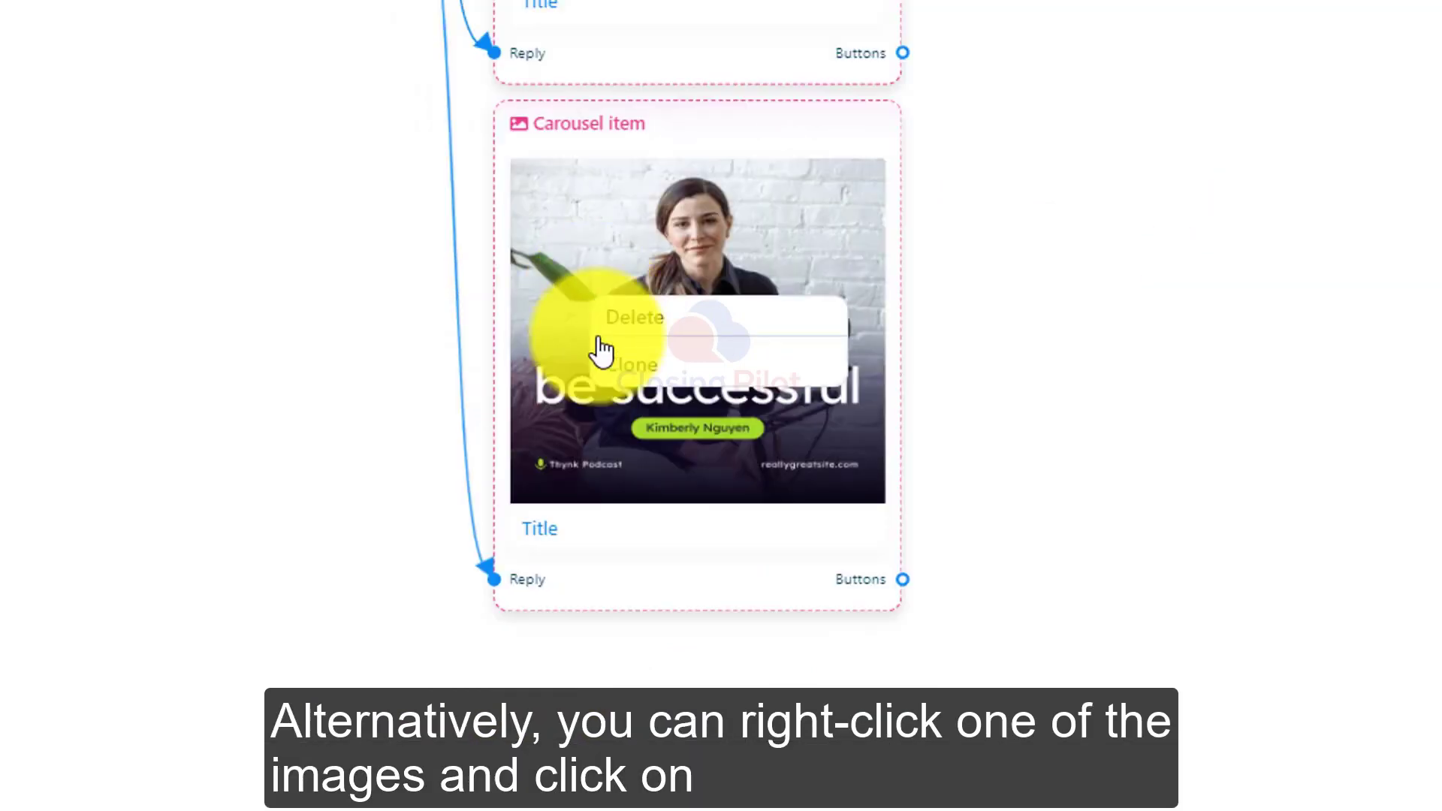
pyautogui.click(628, 368)
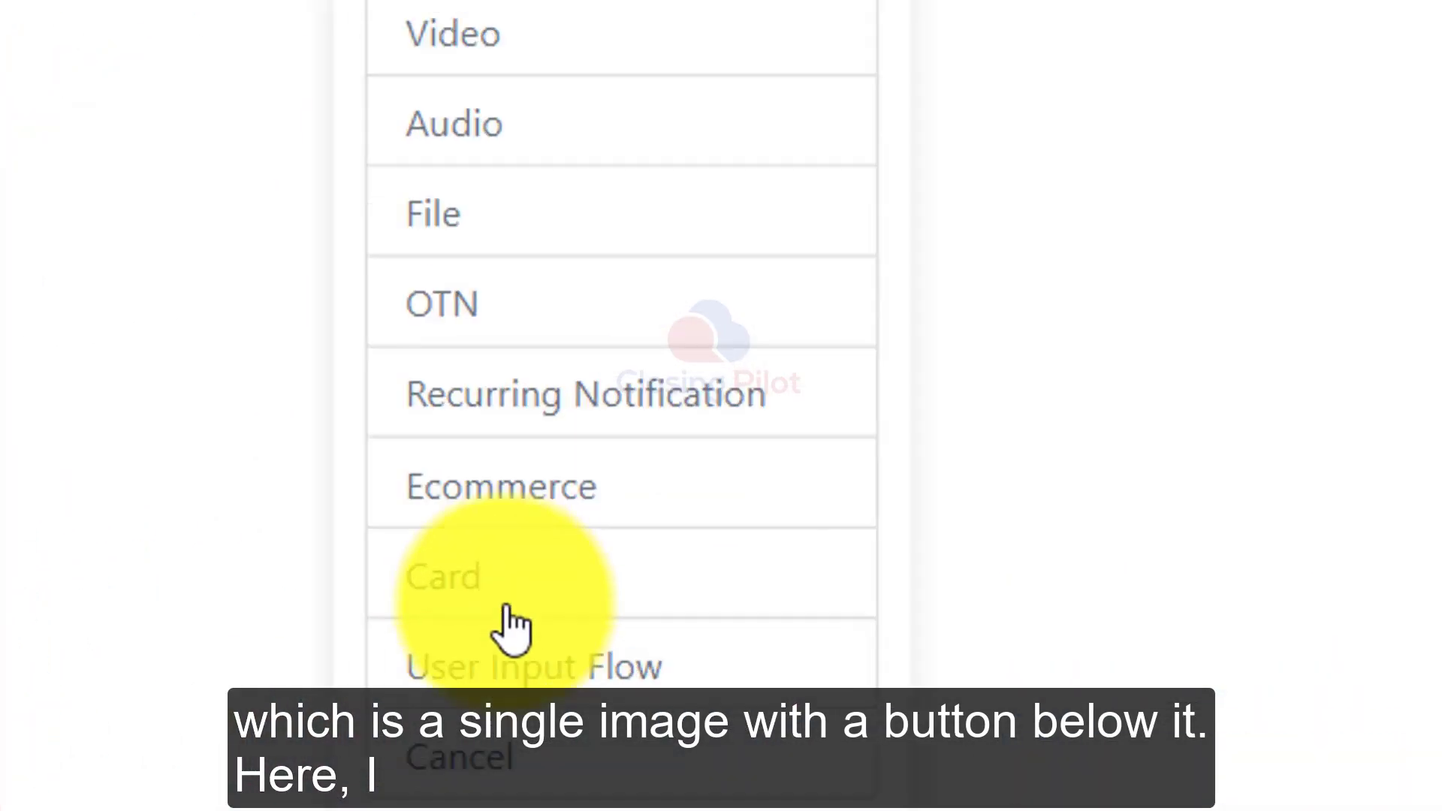
# Add a Card reply to the flow and place its connected Button node close beside it.
pyautogui.click(502, 586)
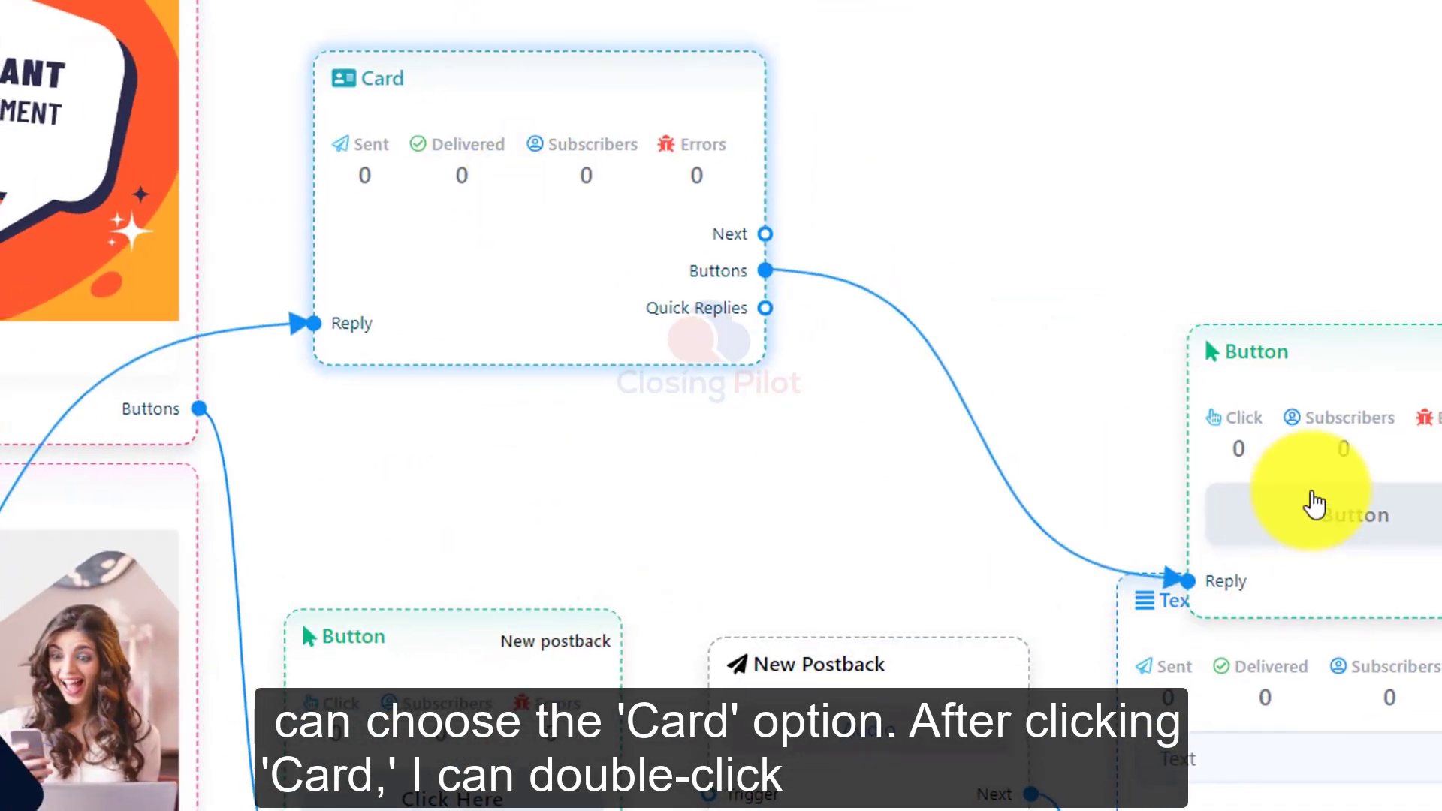
pyautogui.moveTo(1305, 509); pyautogui.dragTo(1036, 173)
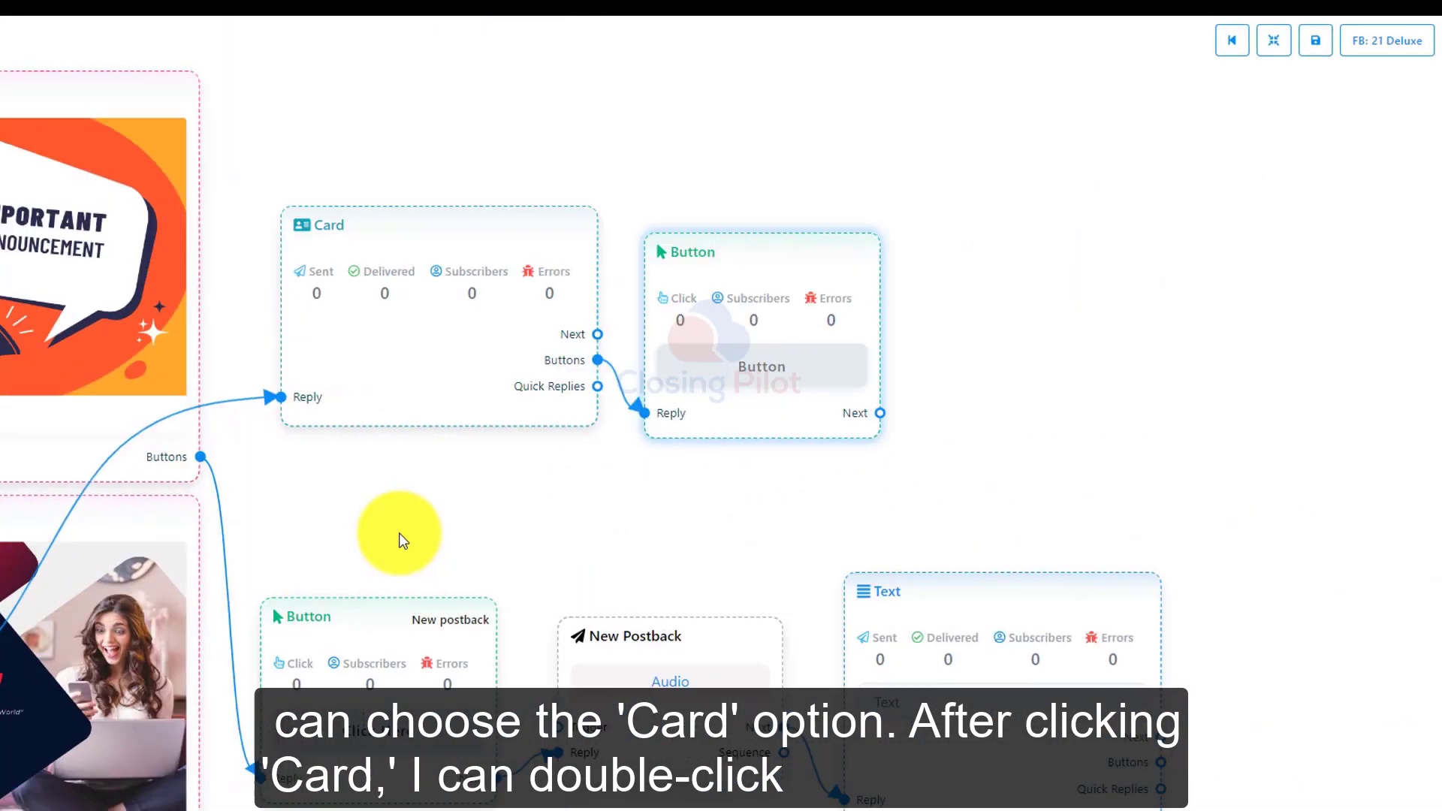
# Upload the Important Announcement picture as the Card's reply image and set its title to Title.
pyautogui.doubleClick(335, 428)
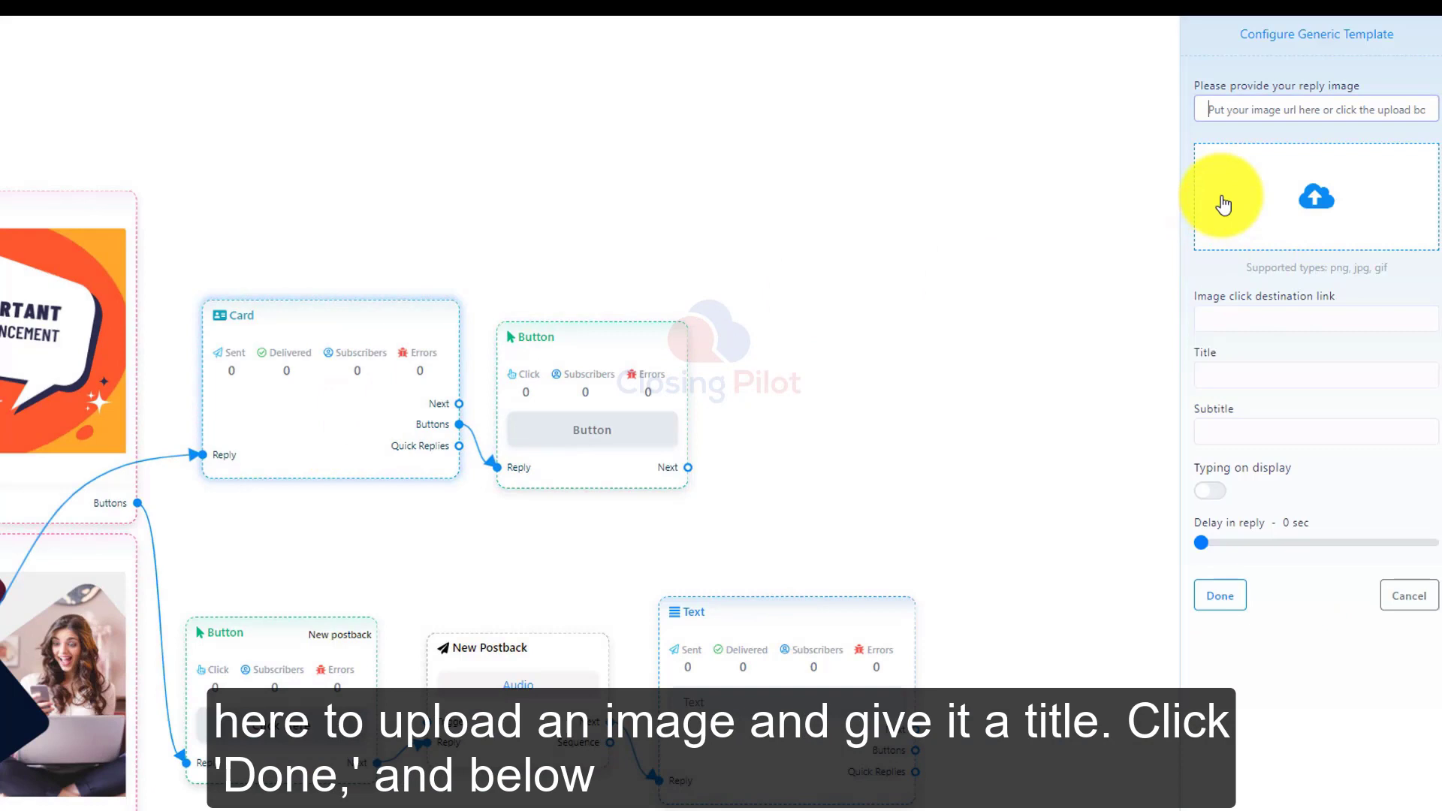
pyautogui.click(1222, 205)
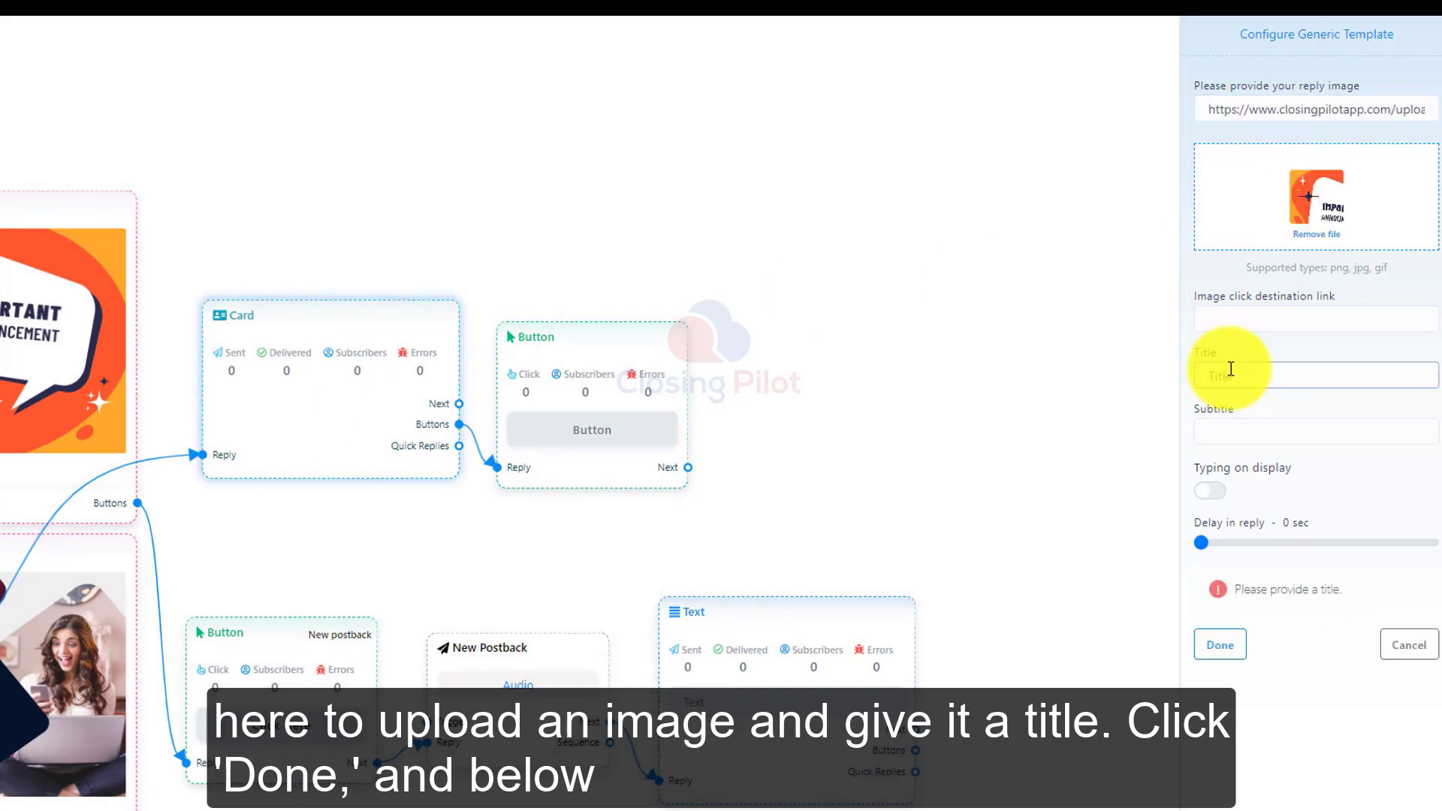
pyautogui.click(1207, 373)
pyautogui.write('Title')
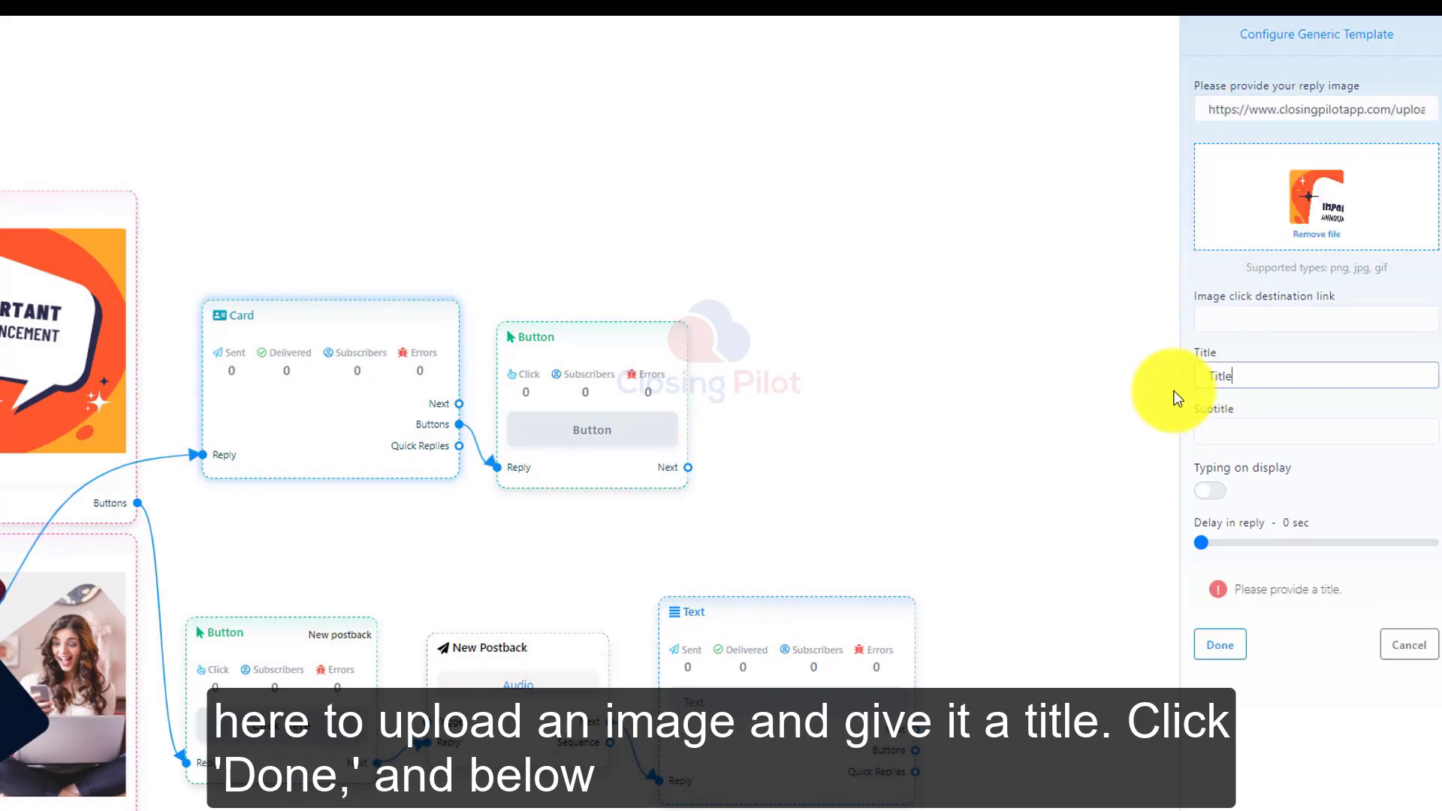
pyautogui.click(1243, 646)
# Move the Card node up, shift its Button node slightly away from it, and open the Button's settings.
pyautogui.moveTo(425, 397); pyautogui.dragTo(423, 173)
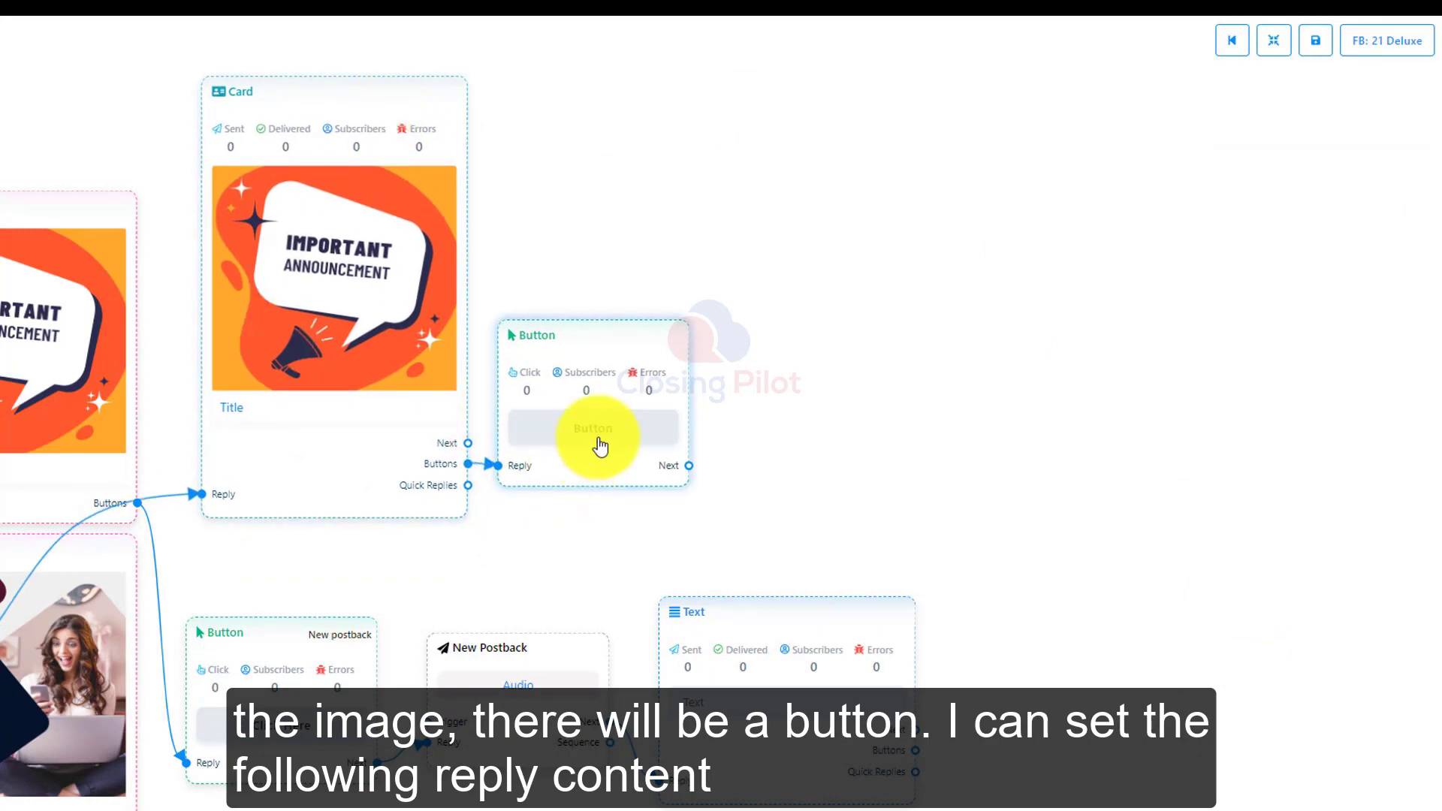
pyautogui.moveTo(592, 458); pyautogui.dragTo(629, 403)
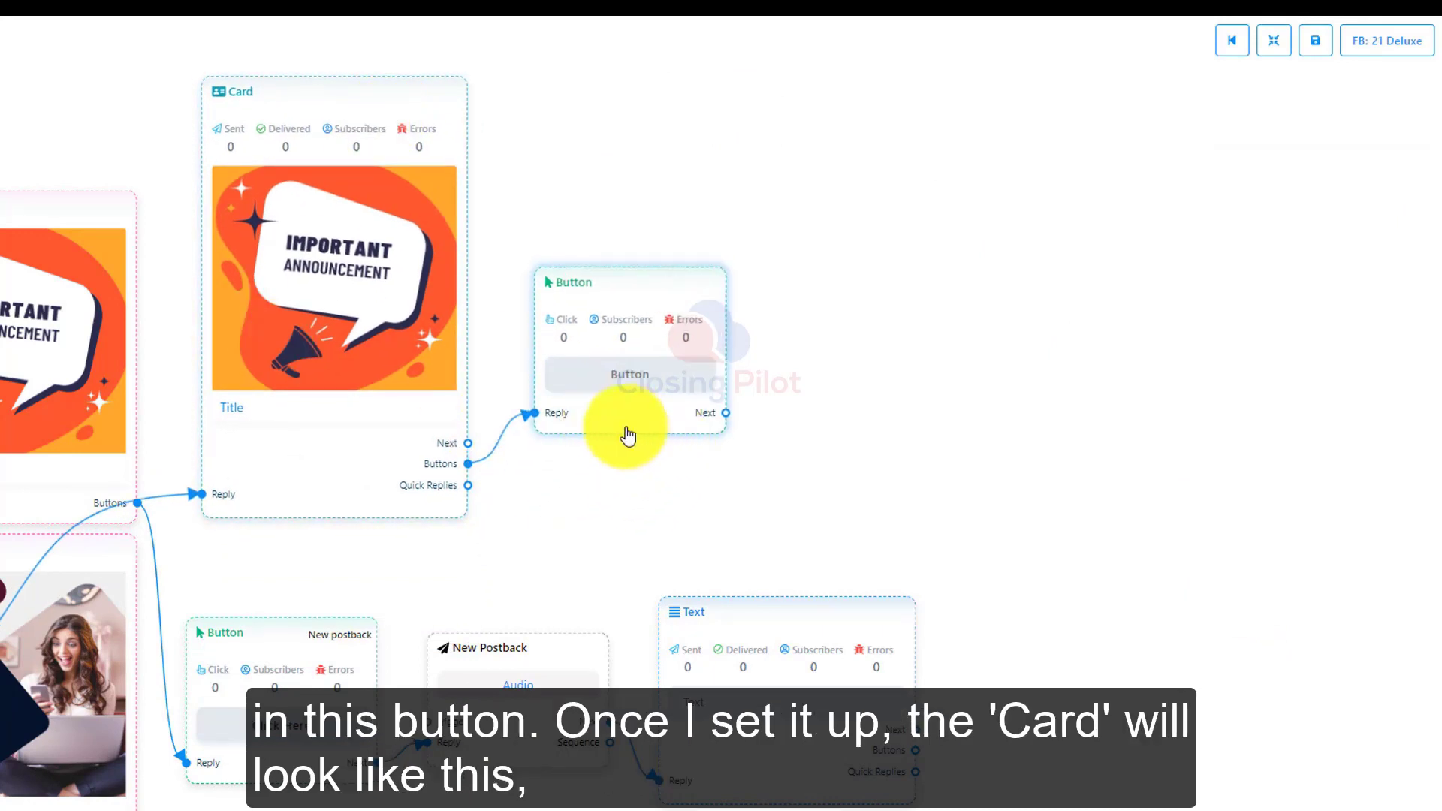
pyautogui.doubleClick(599, 420)
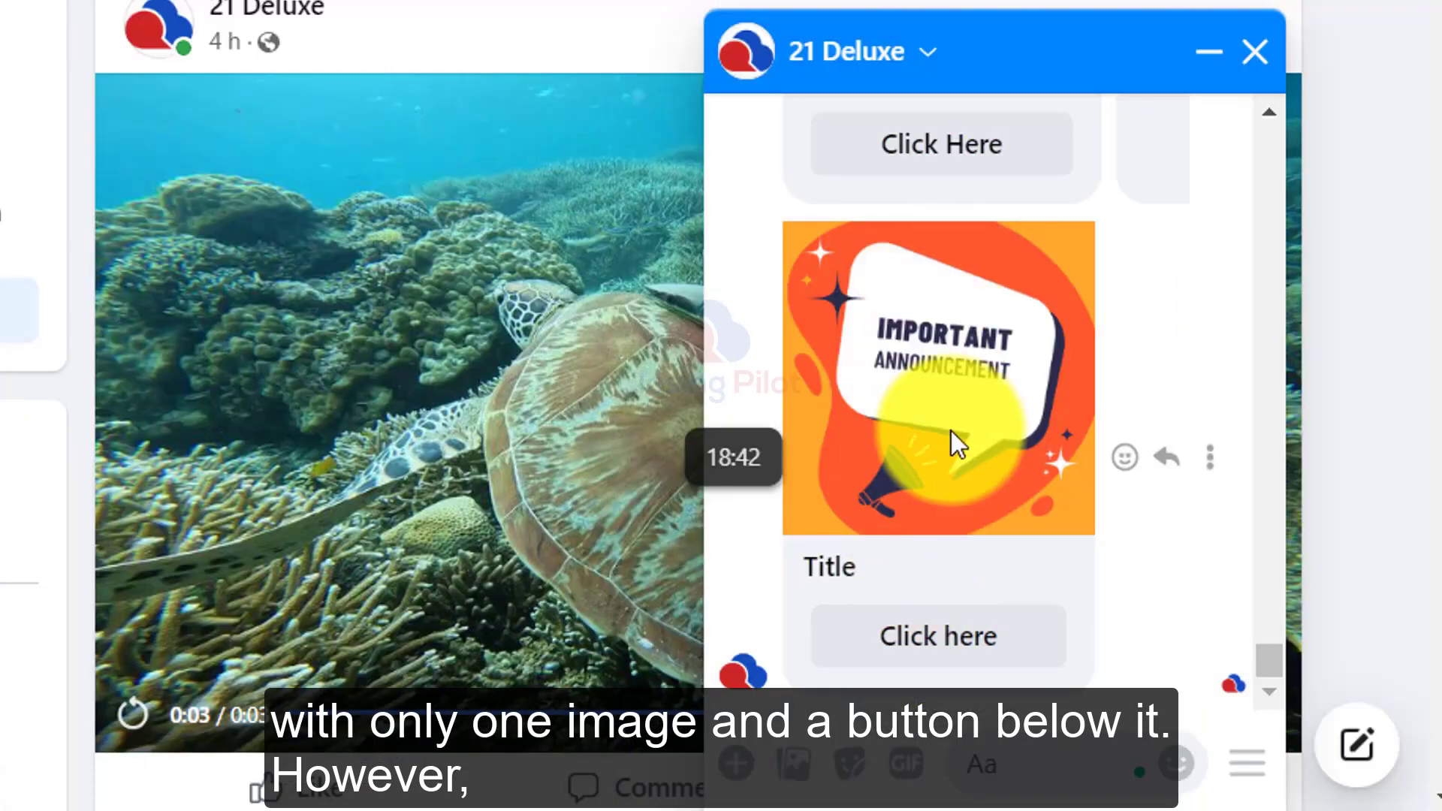
# Look back at the carousel reply in the 21 Deluxe chat and browse to its next card for comparison with the single card.
pyautogui.scroll(5, 960, 496)
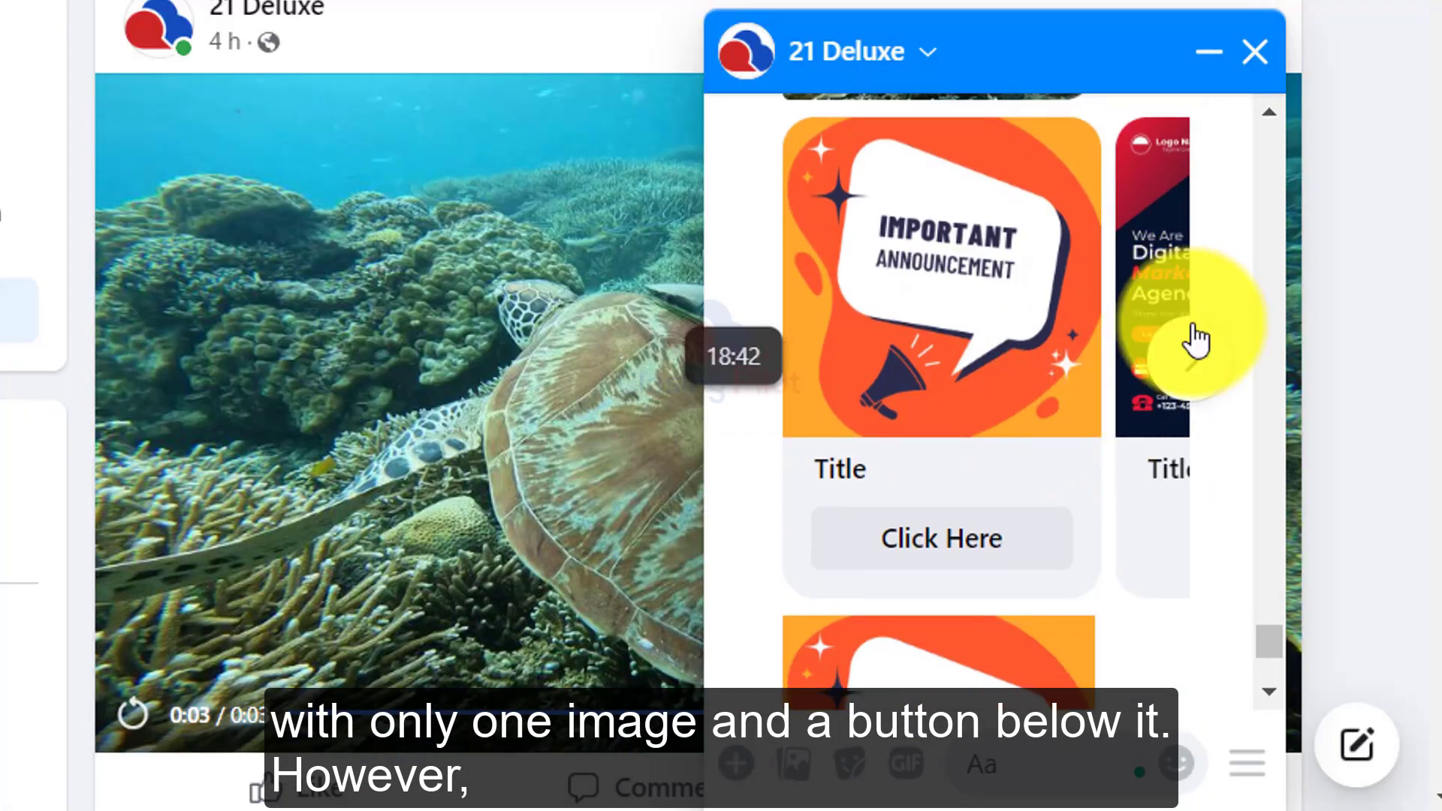
pyautogui.click(1193, 347)
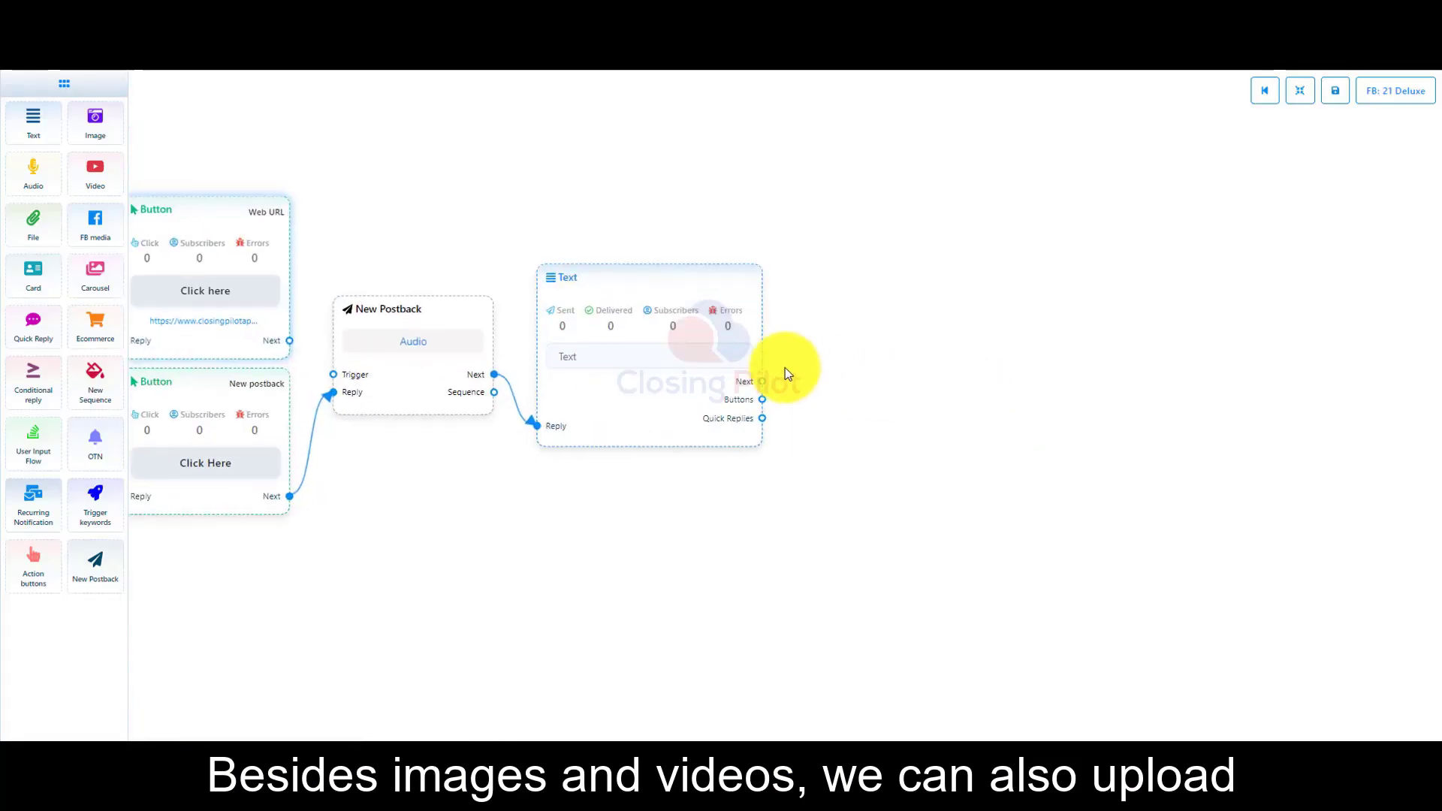
# Connect an Audio reply to the Text node's Next output and save it with an uploaded audio file.
pyautogui.moveTo(762, 381); pyautogui.dragTo(830, 239)
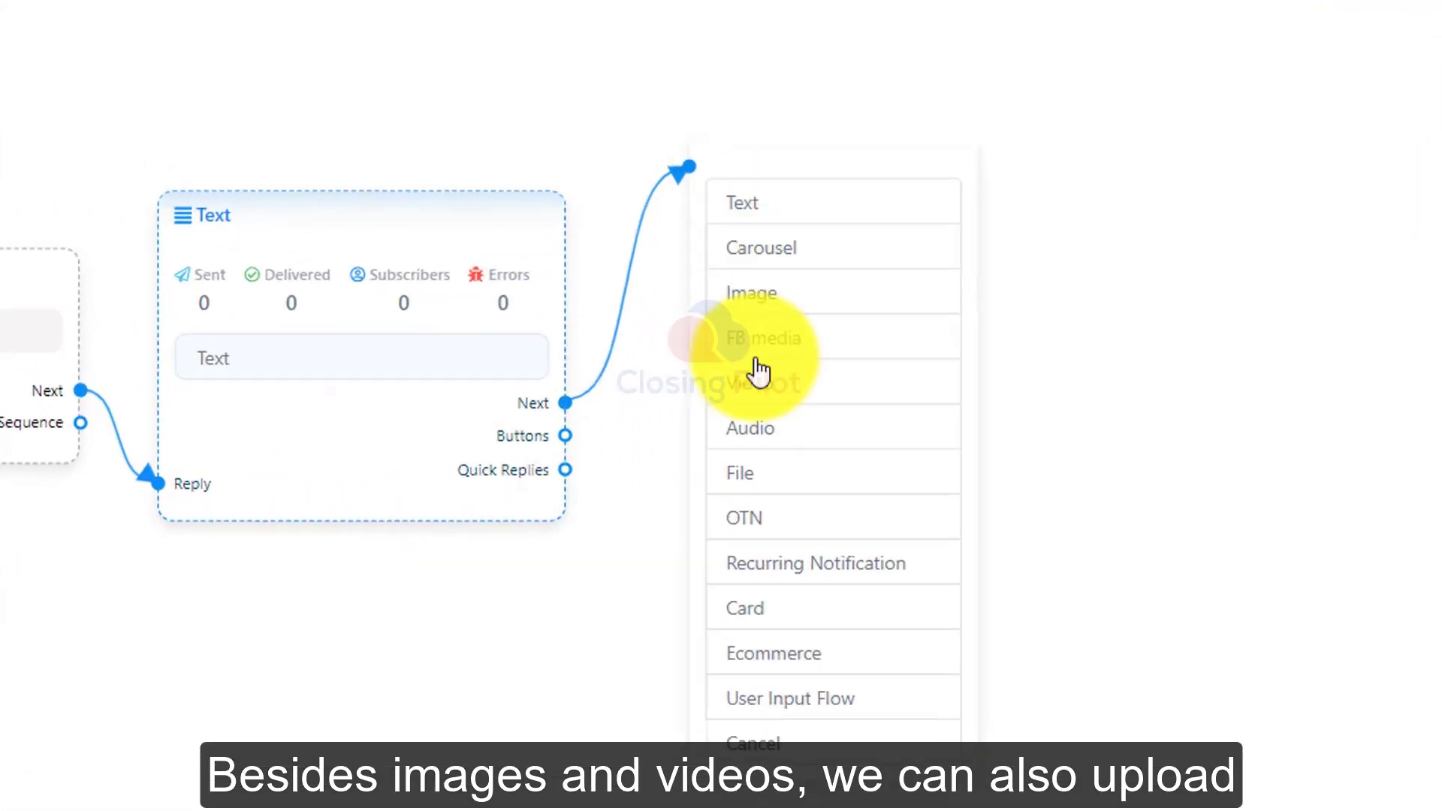
pyautogui.click(765, 440)
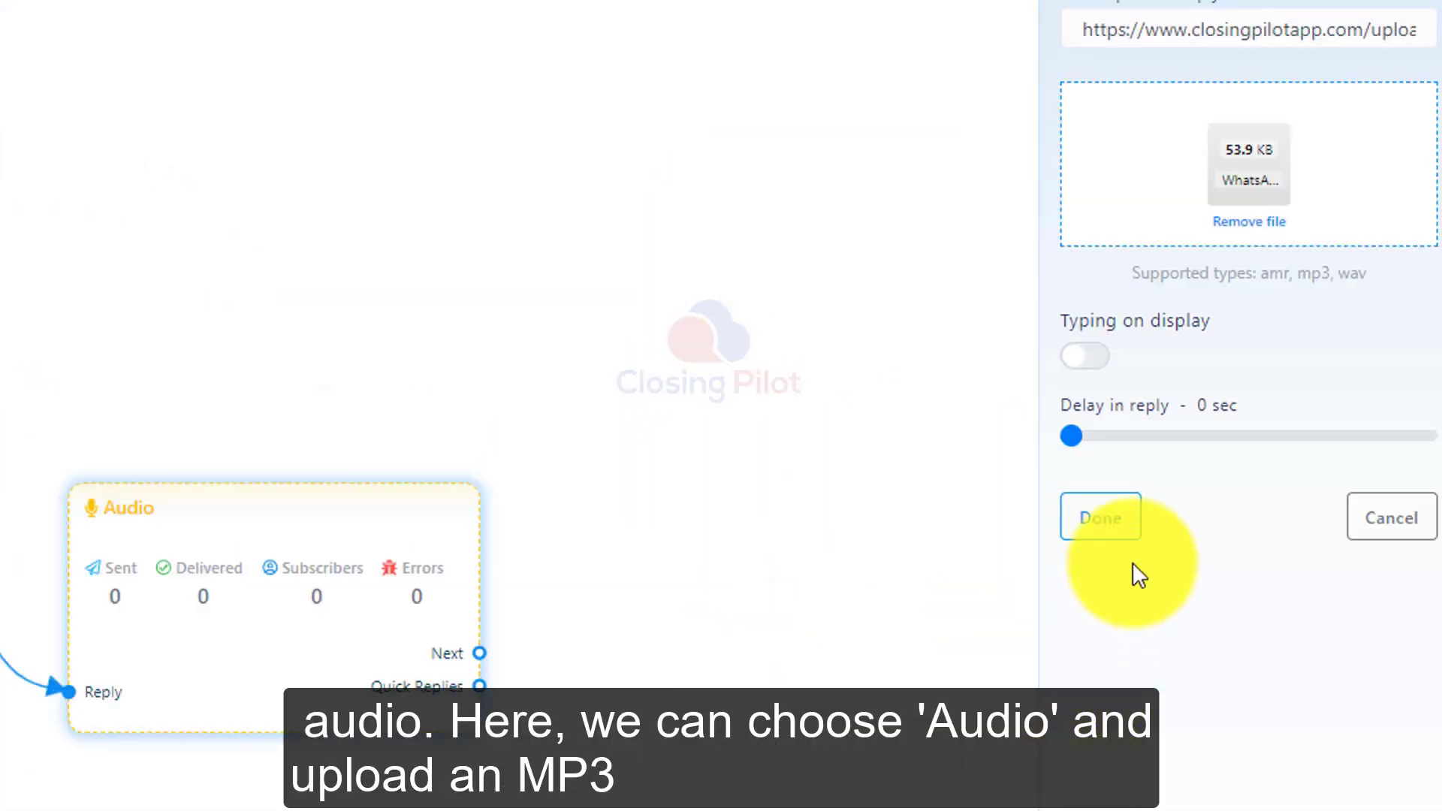
pyautogui.click(1101, 517)
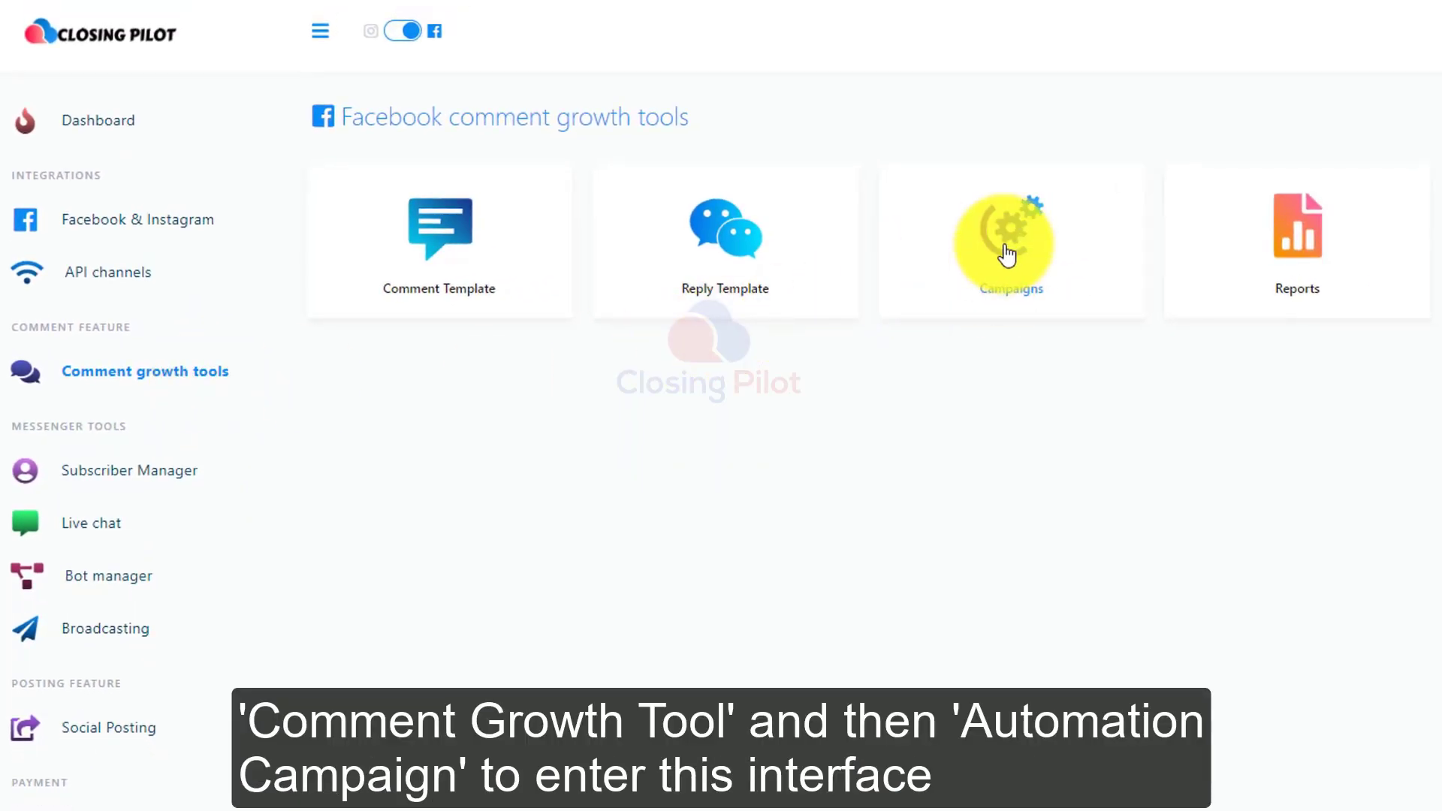
# Open the Facebook comment growth campaigns and start enabling the full page comment reply for the Ourtravelsecret page.
pyautogui.click(1007, 255)
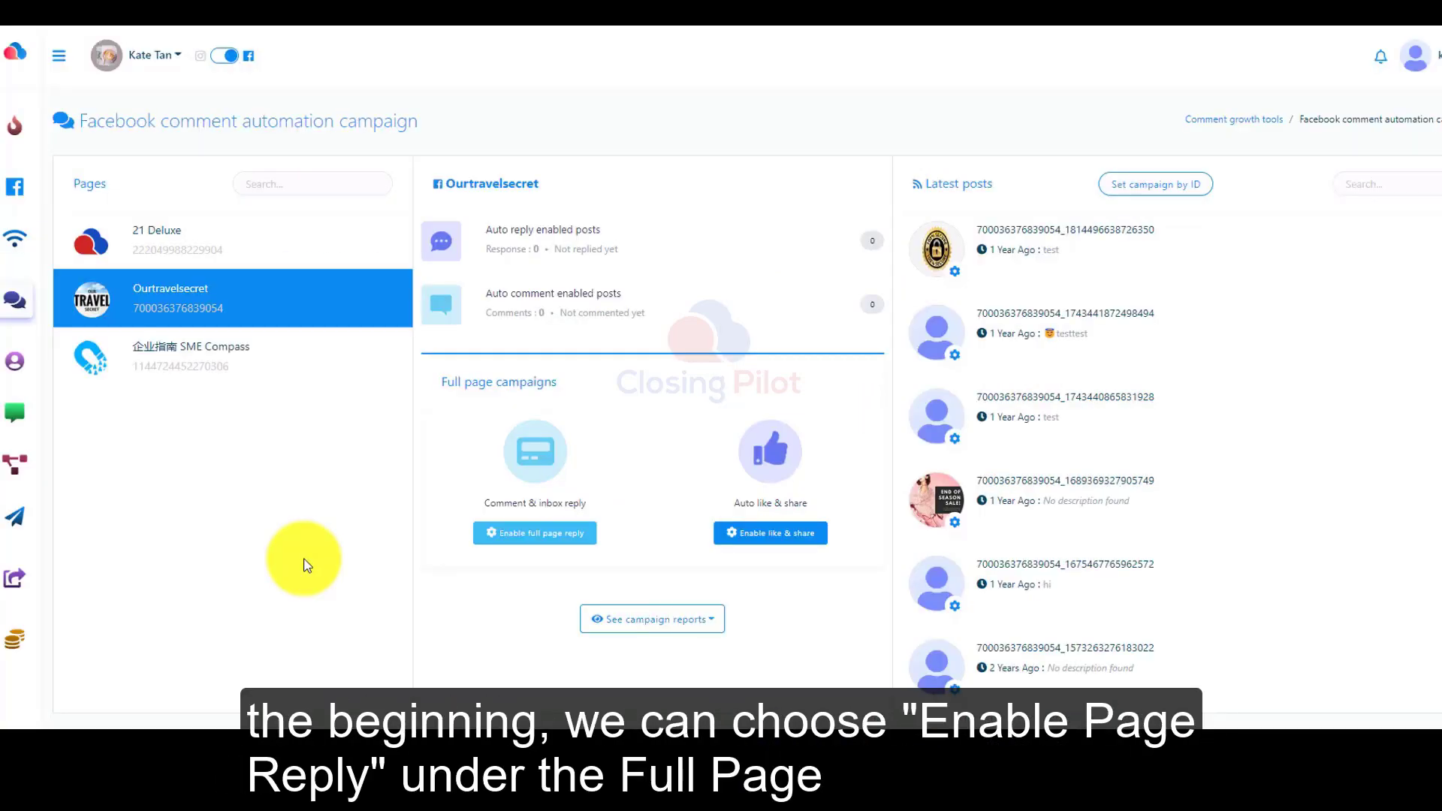
pyautogui.scroll(-1, 581, 570)
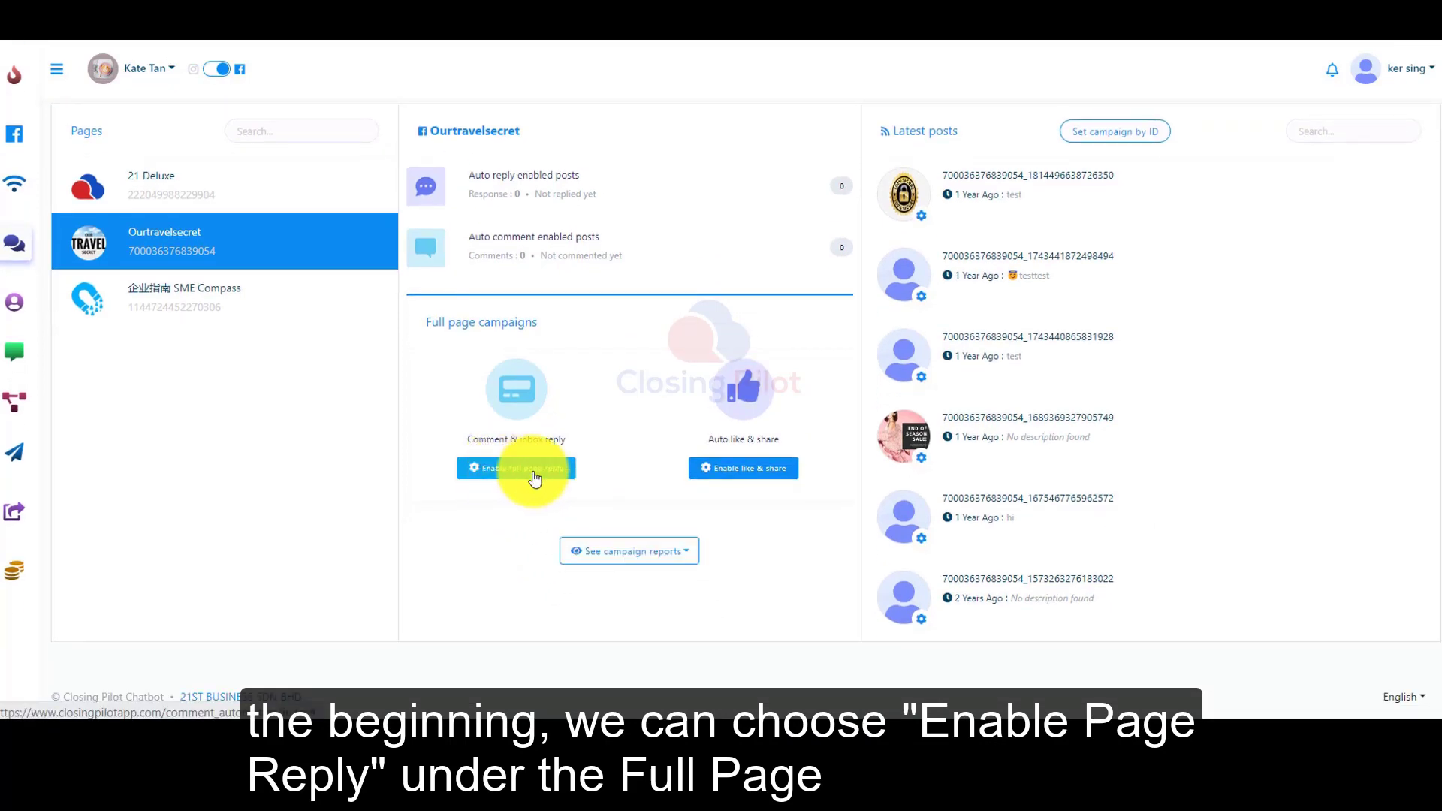
pyautogui.click(530, 474)
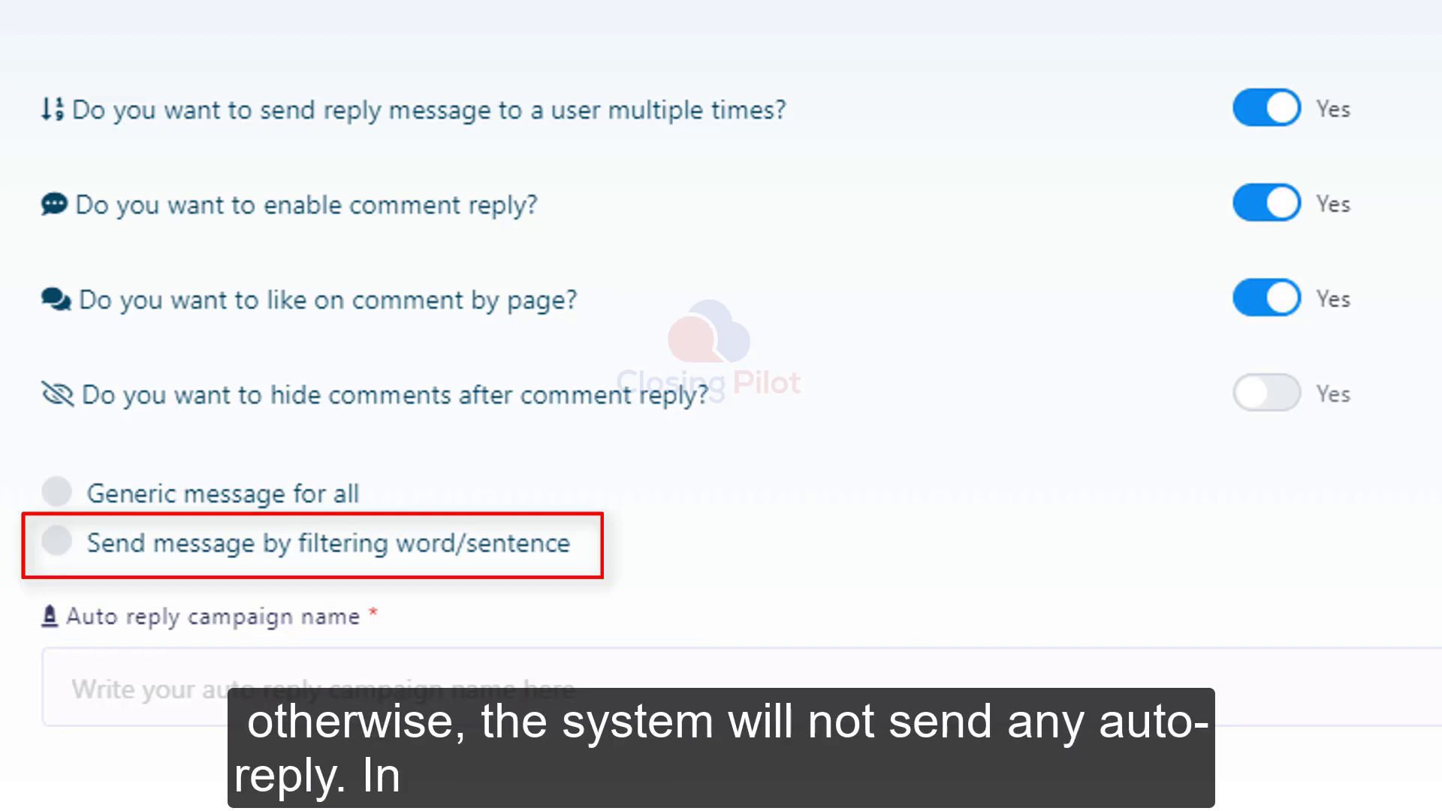
# Set the demo reply campaign to send messages by filtering word/sentence, with the filter words pm,其他关键字.
pyautogui.click(56, 545)
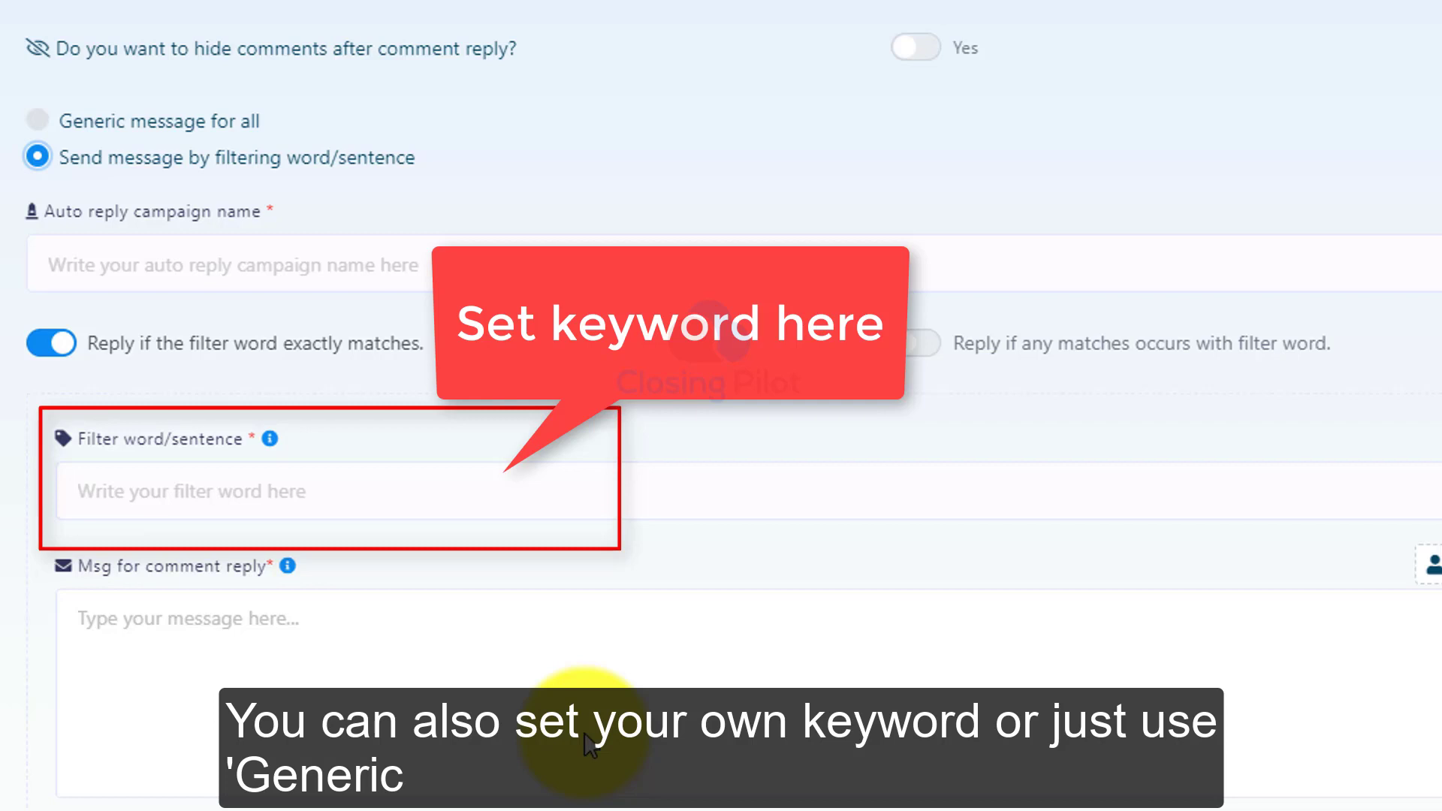
pyautogui.click(38, 120)
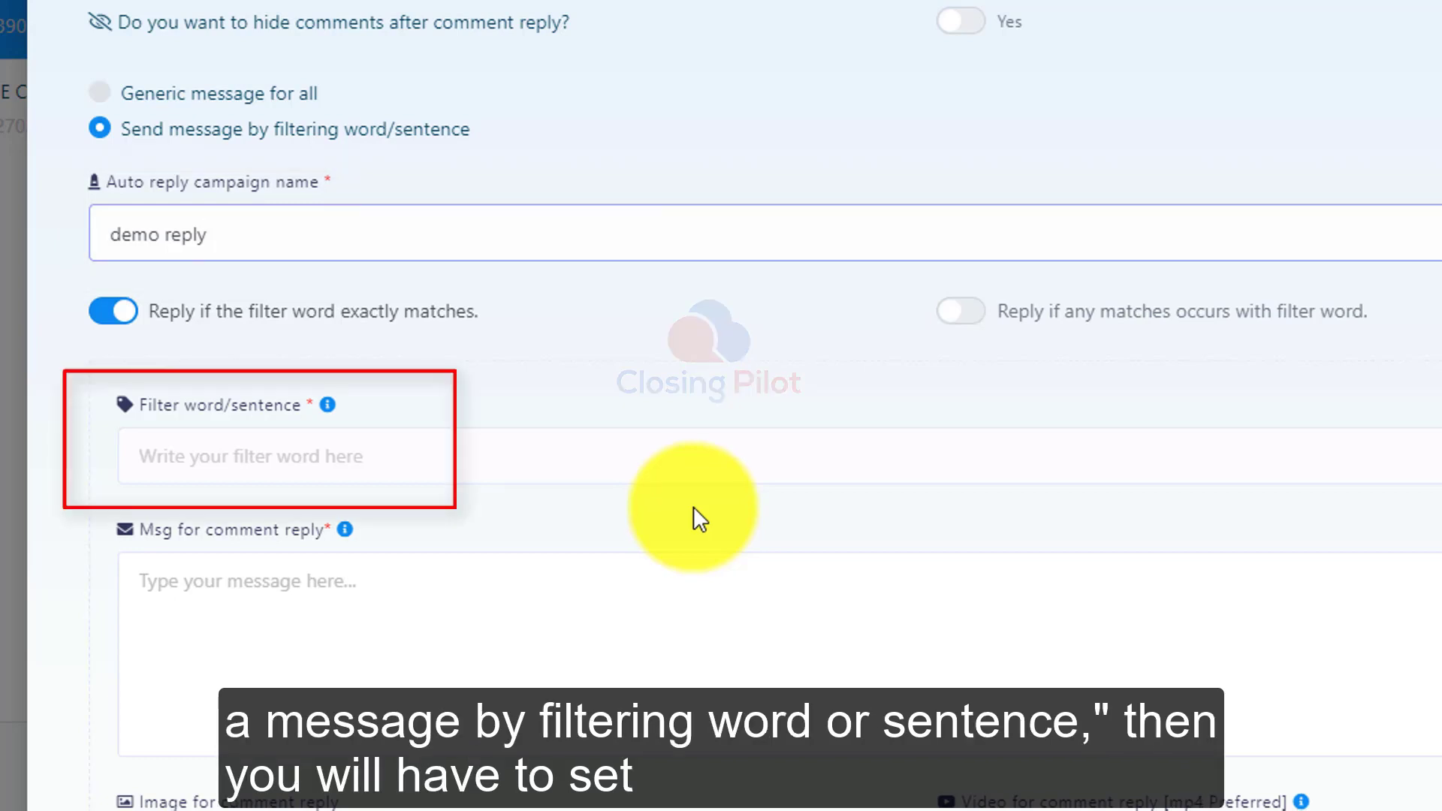
pyautogui.click(225, 456)
pyautogui.write('pm')
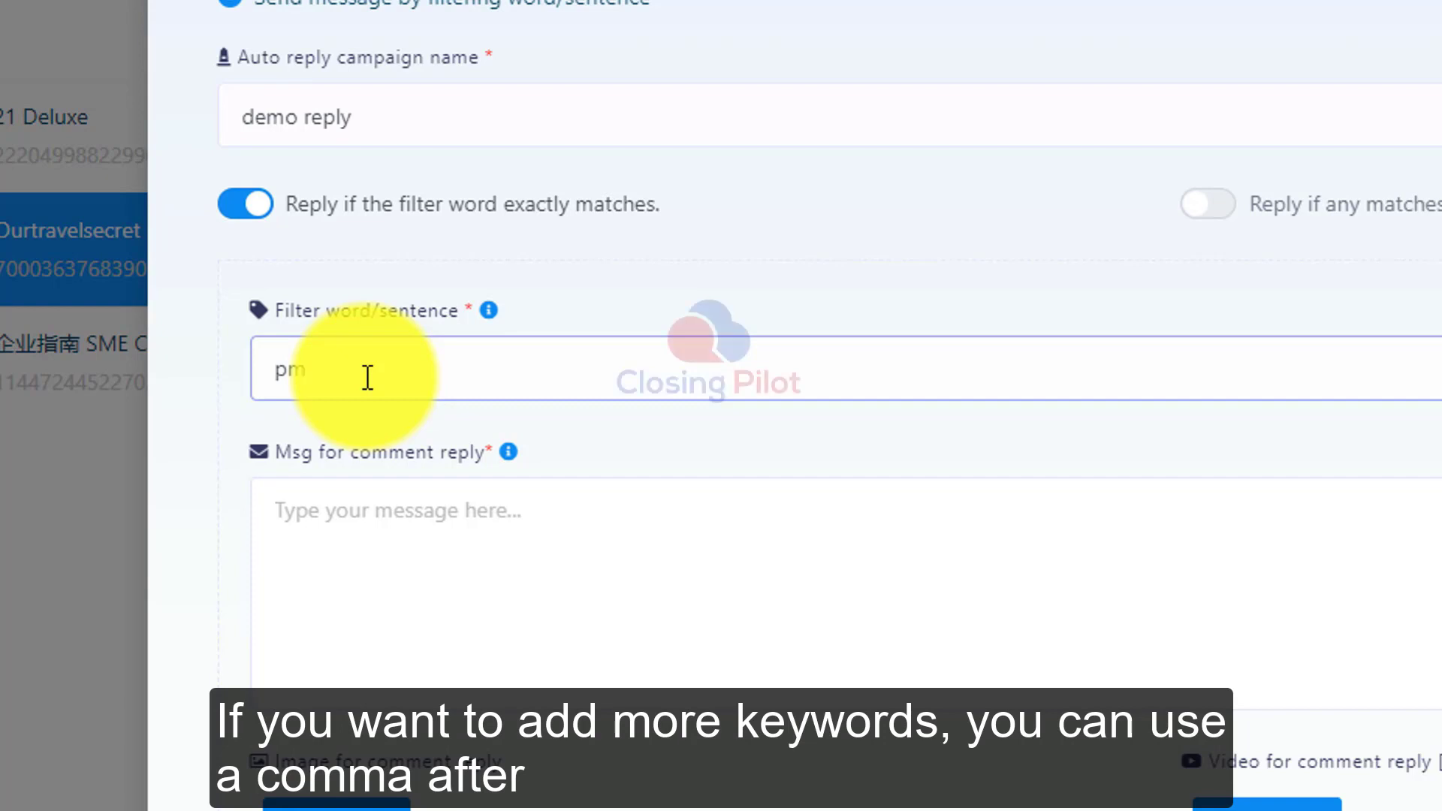
pyautogui.write(',其他关键字')
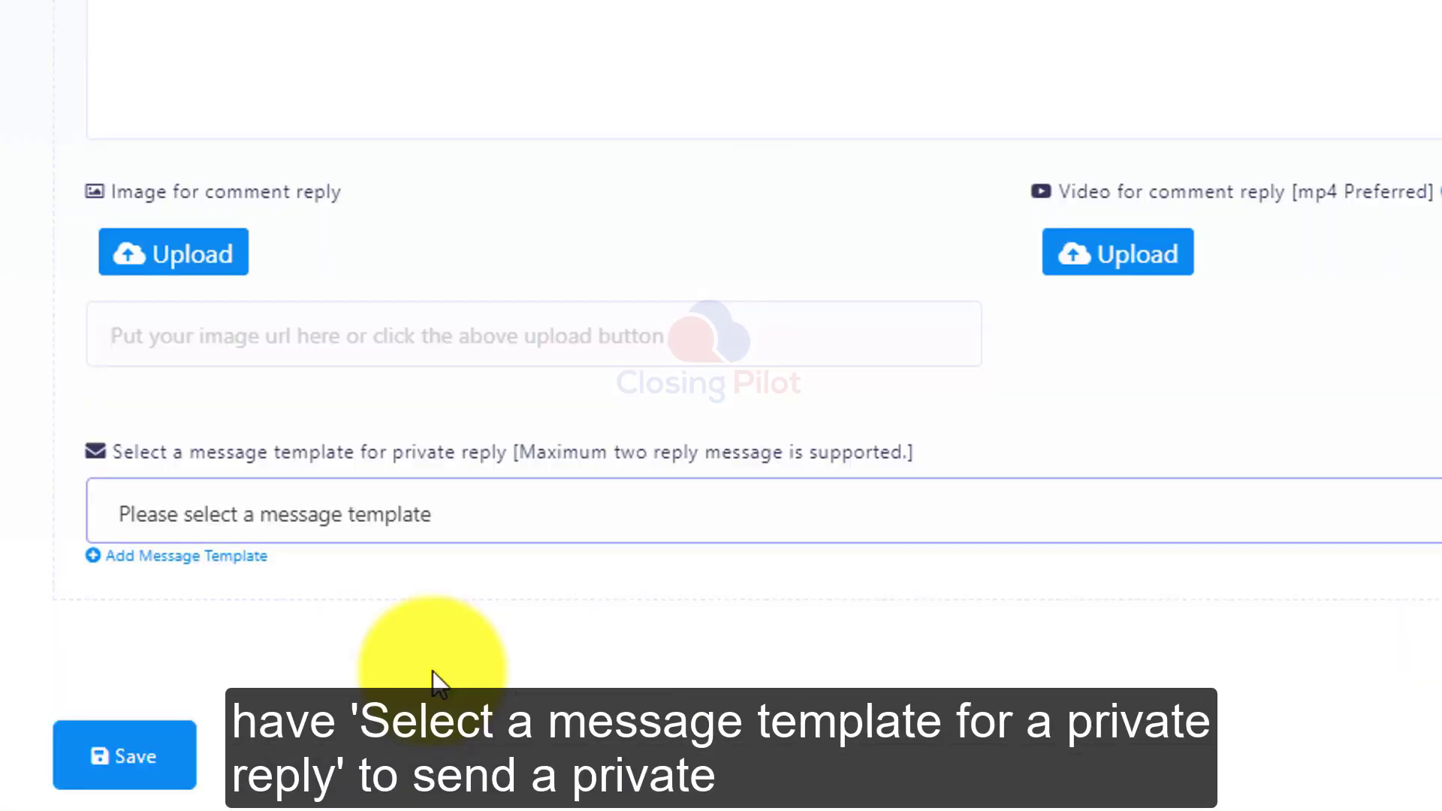
# Build a private reply flow for Ourtravelsecret with the Text message "Thank you. This is demo private reply for full page campaign".
pyautogui.click(382, 514)
pyautogui.click(300, 277)
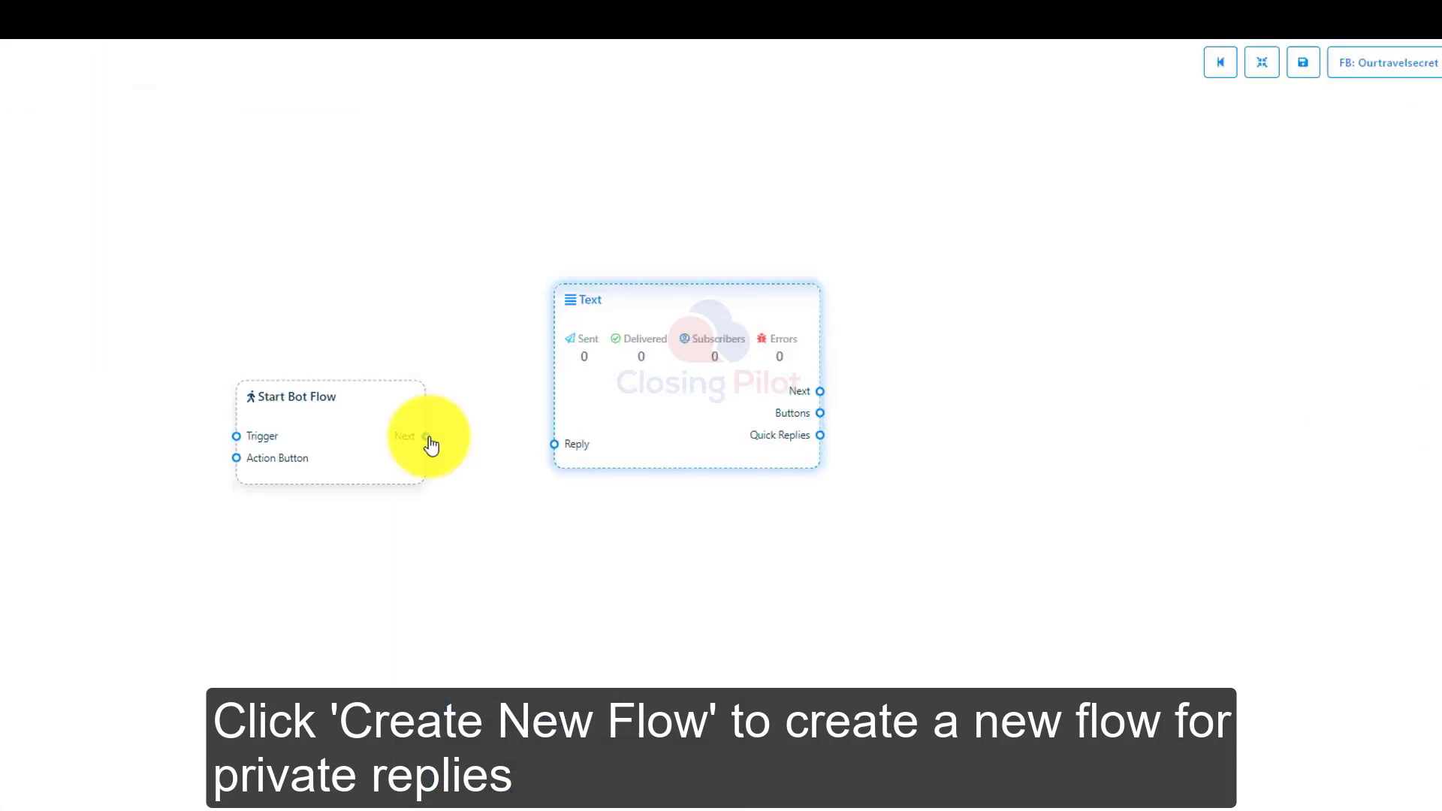
pyautogui.moveTo(426, 436); pyautogui.dragTo(557, 451)
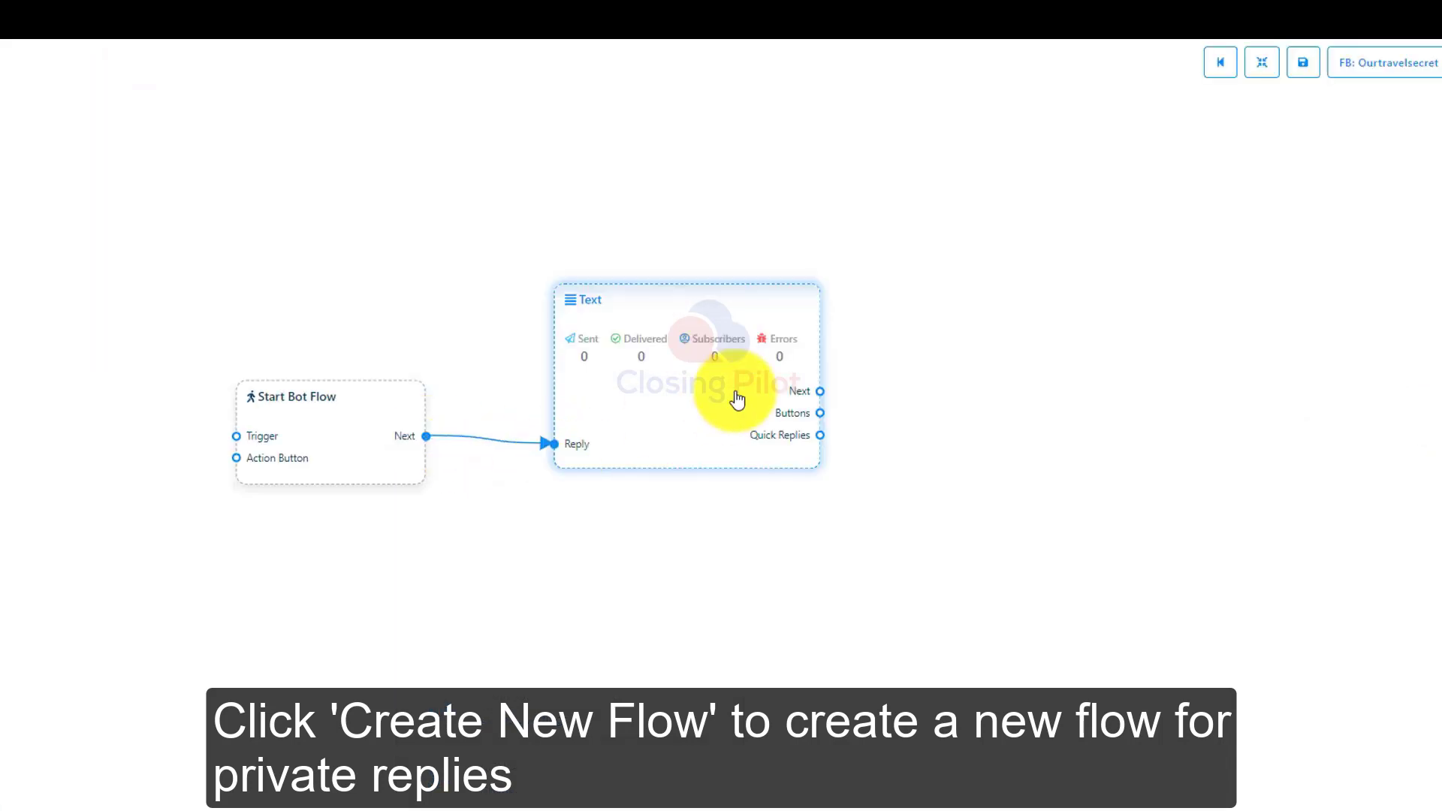
pyautogui.click(734, 398)
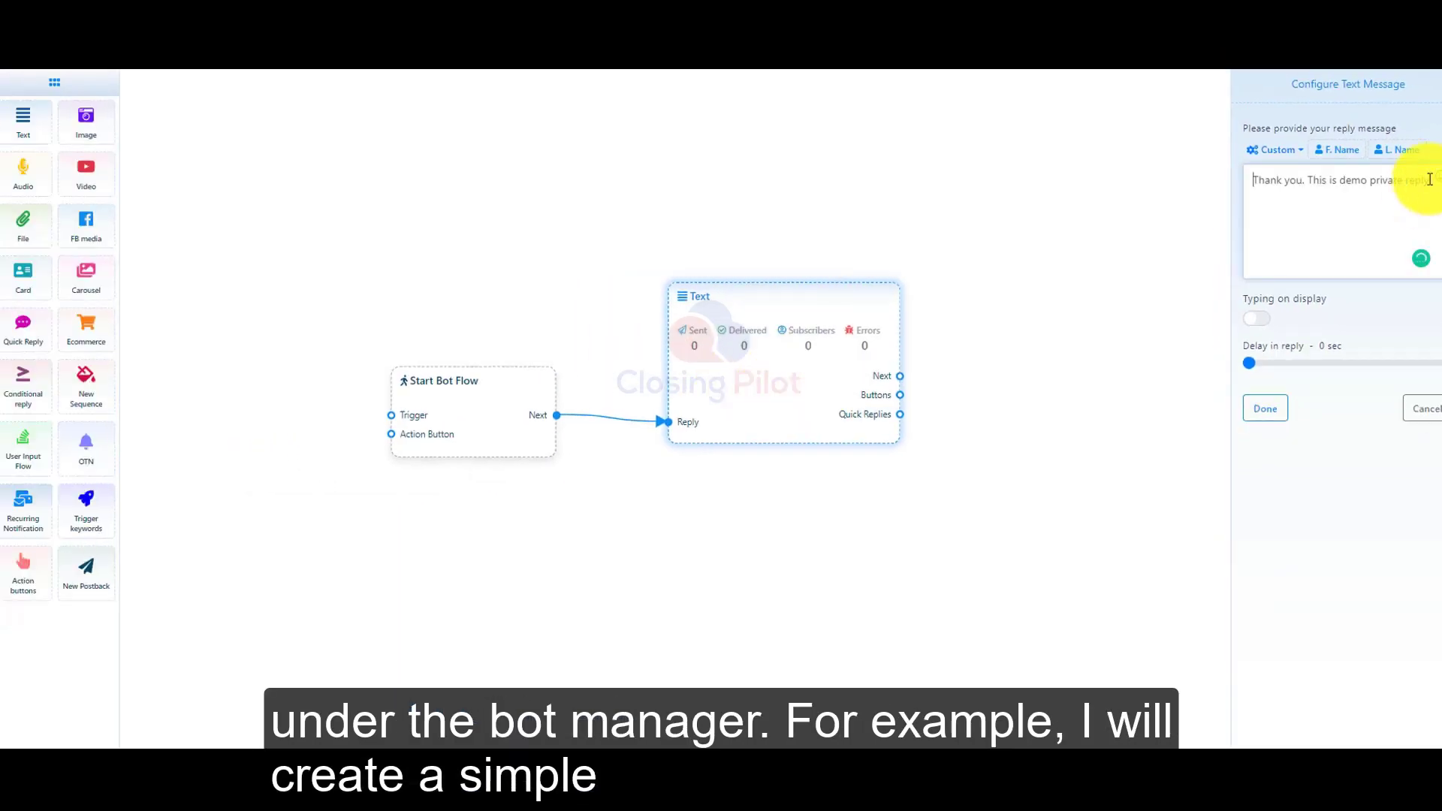
pyautogui.click(1431, 178)
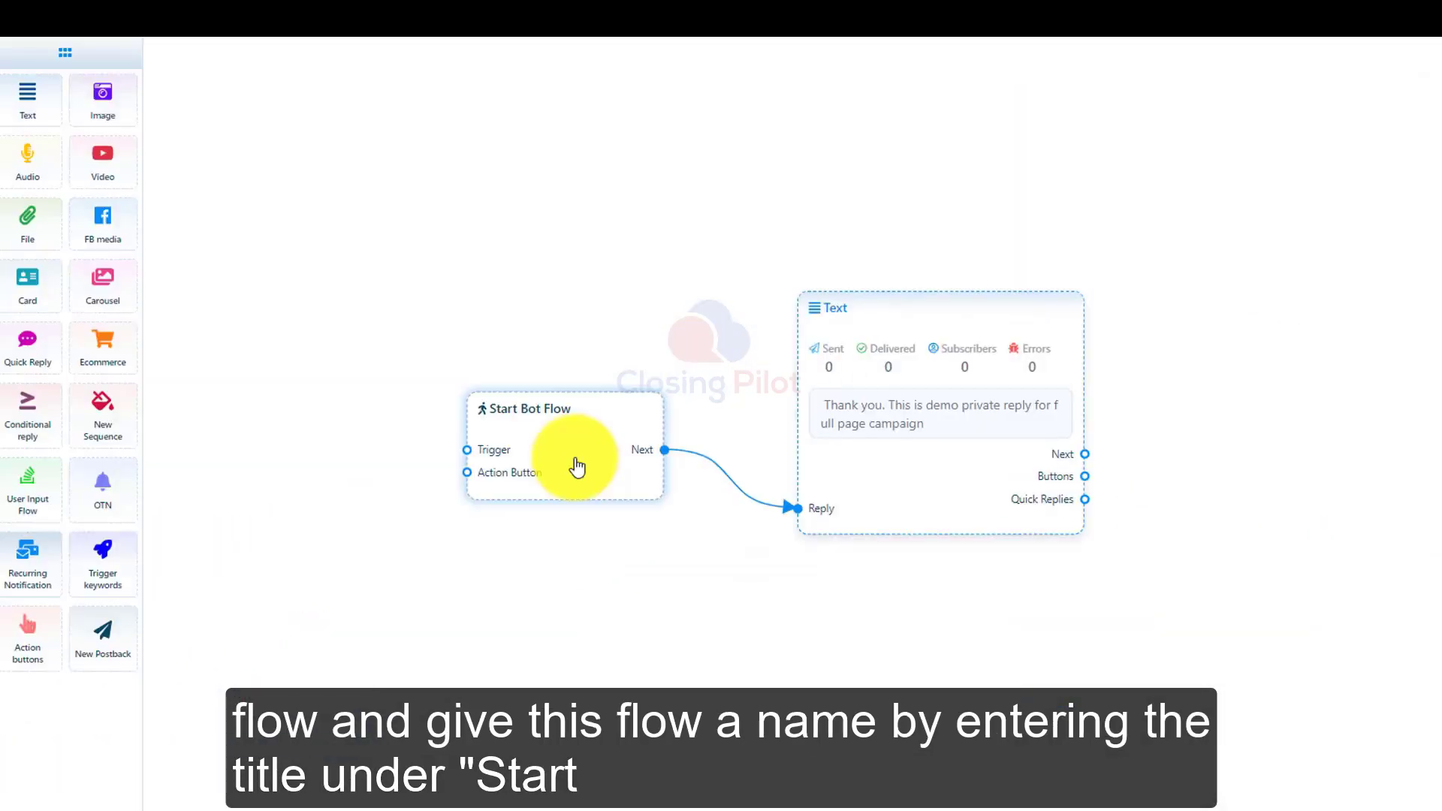
# Title the new flow Demo Reply Template and select it as the campaign's private reply message template.
pyautogui.click(478, 426)
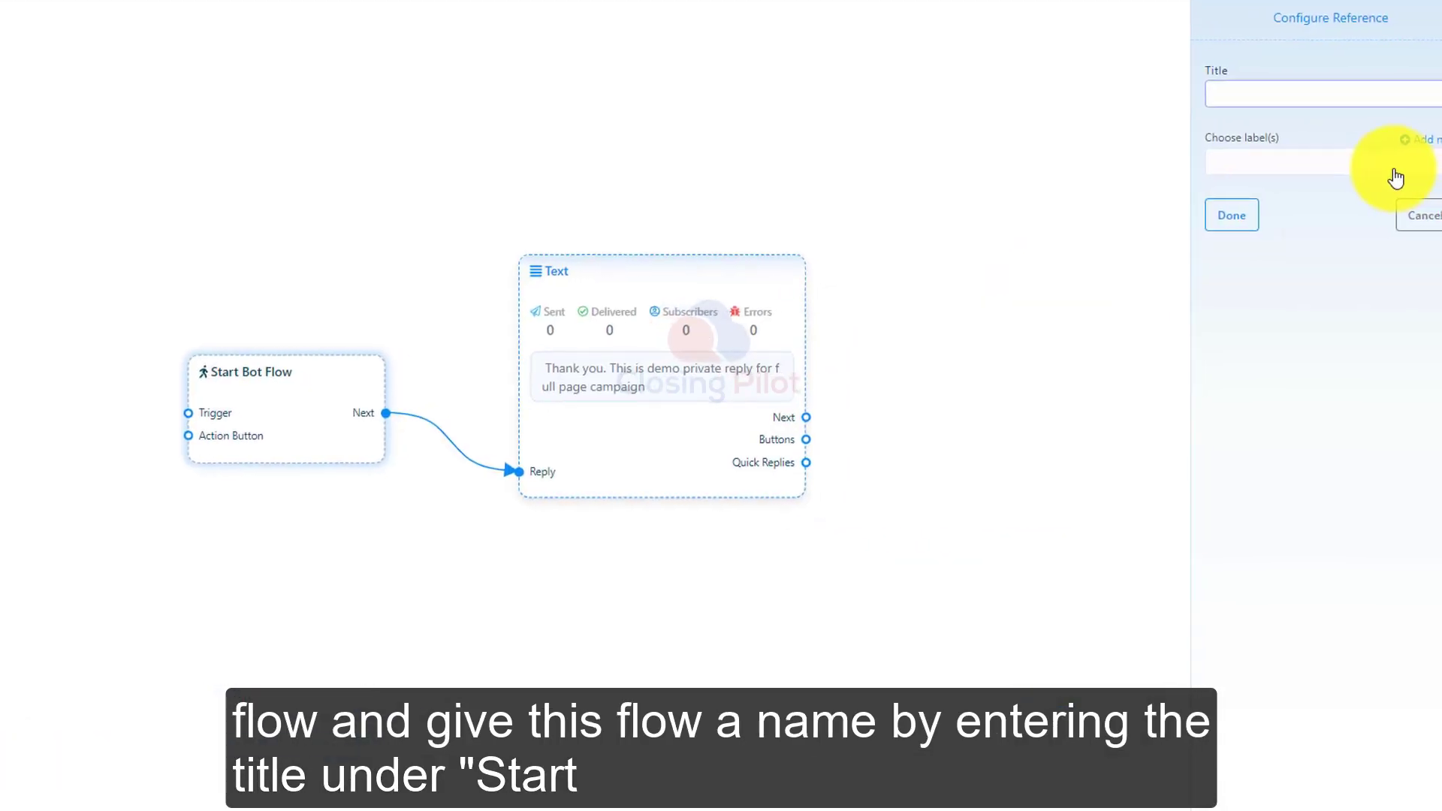
pyautogui.write('Demo')
pyautogui.click(1234, 216)
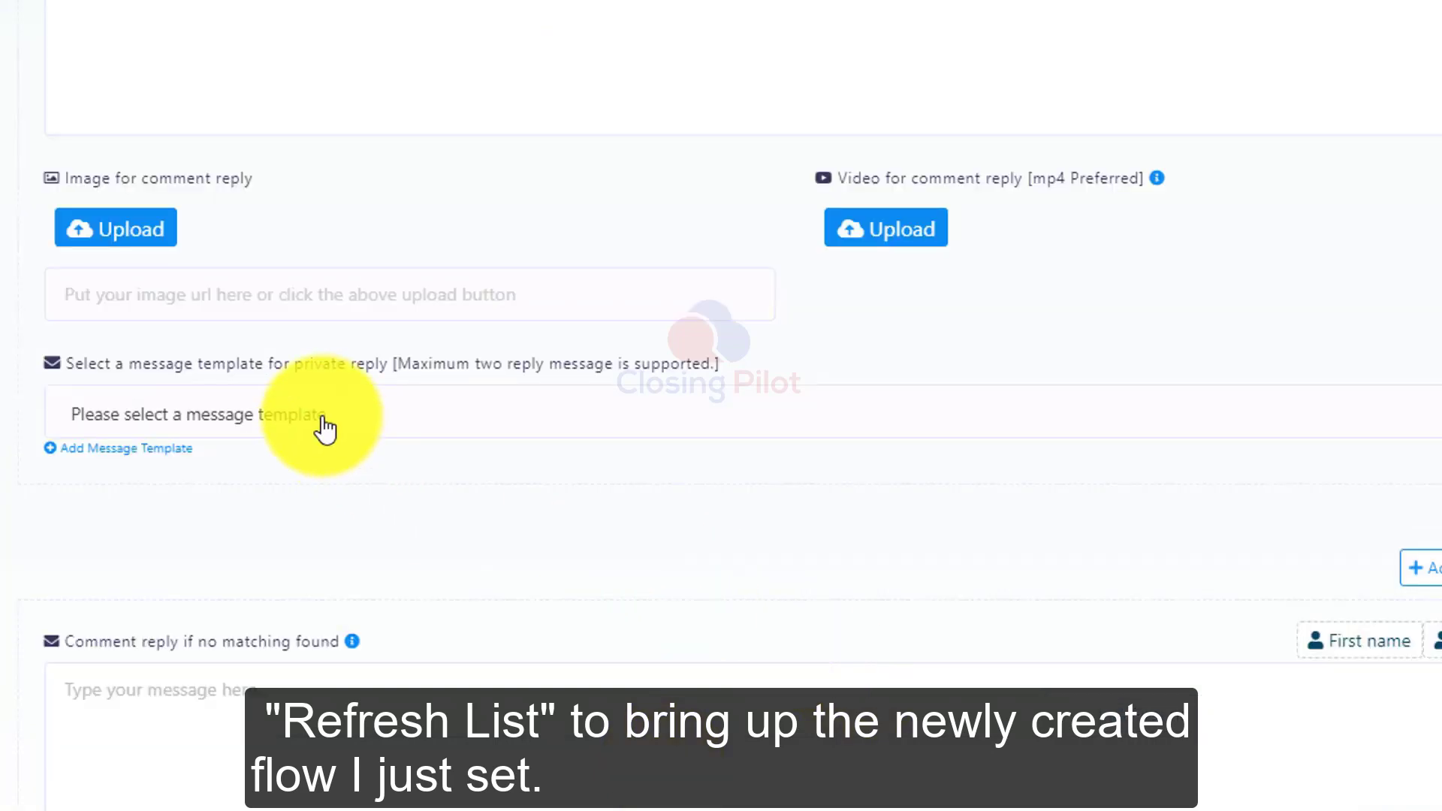
pyautogui.click(125, 495)
pyautogui.click(290, 593)
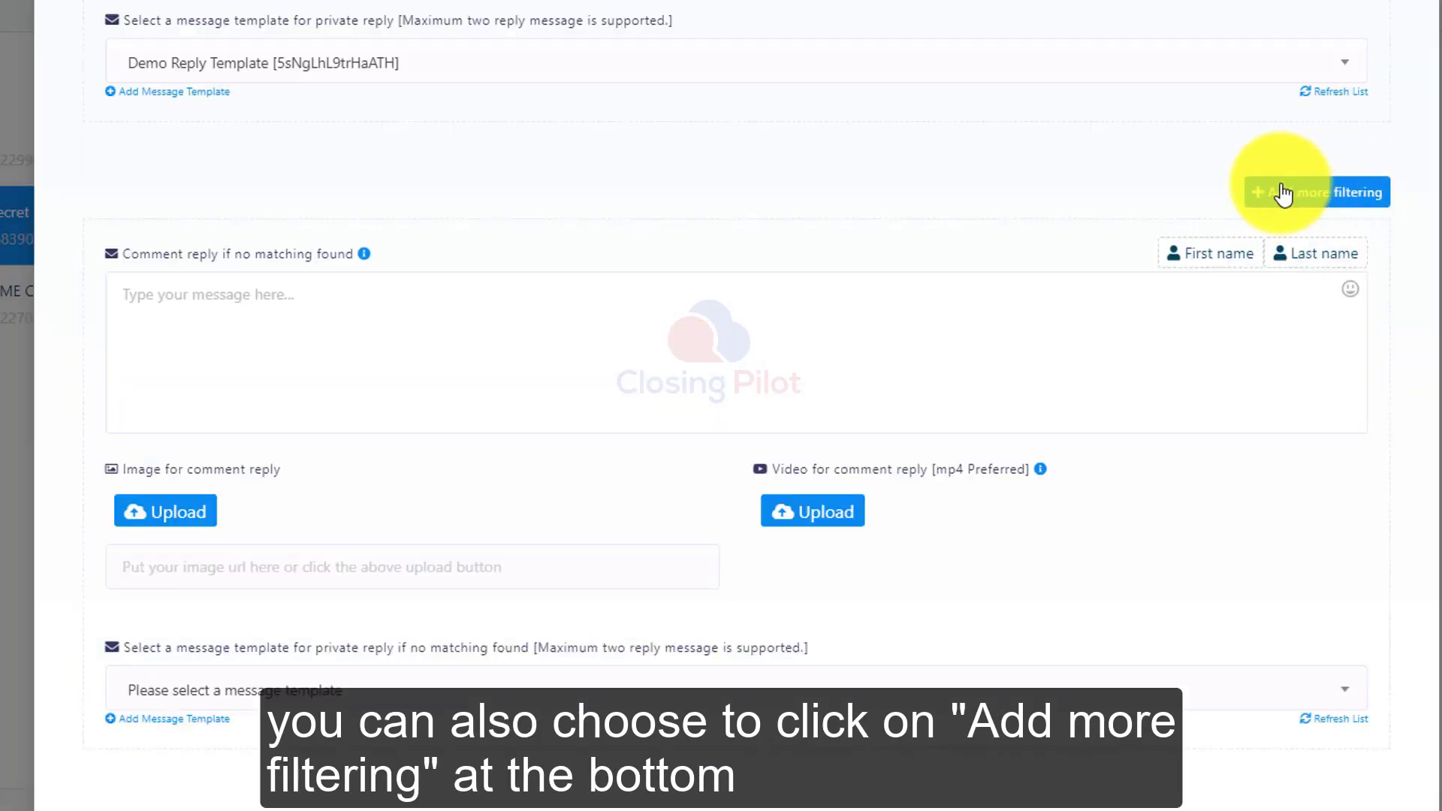
# Add another filtering block to the campaign and enter ceshi in its filter word field.
pyautogui.click(1367, 194)
pyautogui.scroll(-2, 255, 283)
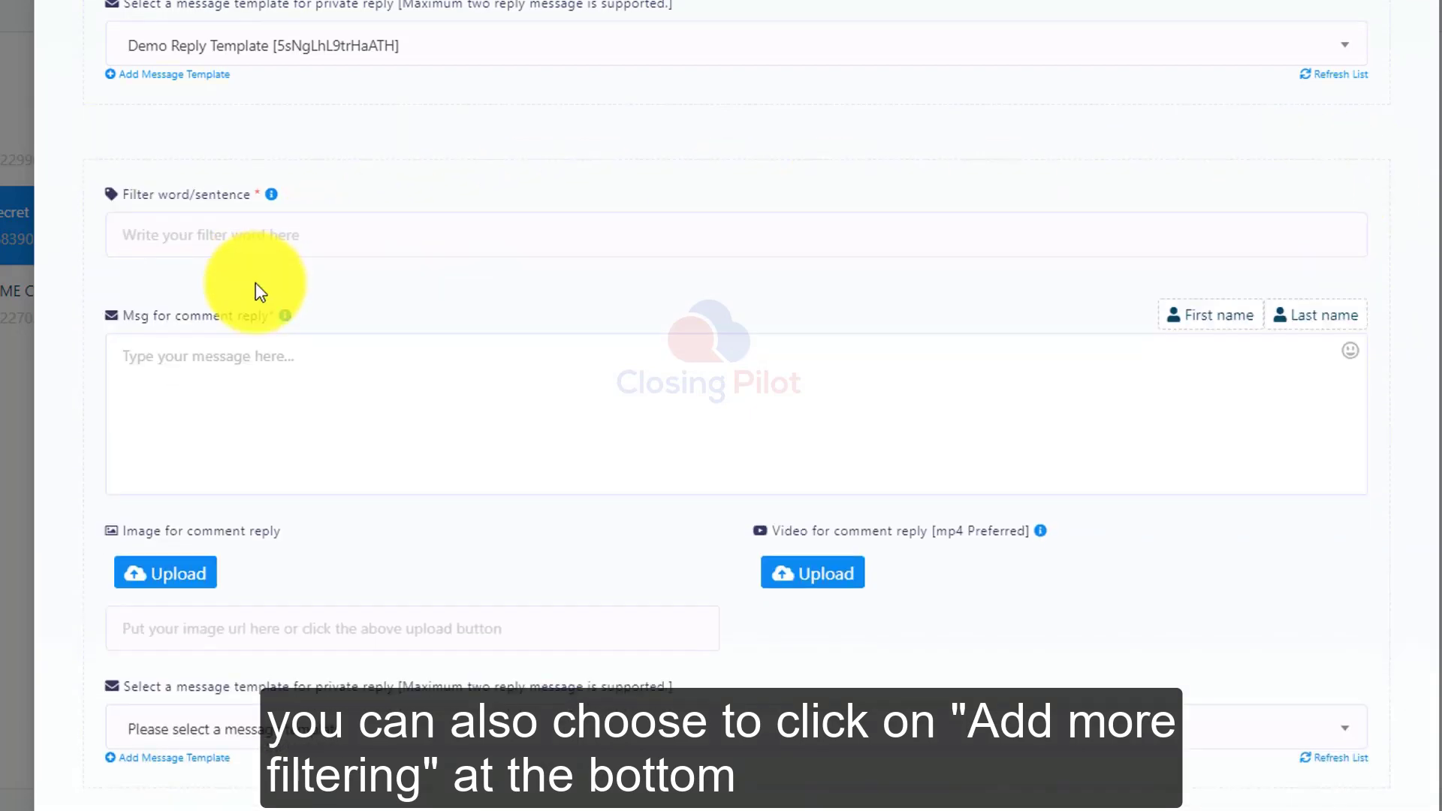
pyautogui.click(195, 115)
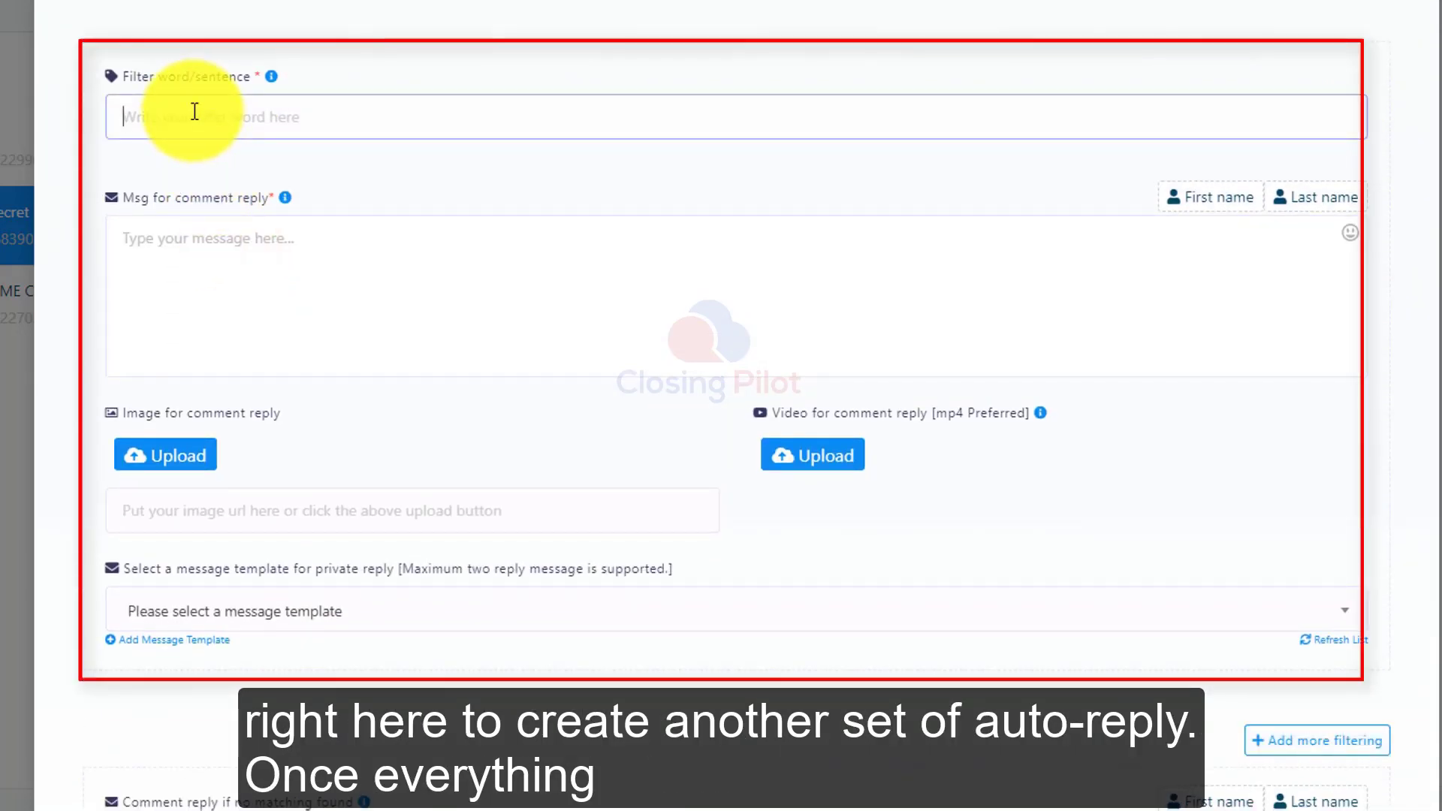
pyautogui.write('ceshi')
pyautogui.press('space')
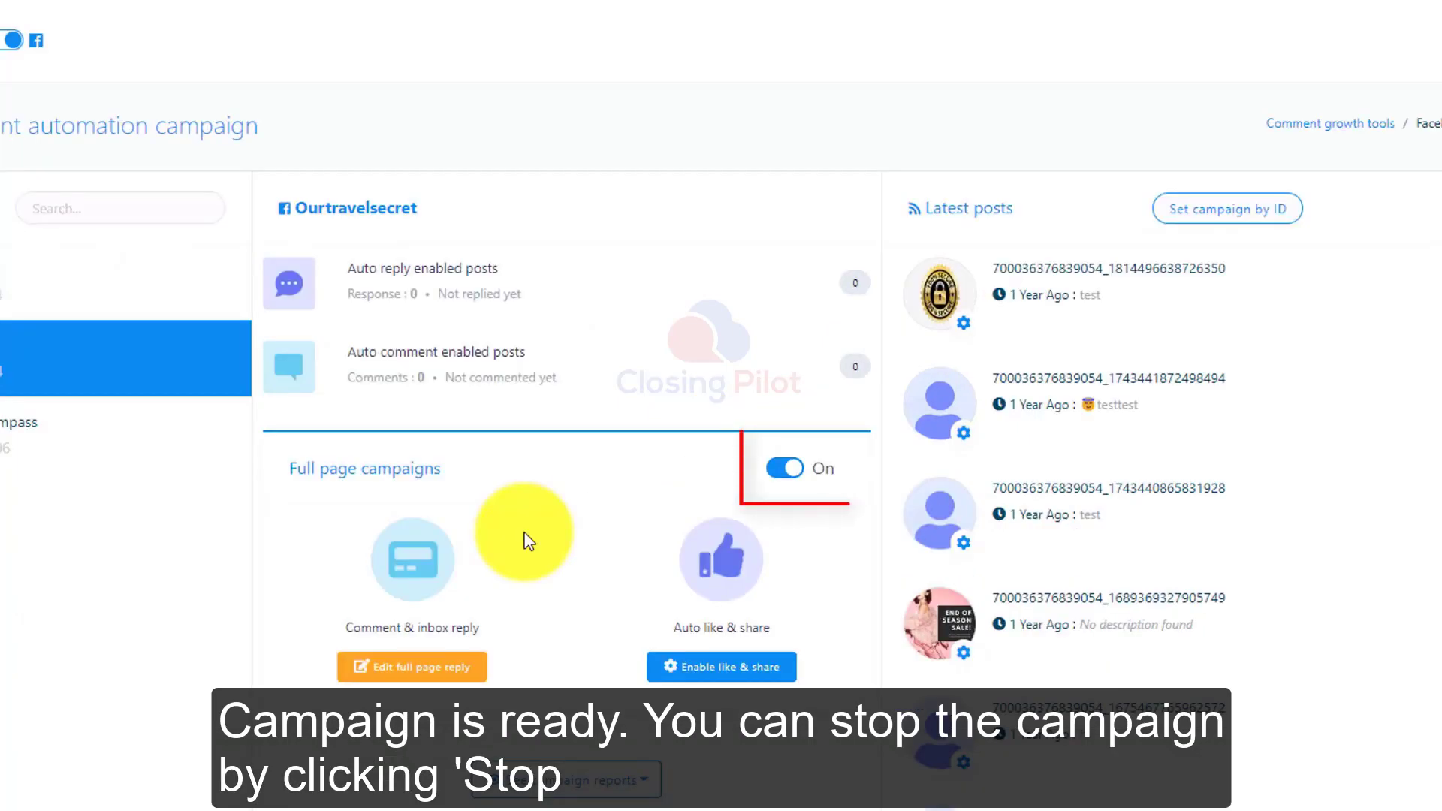
# Try to stop Ourtravelsecret's full page campaign with its on/off switch.
pyautogui.scroll(-2, 518, 534)
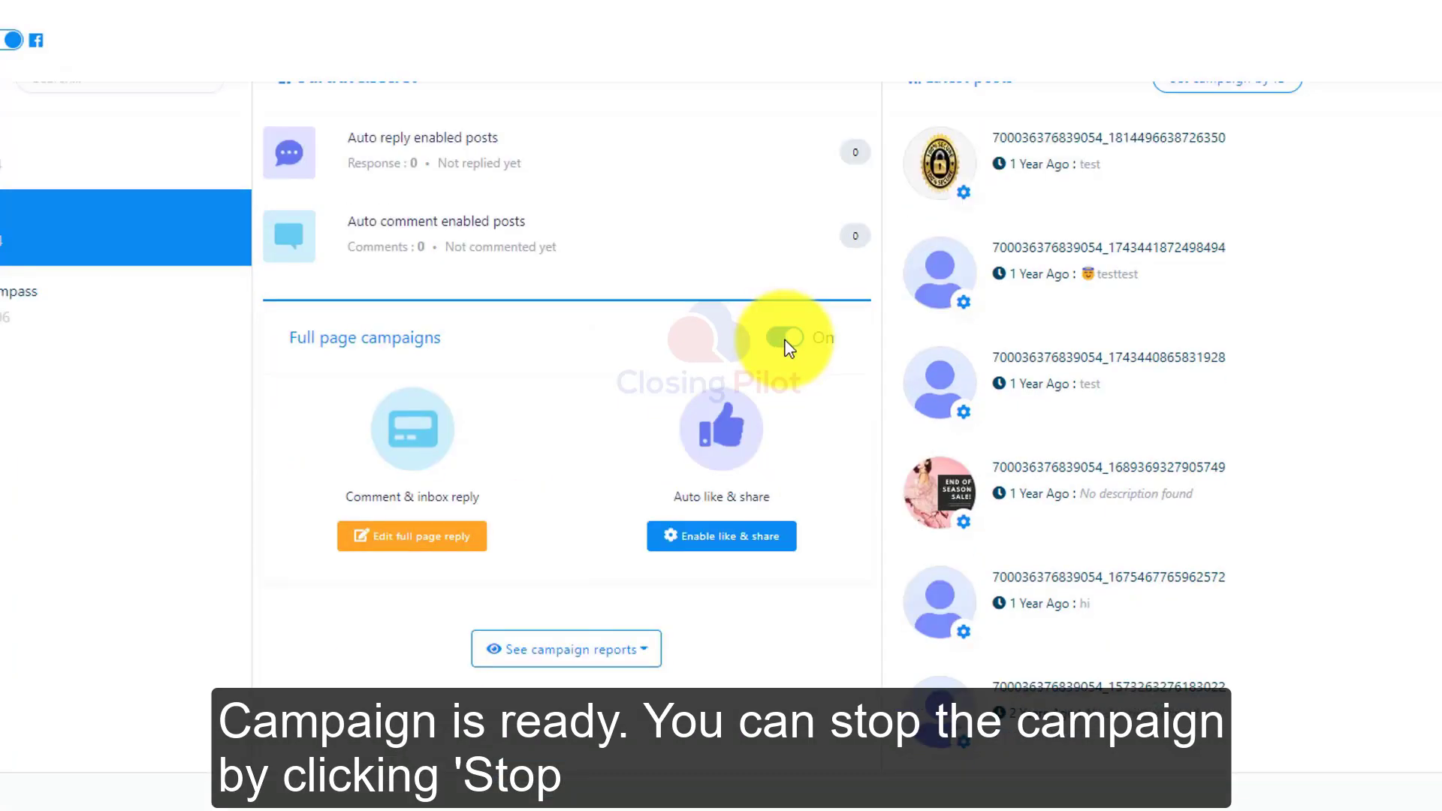
pyautogui.click(783, 342)
pyautogui.click(746, 589)
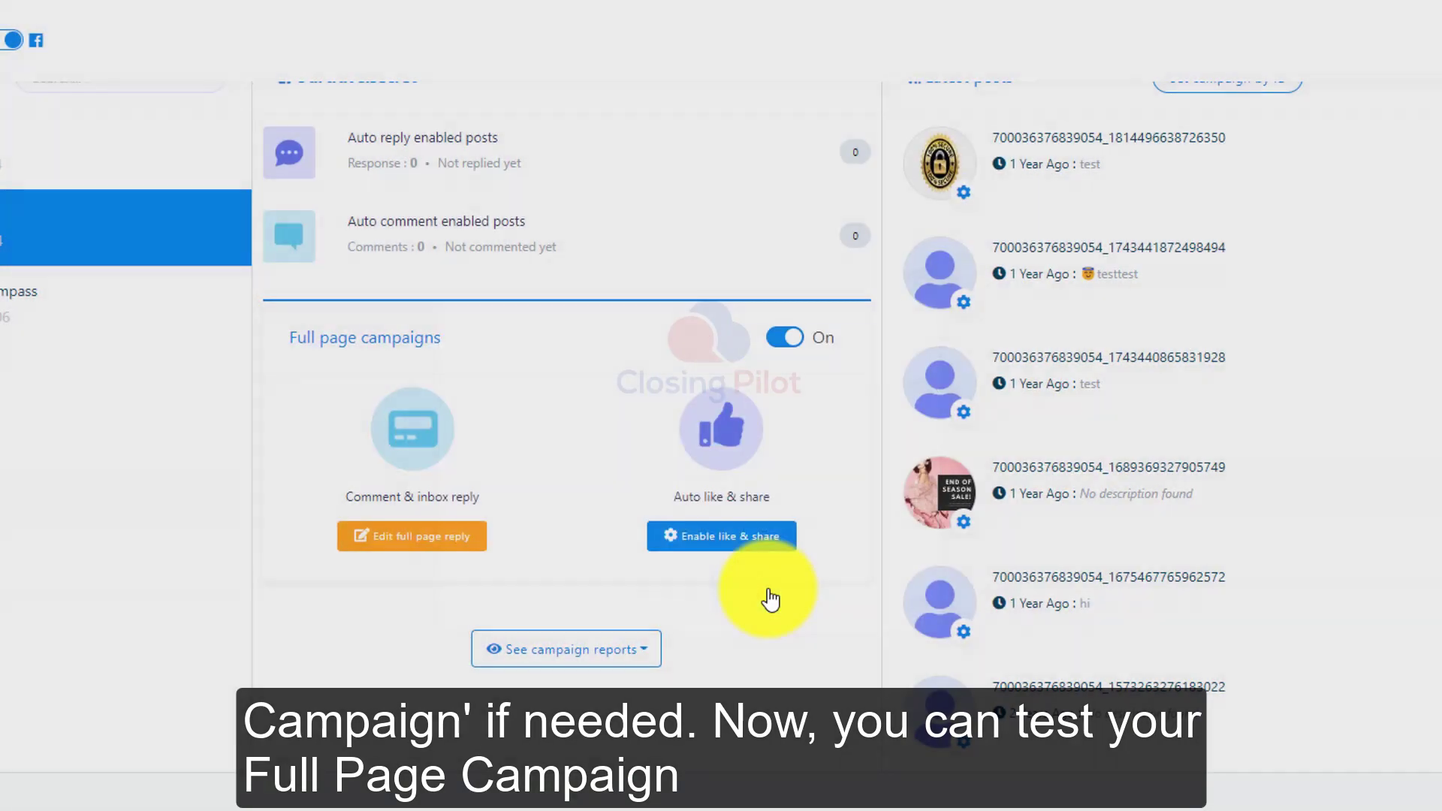
pyautogui.click(690, 594)
# Open the Ourtravelsecret fan page on Facebook from the campaign page and bring up the account menu for switching accounts.
pyautogui.rightClick(355, 208)
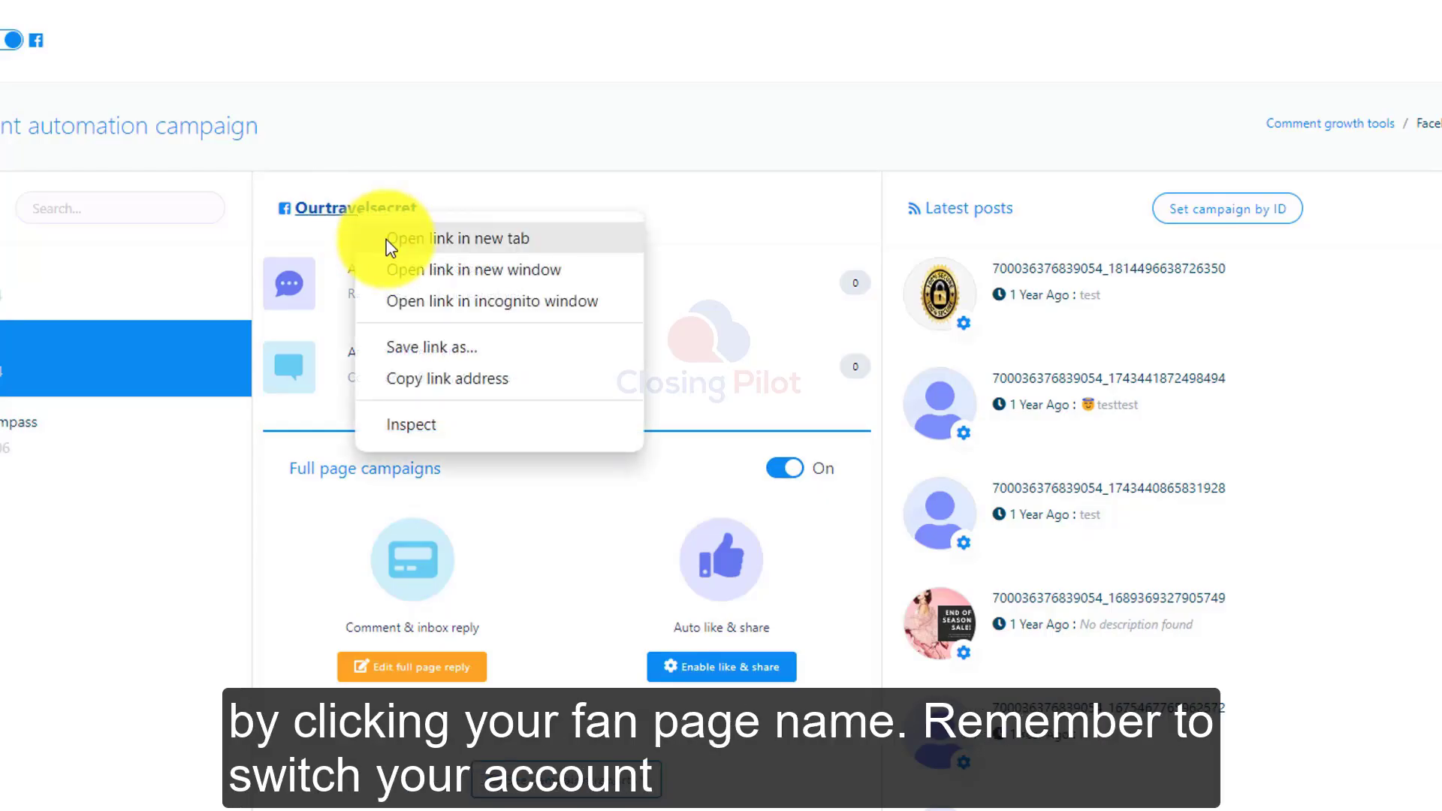
pyautogui.click(392, 247)
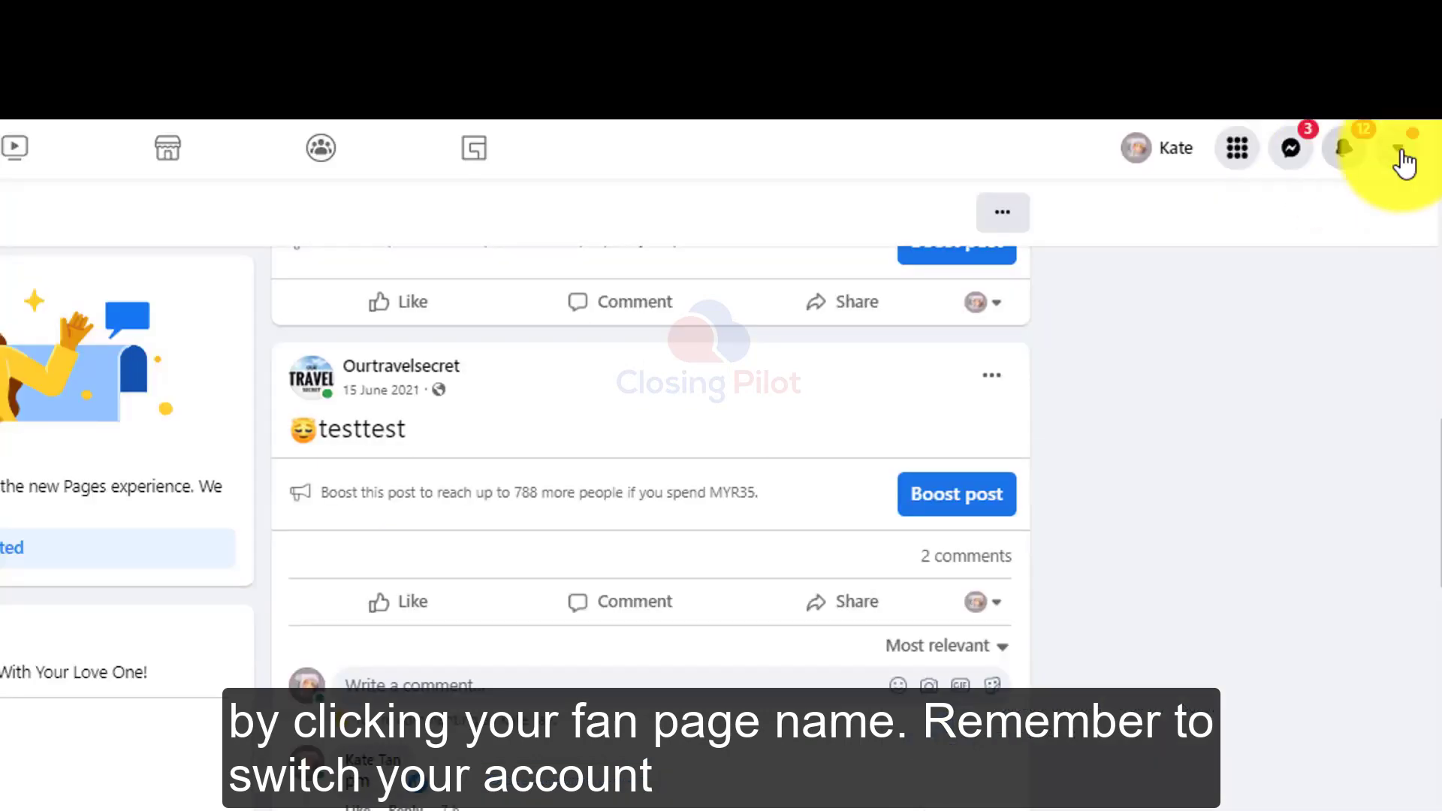
pyautogui.click(1400, 152)
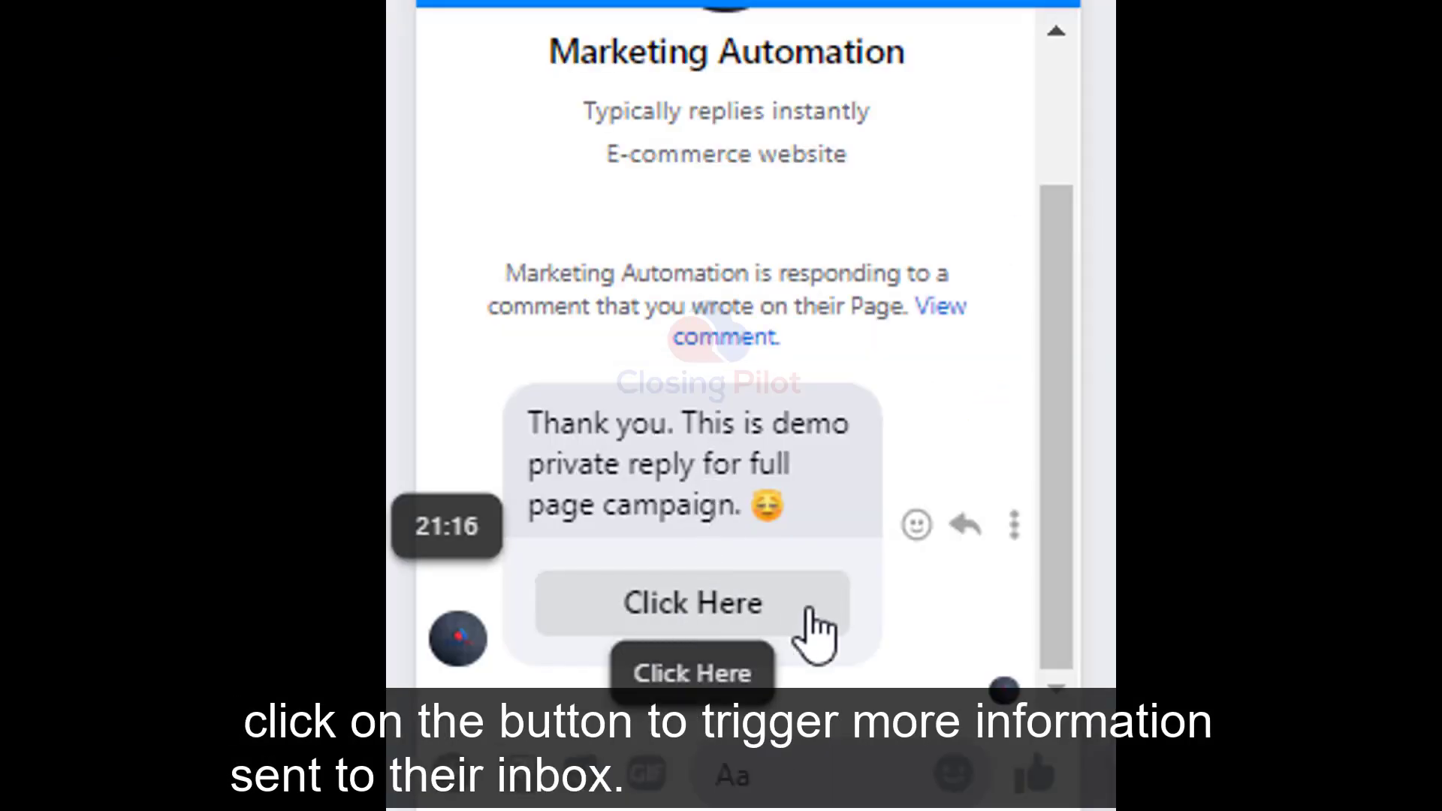
# Test the Click Here button of the private reply in the Marketing Automation Messenger chat.
pyautogui.click(752, 610)
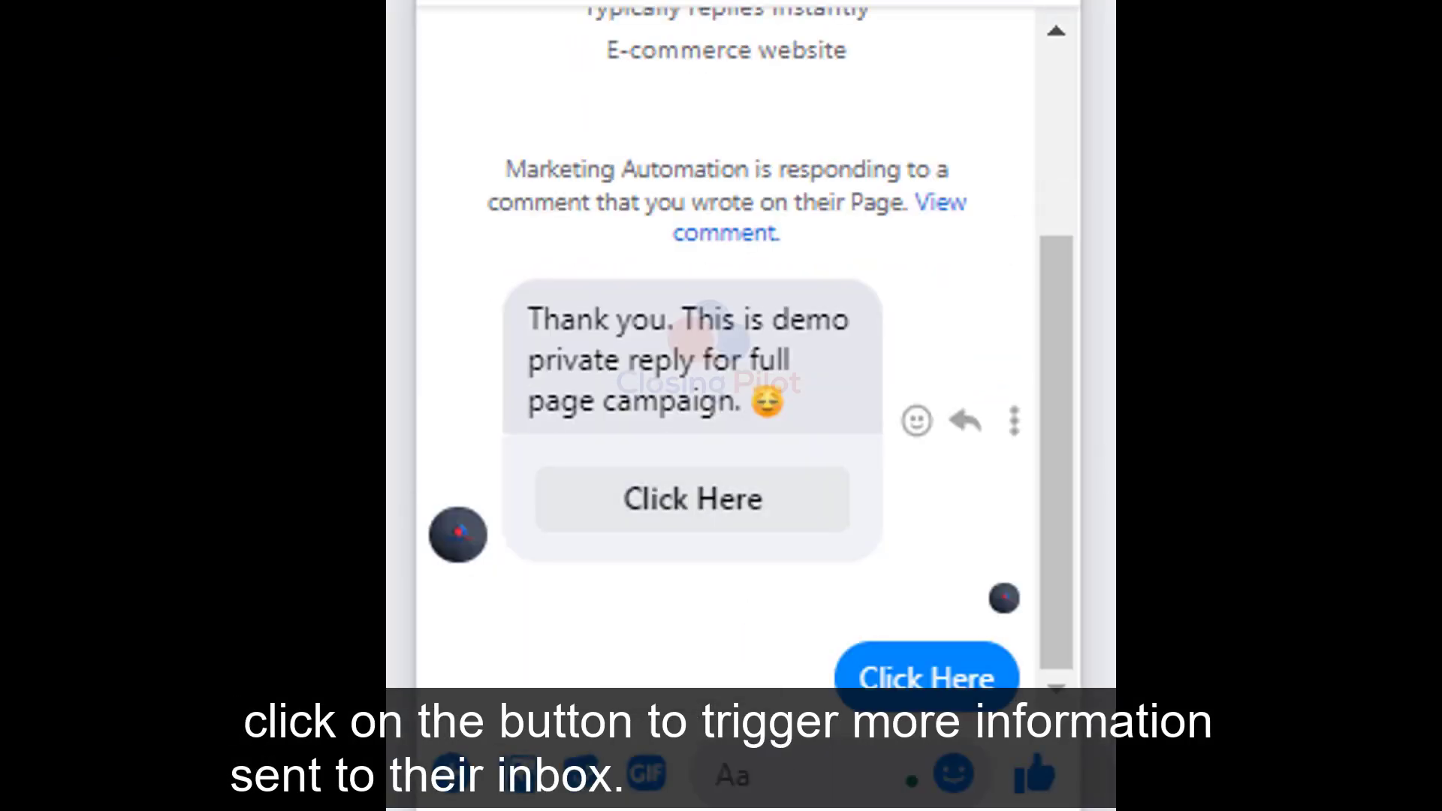